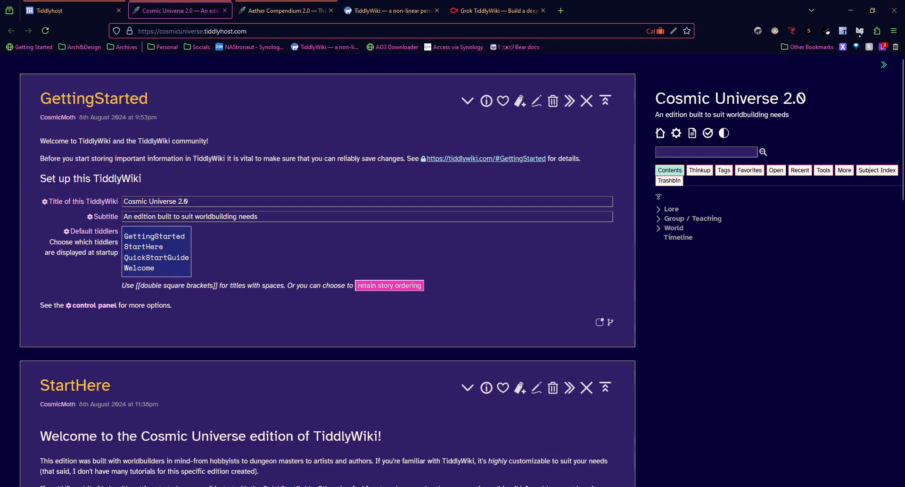
left_click(812, 103)
left_click_drag(808, 103, 664, 101)
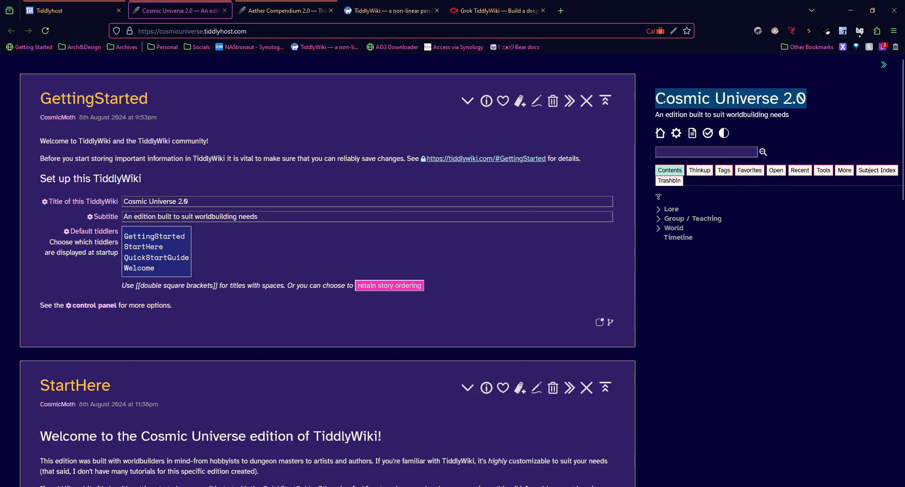
left_click(423, 121)
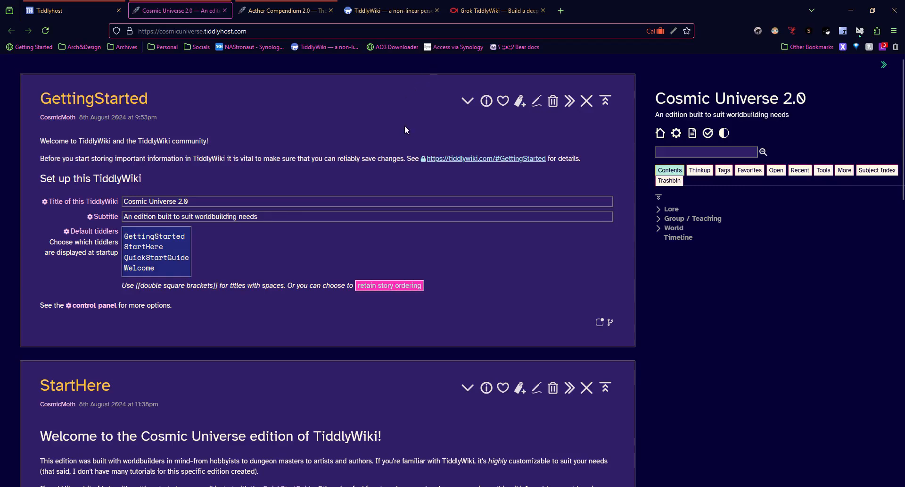
- Switch to the open tiddlywiki.com page and look over the HelloThere introduction
left_click(397, 13)
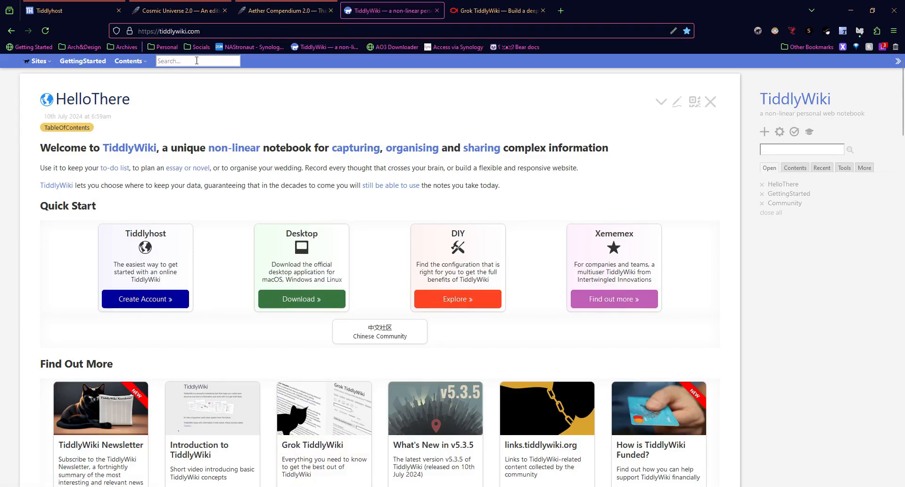
key("ctrl+l")
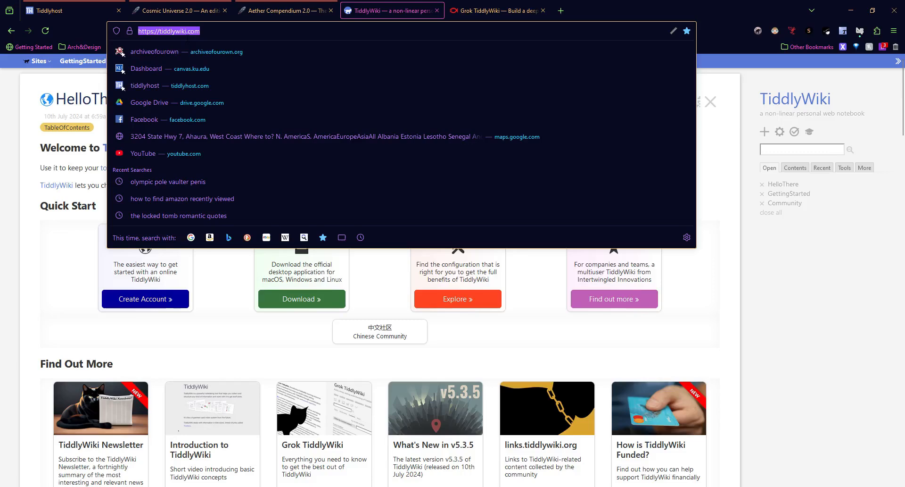
left_click(174, 152)
left_click_drag(175, 152, 317, 154)
left_click(416, 210)
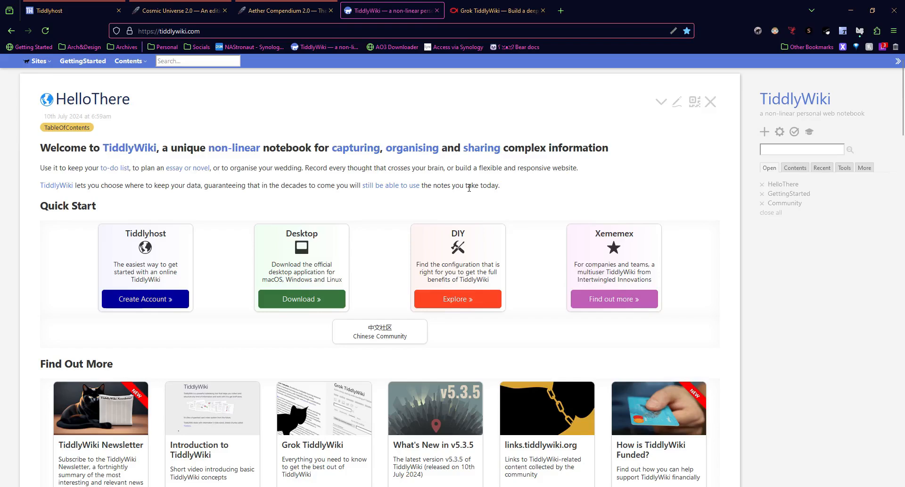
left_click_drag(488, 171, 419, 170)
left_click(386, 168)
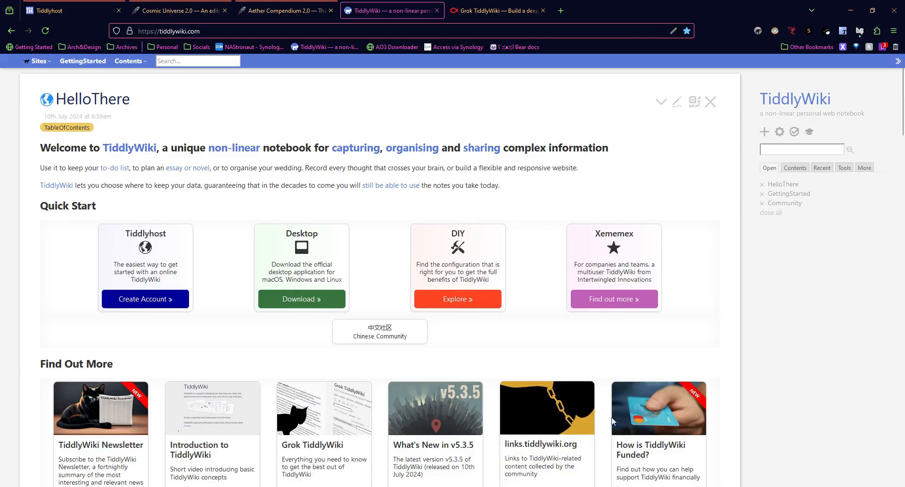
- Look through the TiddlyWiki homepage's Quick Start, GettingStarted and Community sections, then return to its beginning
scroll(376, 250, "down", 15)
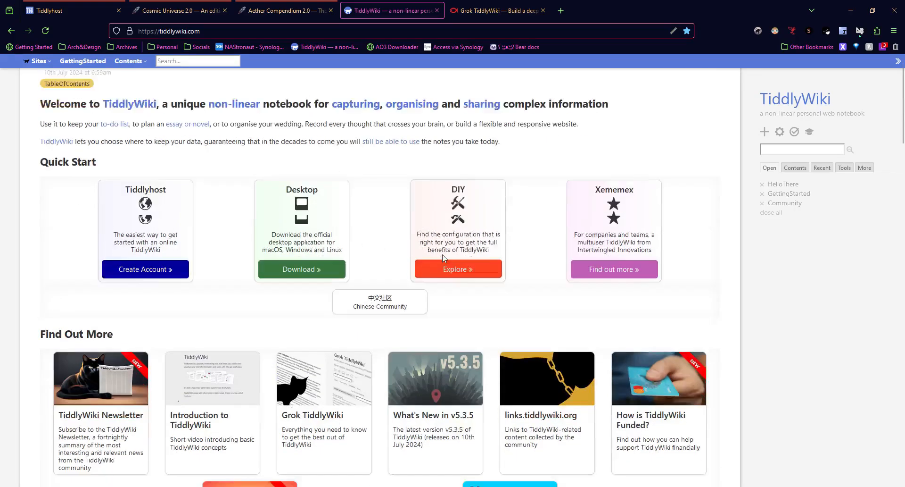
scroll(198, 392, "down", 6)
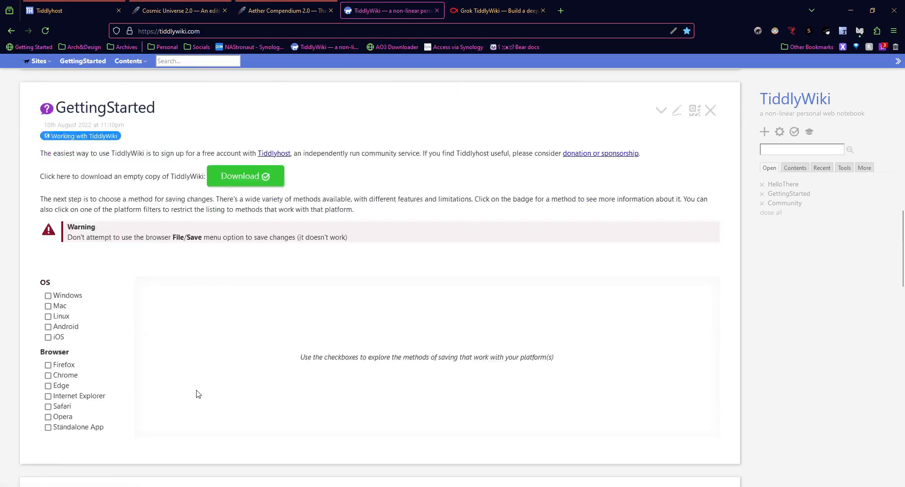
scroll(201, 389, "up", 6)
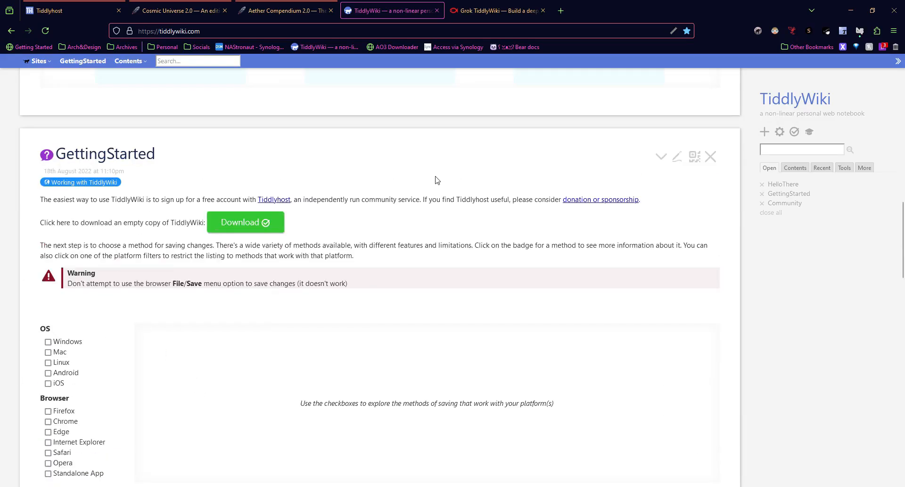
scroll(642, 314, "down", 3)
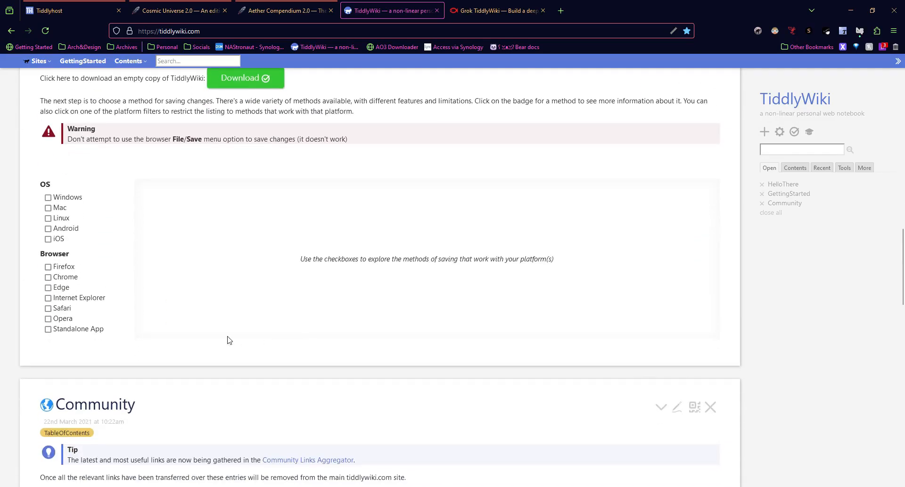
scroll(643, 313, "up", 3)
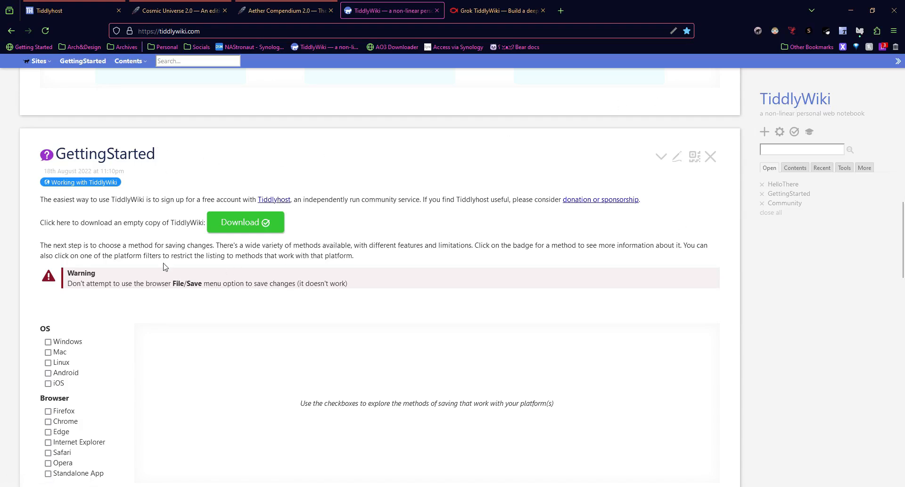
scroll(134, 257, "down", 5)
scroll(133, 257, "down", 2)
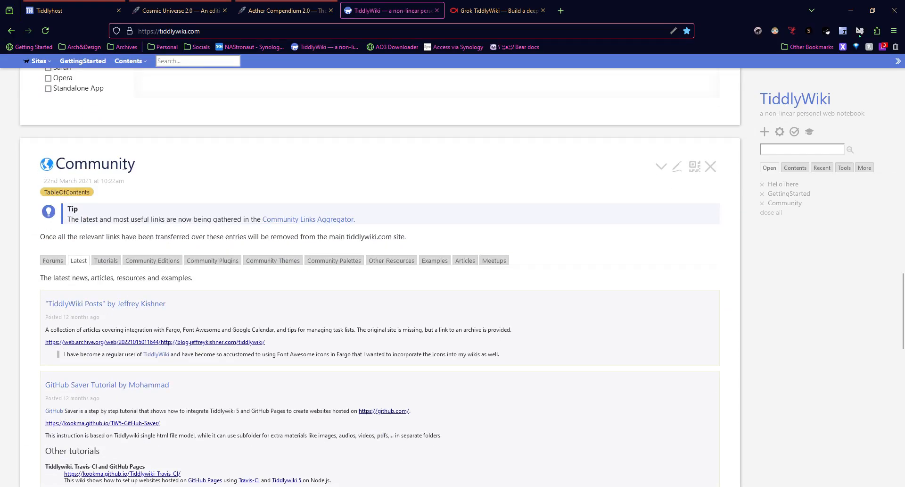
scroll(196, 285, "down", 4)
scroll(202, 352, "down", 9)
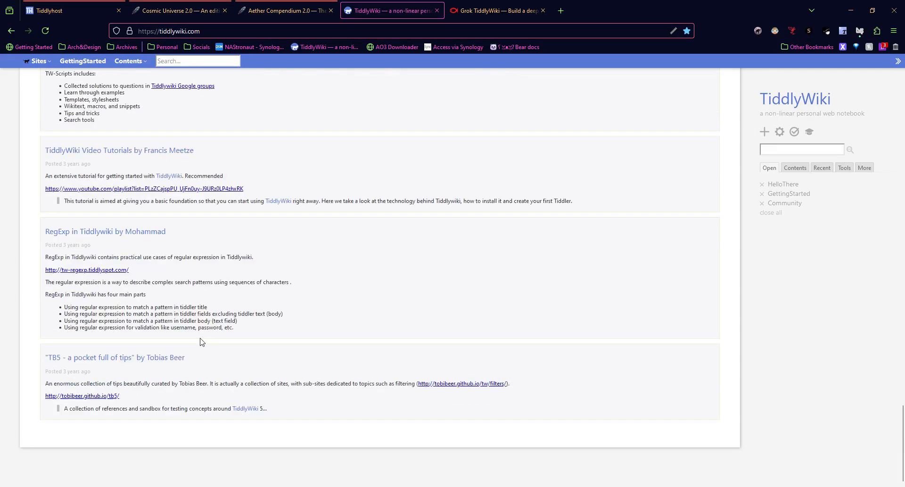
scroll(236, 327, "up", 10)
scroll(239, 326, "up", 20)
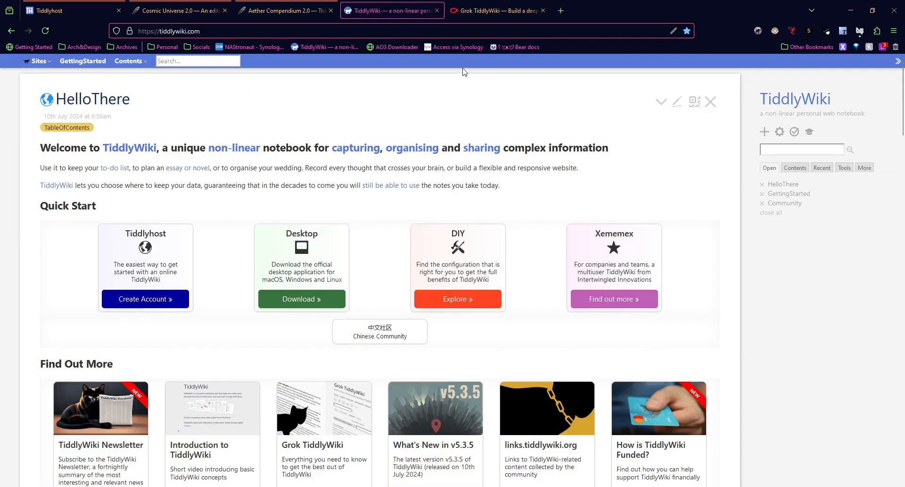
- Switch to the open Grok TiddlyWiki site and skim its Welcome to Grok TiddlyWiki page
left_click(511, 15)
left_click_drag(368, 98, 196, 108)
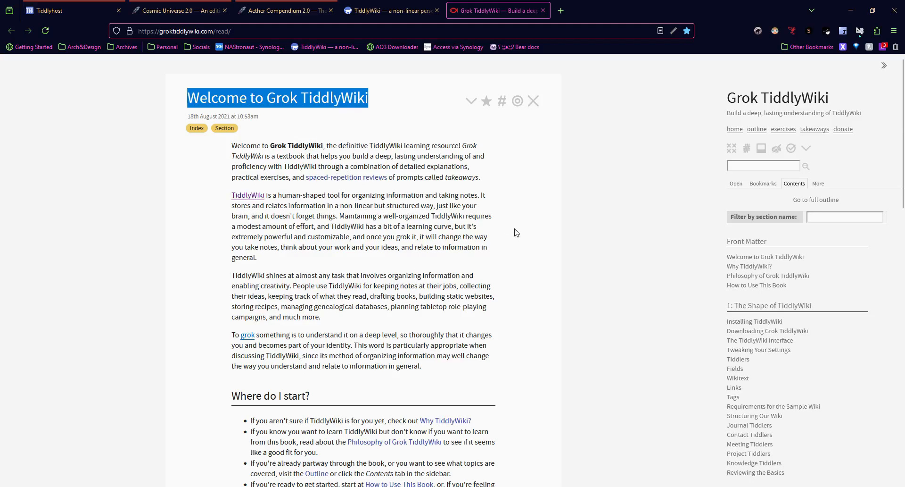
left_click(249, 164)
scroll(450, 363, "down", 15)
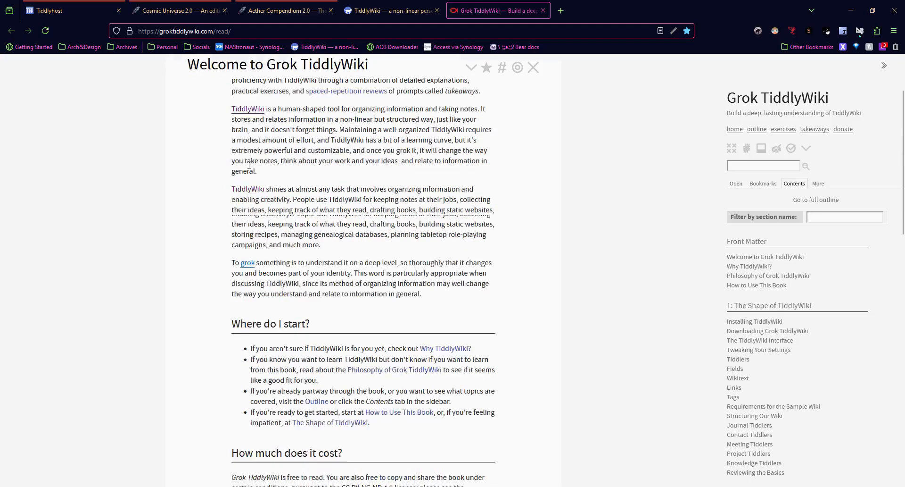
scroll(433, 384, "up", 15)
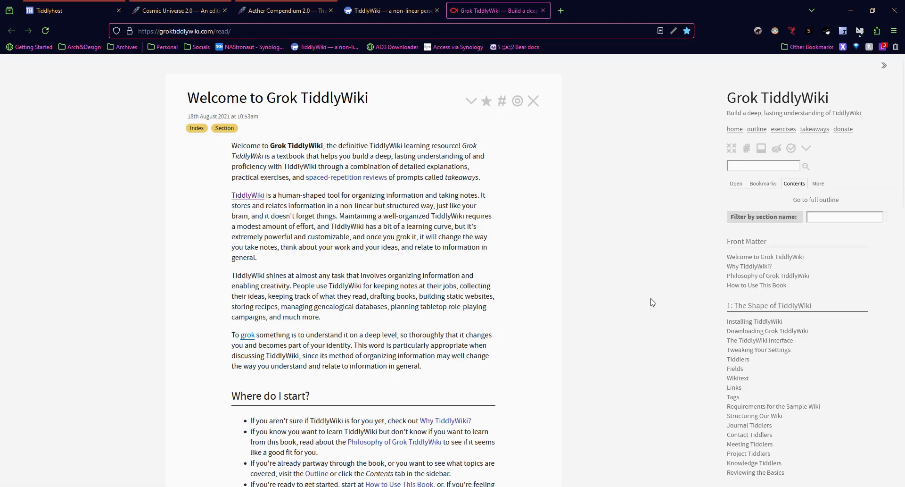
- Browse the Grok TiddlyWiki chapter contents and open the Wikitext section of chapter 1, The Shape of TiddlyWiki
scroll(764, 383, "down", 2)
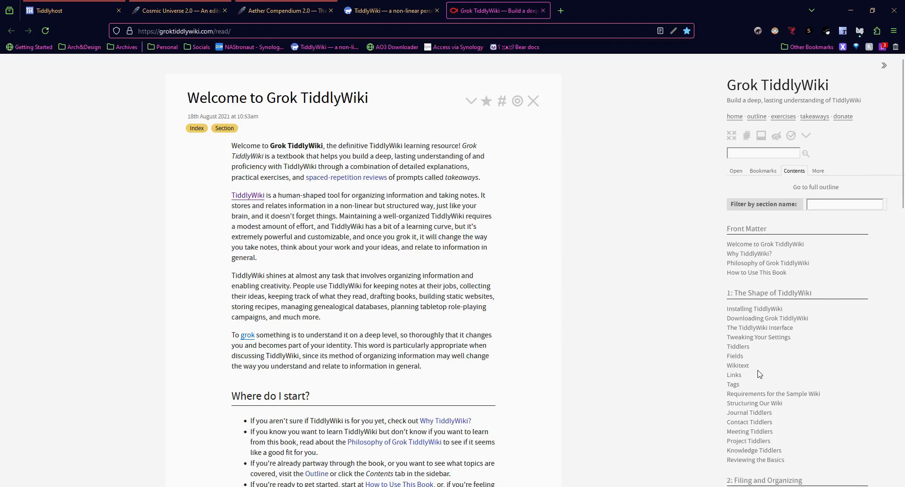
scroll(759, 385, "down", 8)
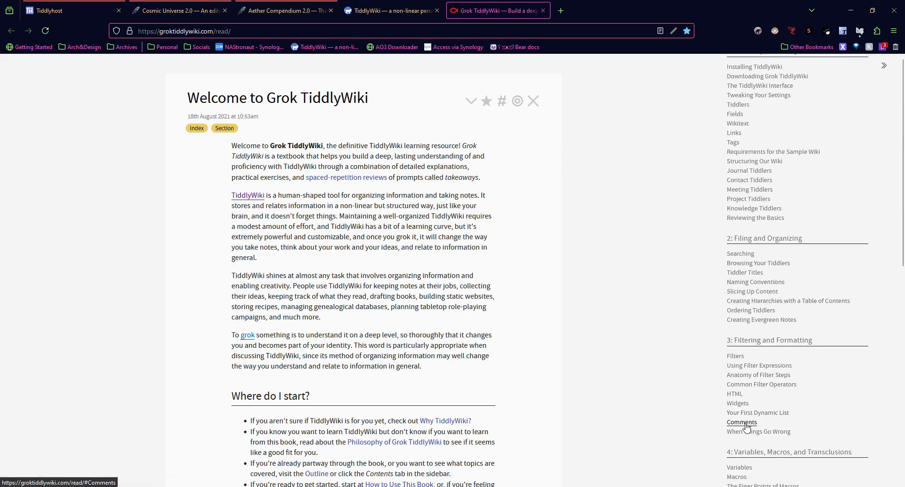
scroll(756, 263, "up", 1)
scroll(755, 263, "up", 9)
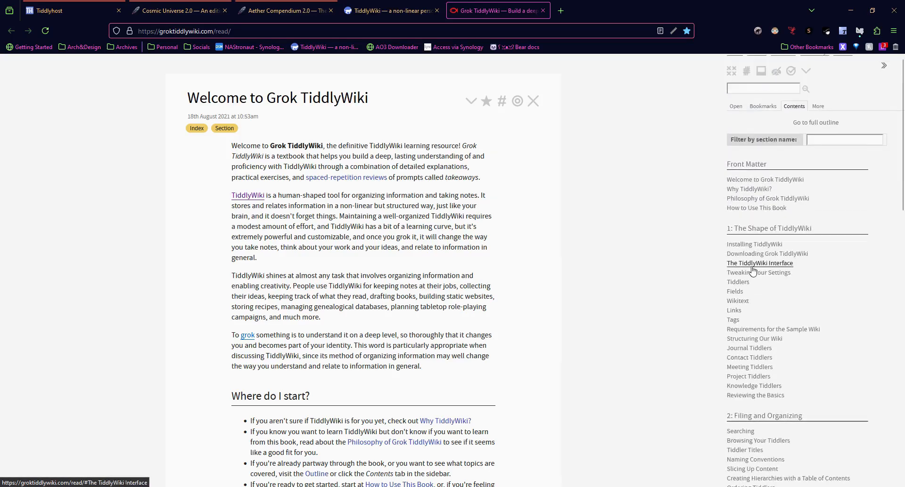
left_click(738, 342)
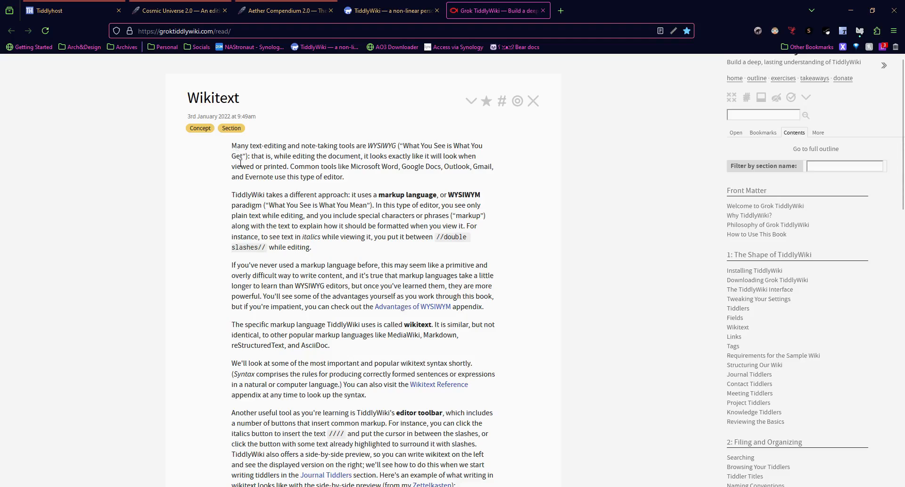
- Read through the Wikitext section down to the side-by-side preview example and the source and output explanation
left_click_drag(187, 102, 252, 102)
left_click(288, 214)
scroll(243, 271, "down", 5)
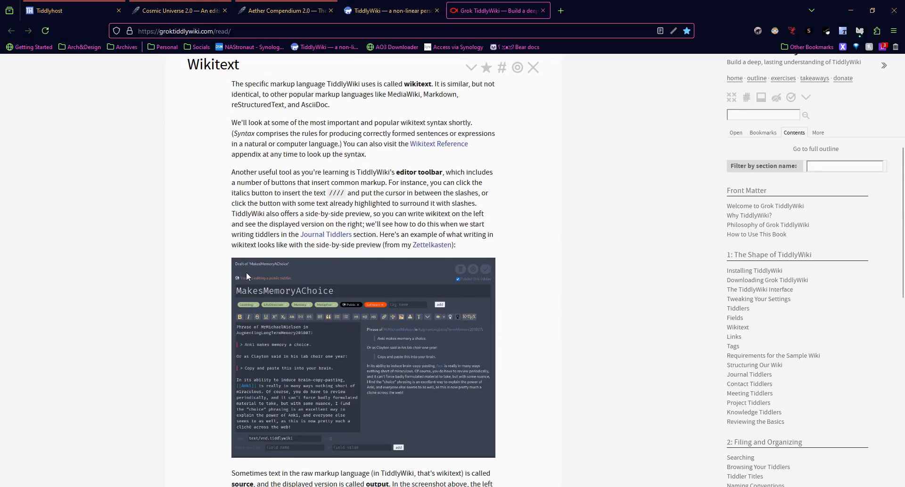
scroll(246, 272, "down", 2)
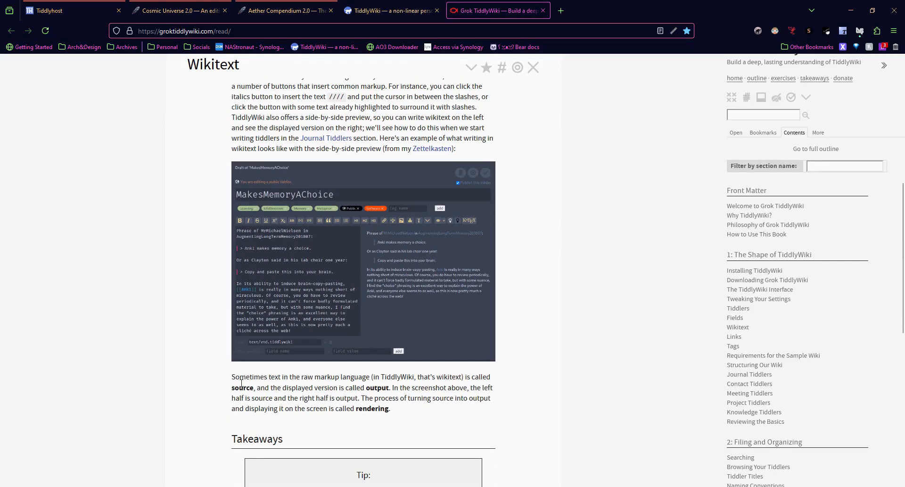
scroll(319, 238, "down", 1)
- View the MakesMemoryAChoice example image at full size in a new tab and return to the Wikitext section
left_click(349, 254)
left_click(582, 12)
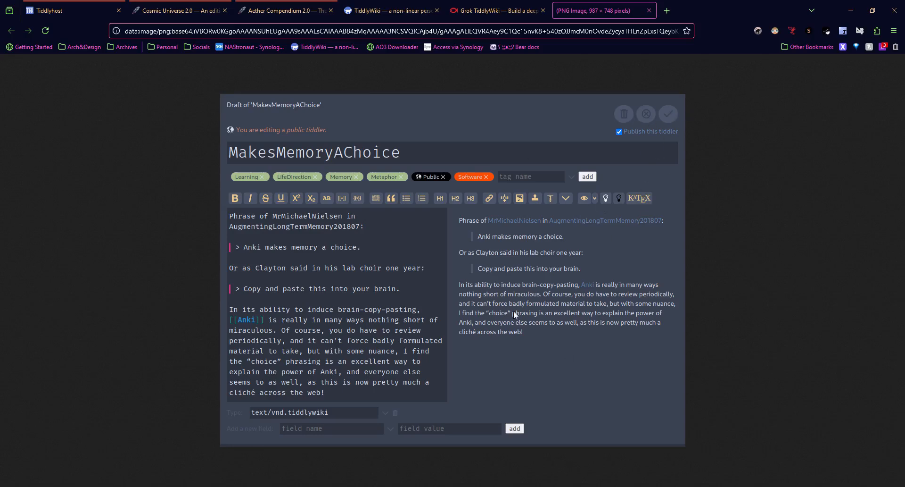
key("ctrl+shift+Tab")
- Follow the Zettelkasten link to the Public Wikis section and open the author's My Zettelkasten wiki
scroll(410, 118, "up", 2)
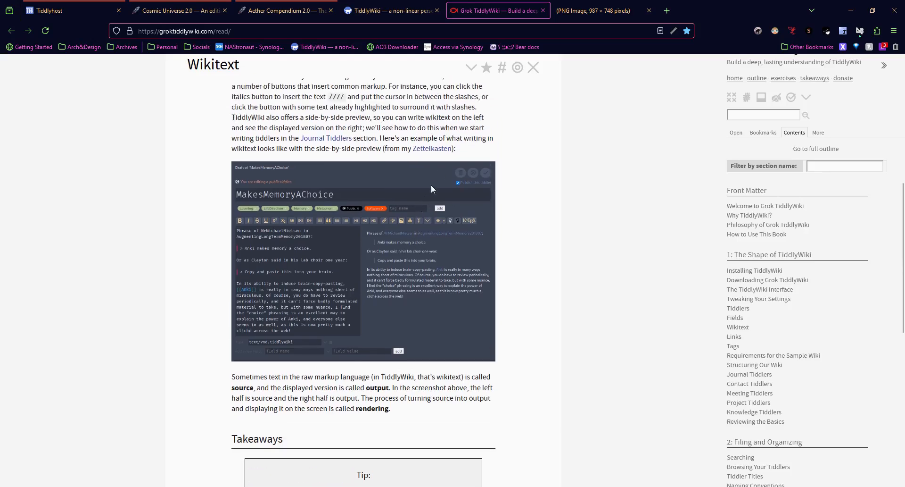
left_click(437, 149)
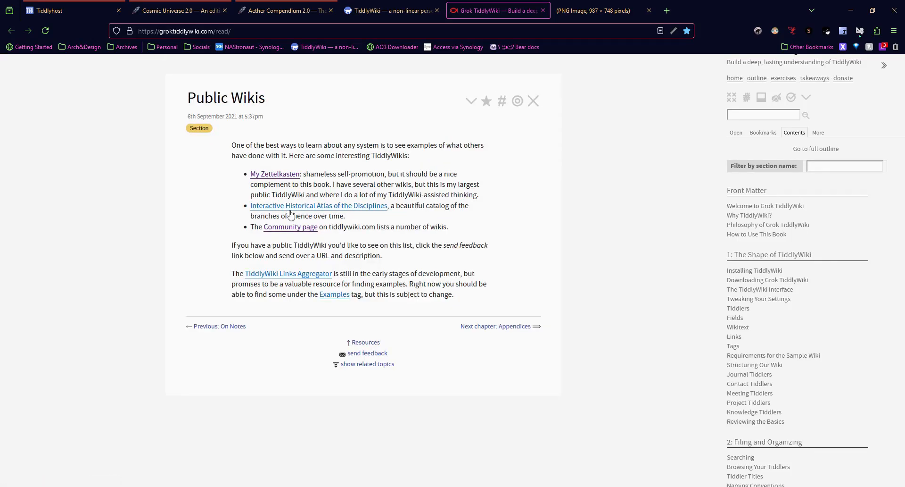
left_click(275, 176)
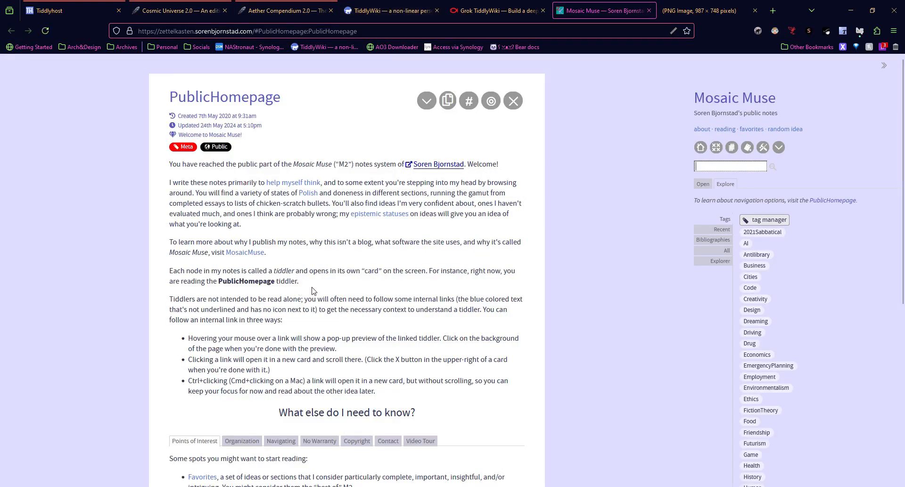
- Look through the Mosaic Muse PublicHomepage tiddler, from its introduction down to the Idea Explorer table
scroll(370, 275, "down", 7)
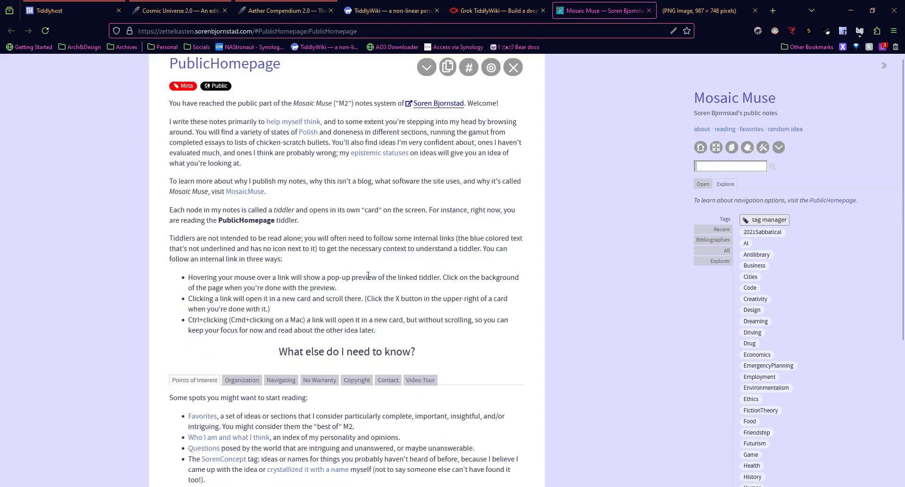
scroll(369, 276, "up", 7)
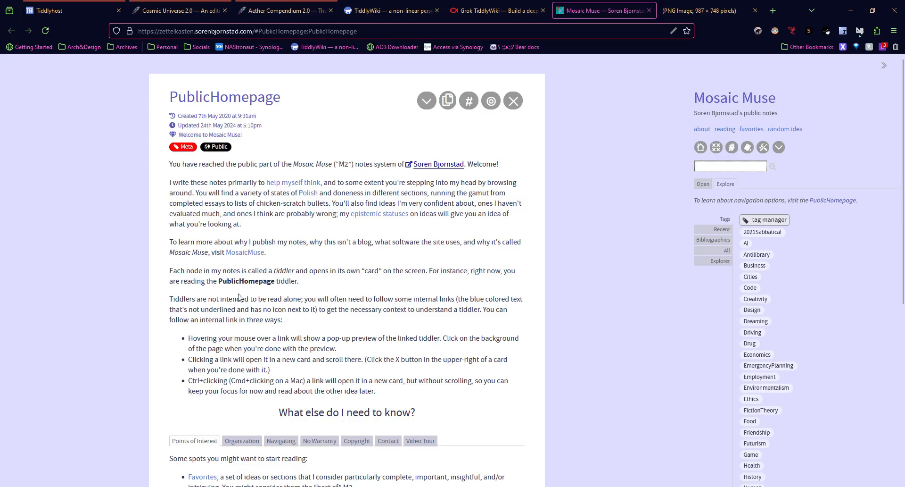
left_click_drag(225, 165, 322, 171)
left_click(322, 171)
scroll(383, 257, "down", 5)
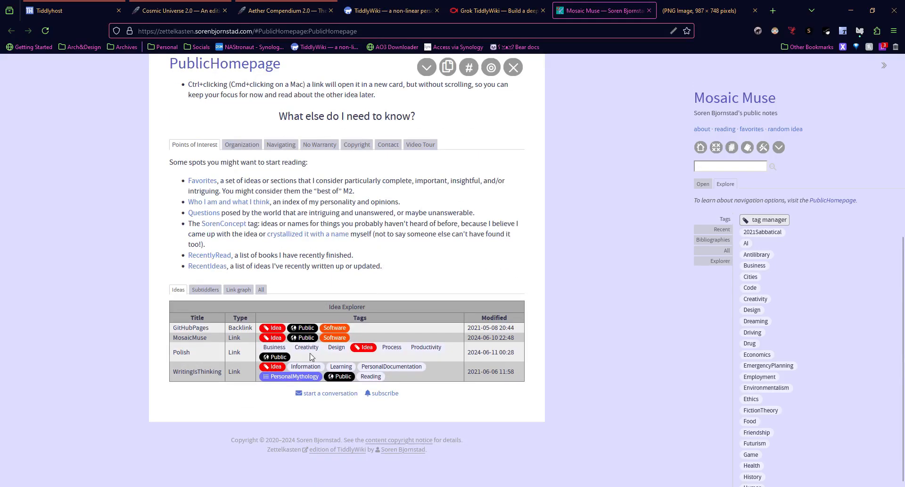
scroll(314, 342, "up", 5)
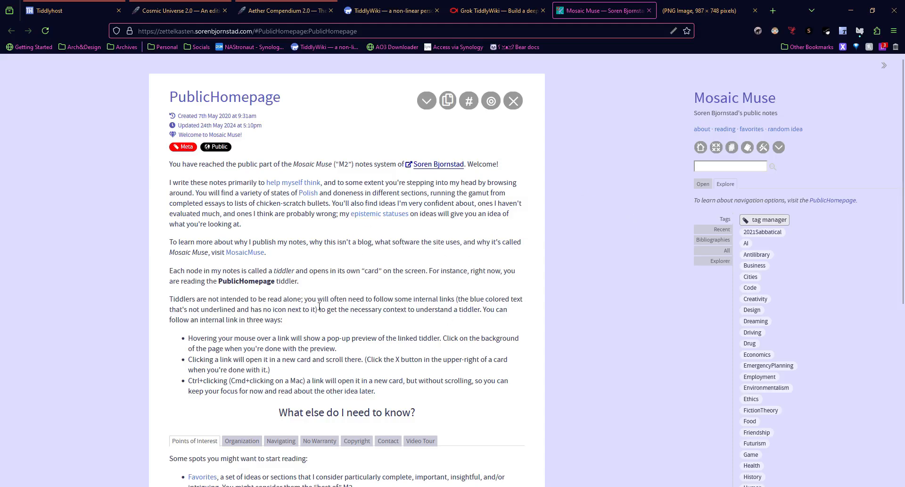
scroll(319, 306, "down", 5)
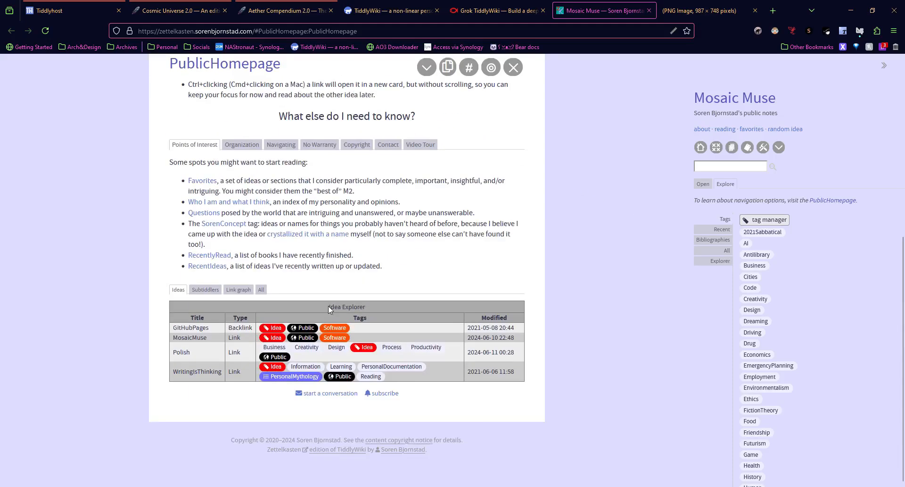
- Examine the Link graph, All and Subtiddlers views below the points of interest on PublicHomepage
left_click(218, 291)
left_click(238, 290)
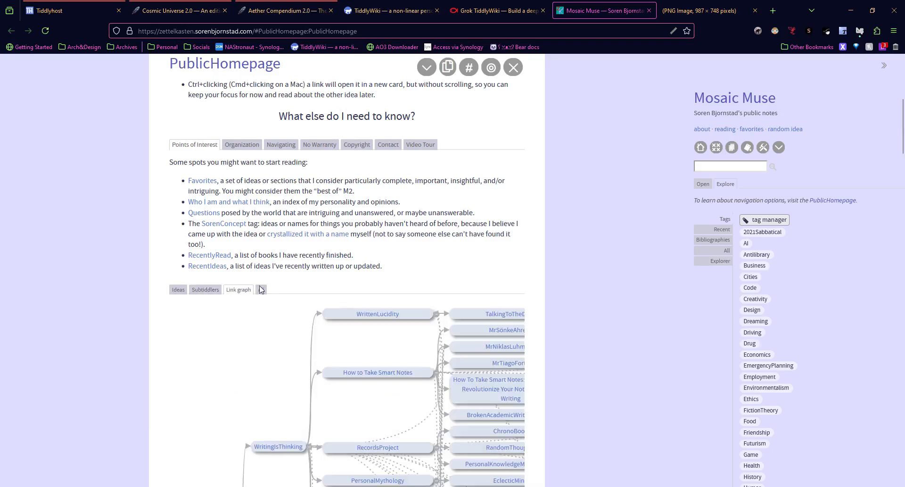
scroll(262, 169, "down", 3)
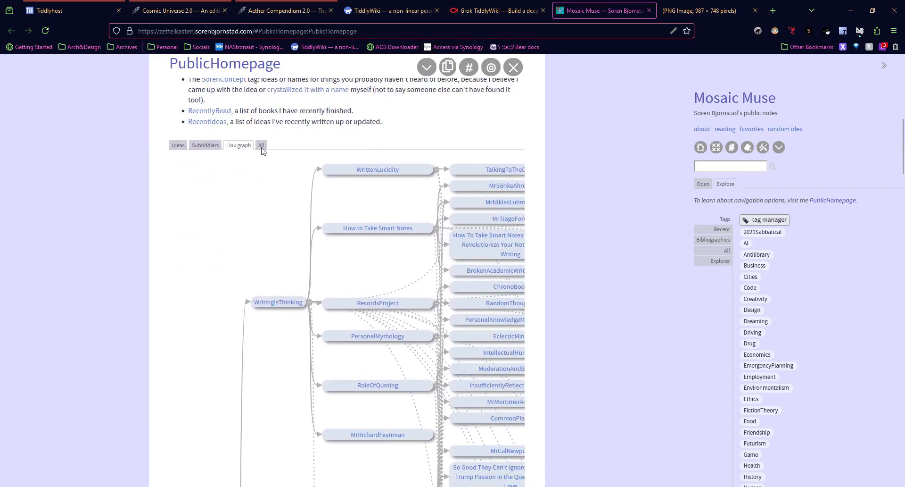
left_click(260, 145)
left_click(201, 280)
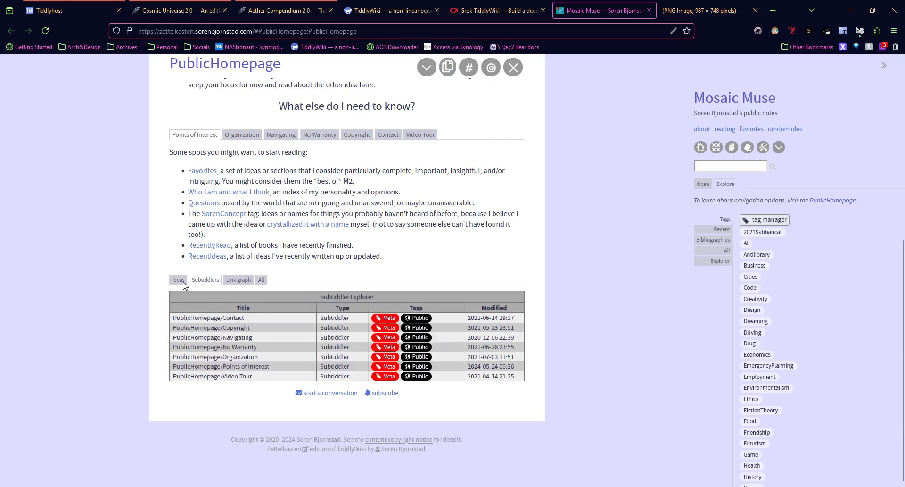
- Compare the Ideas and Link graph views at the end of PublicHomepage and return to its introduction
left_click(175, 282)
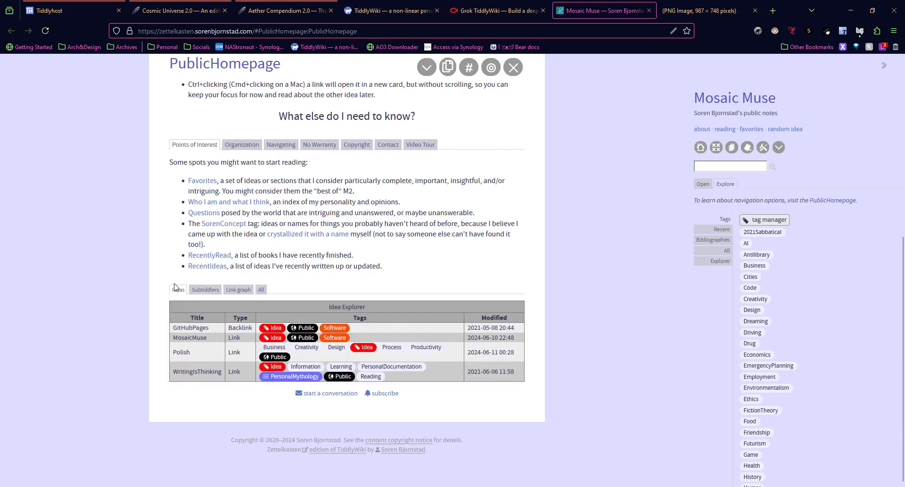
scroll(238, 331, "up", 6)
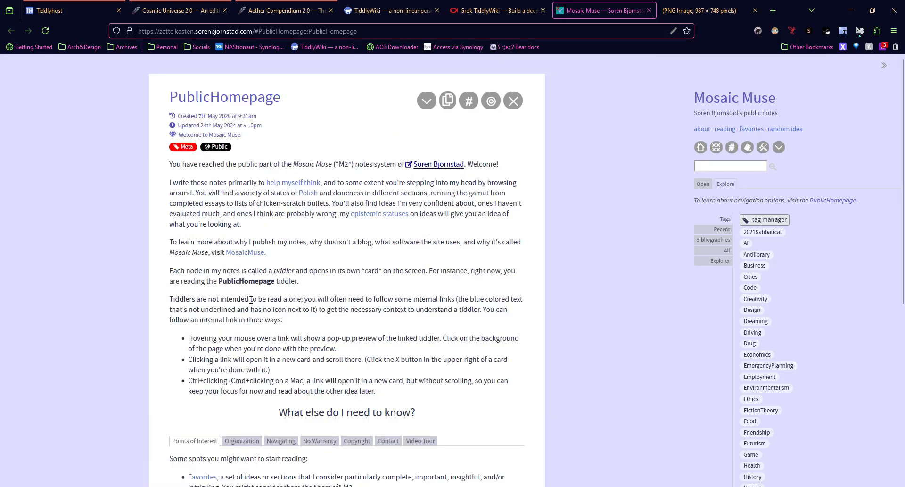
scroll(251, 300, "down", 6)
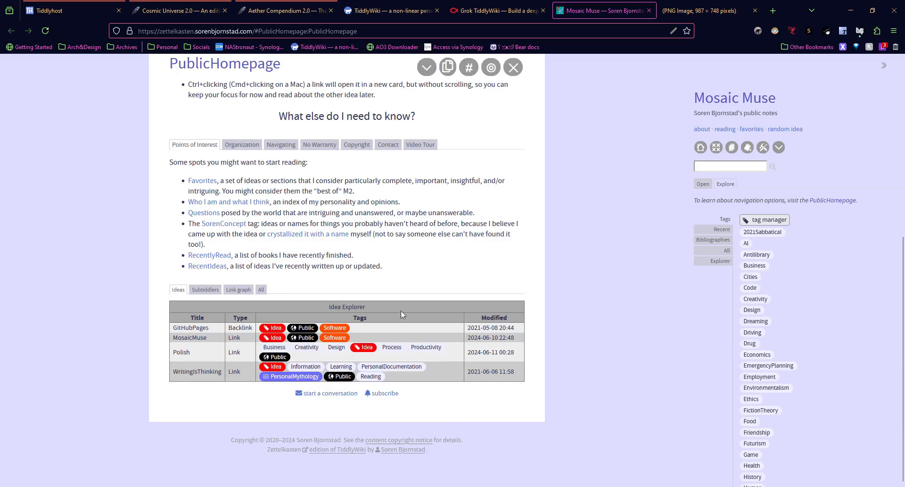
left_click(238, 290)
scroll(583, 319, "down", 8)
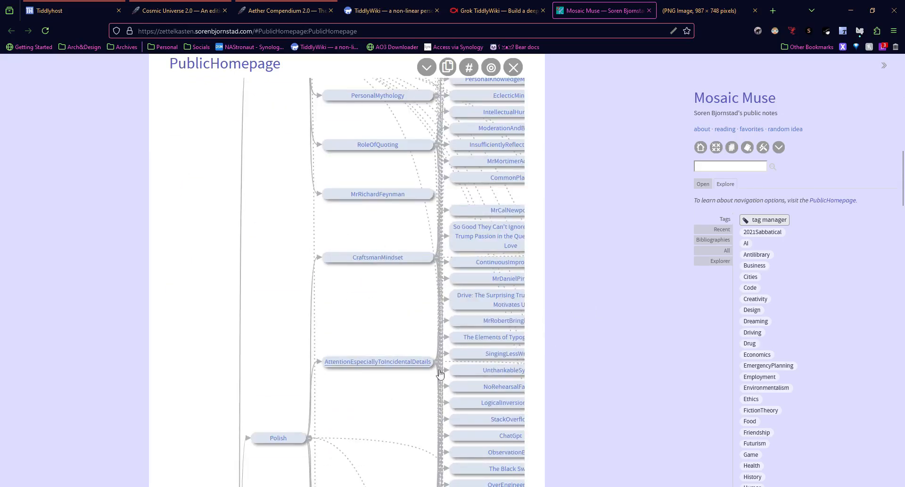
scroll(452, 385, "up", 14)
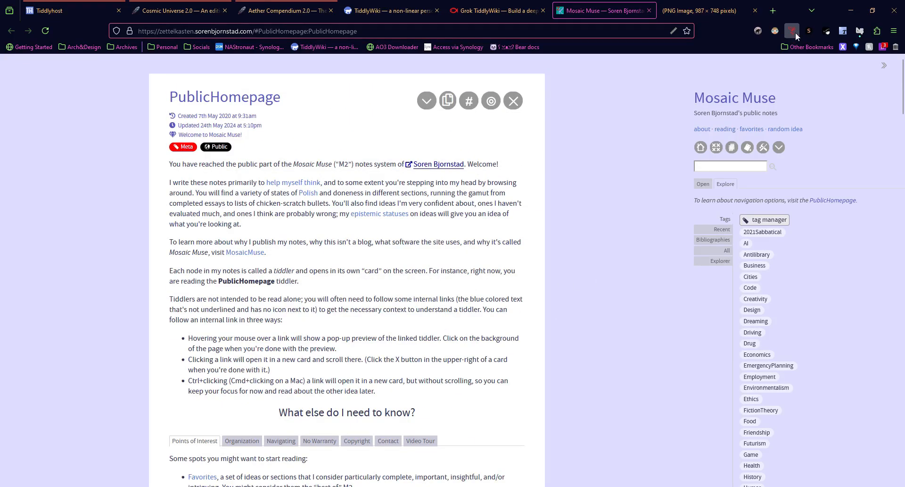
- Switch to the Aether Compendium 2.0 wiki, highlight its title and look over the Welcome tiddler
left_click(302, 13)
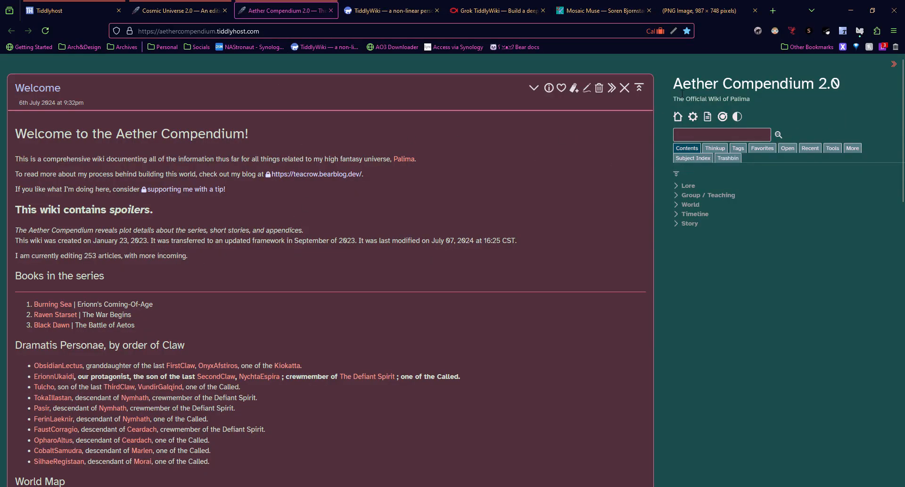
left_click_drag(681, 89, 824, 92)
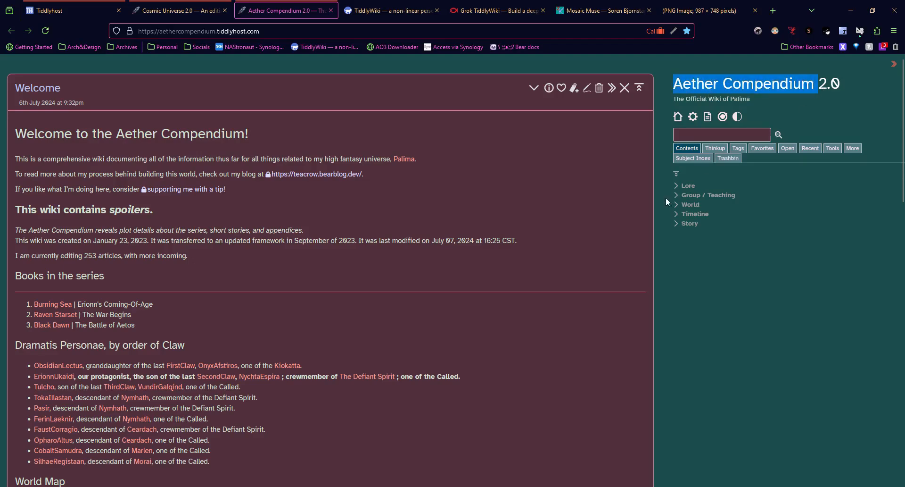
left_click(537, 188)
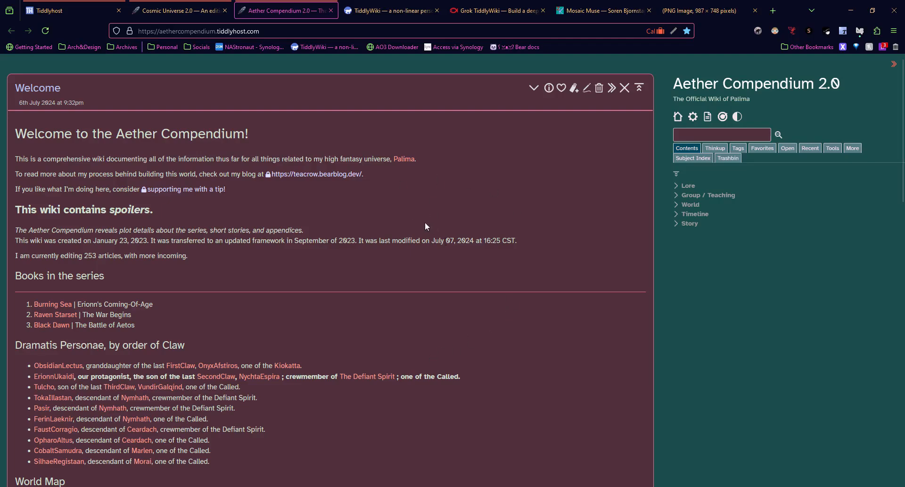
scroll(444, 240, "down", 6)
scroll(441, 239, "up", 6)
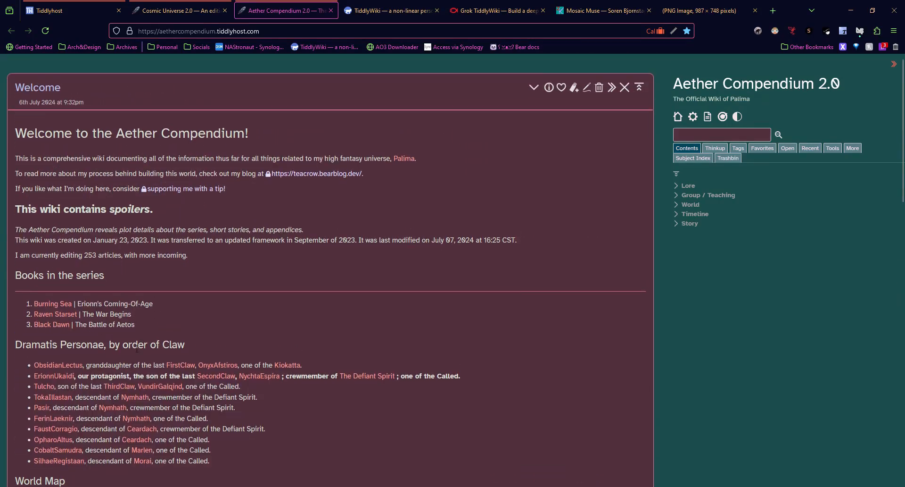
- Expand the Lore and Group / Teaching branches of the contents tree, opening CulturalGroup down to Deáslar's subentries
left_click(681, 185)
left_click(680, 214)
left_click(690, 223)
left_click(702, 251)
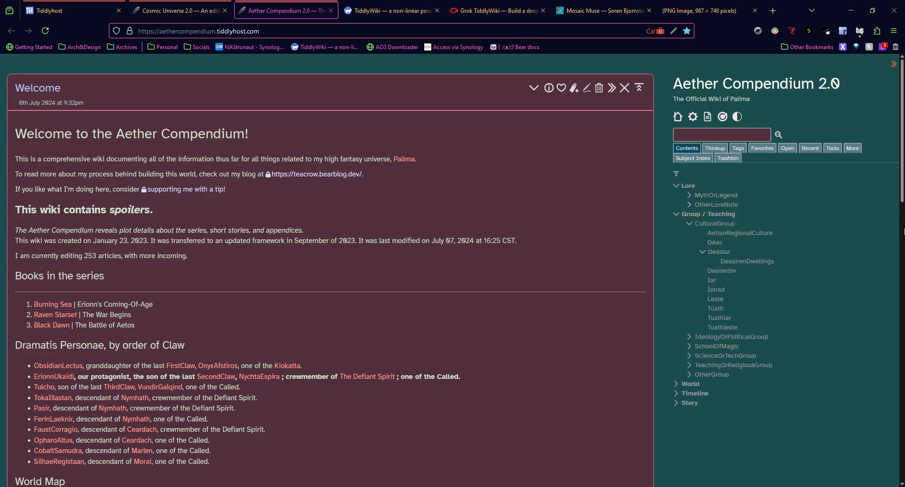
- Expand the World branch of the contents tree along with its Item and Good categories
left_click(680, 382)
scroll(672, 368, "down", 2)
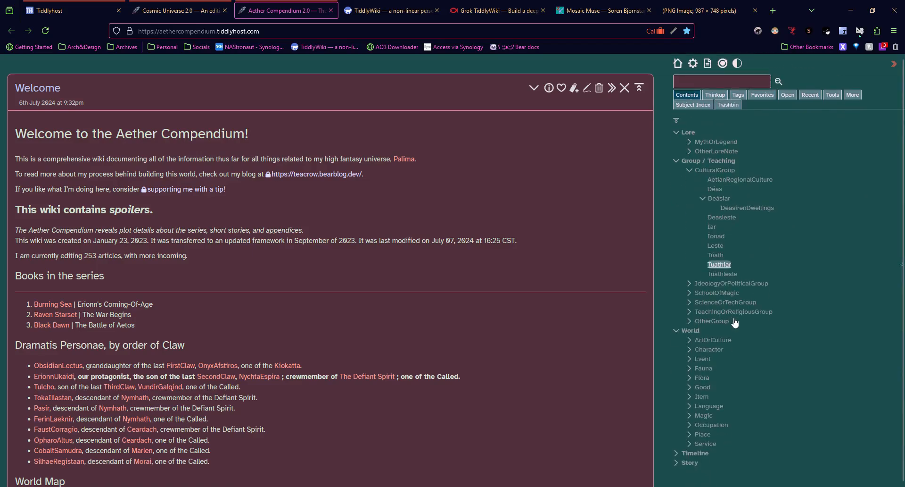
left_click(689, 397)
scroll(749, 398, "down", 1)
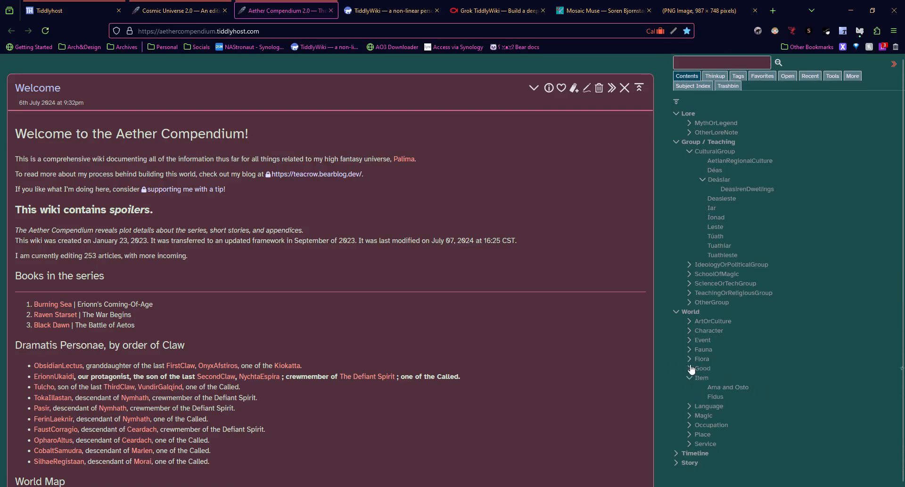
left_click(702, 368)
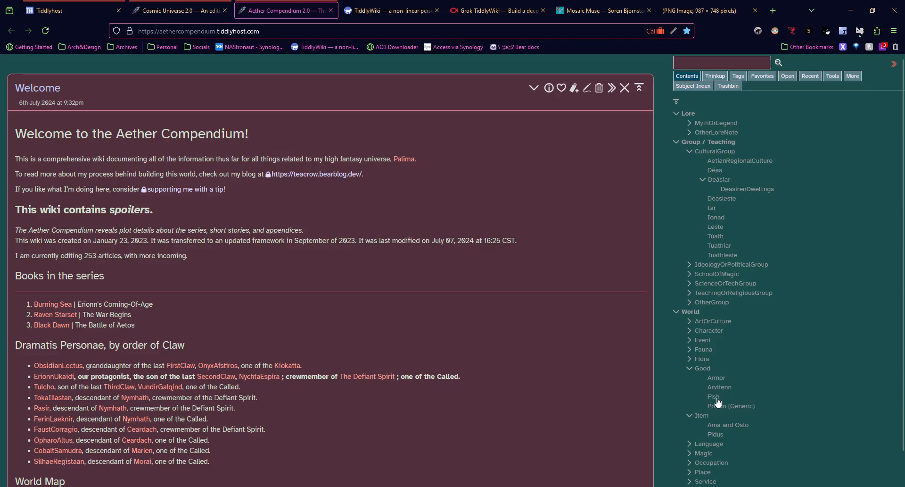
- View the Ama and Osto article, close it, and skim the Welcome tiddler and the wiki's web address
left_click(729, 425)
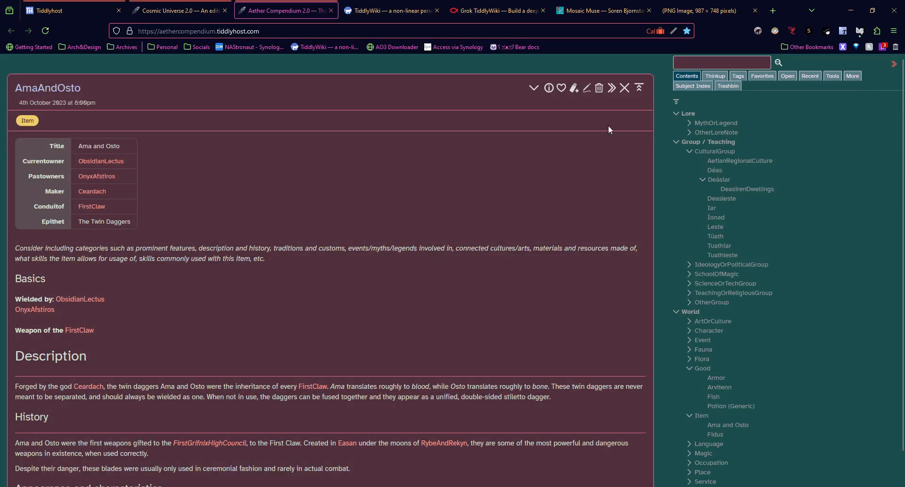
left_click(624, 89)
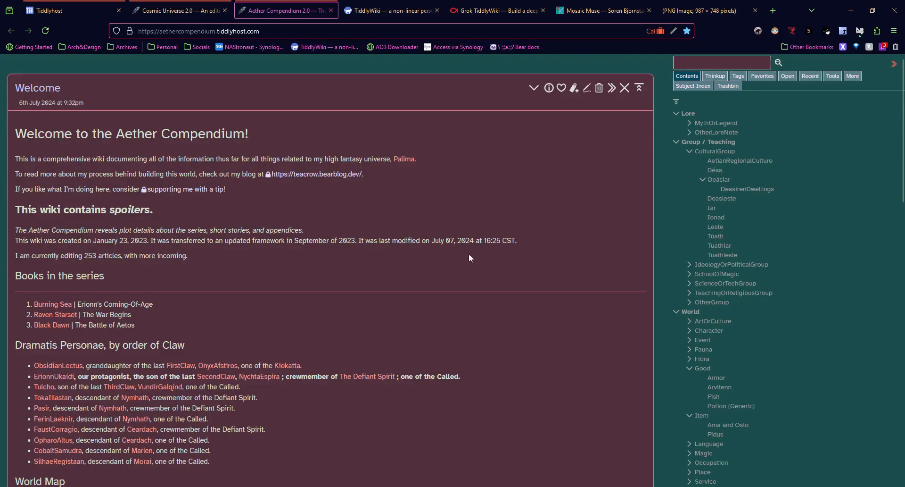
scroll(476, 259, "down", 20)
scroll(350, 282, "up", 13)
scroll(332, 272, "up", 5)
left_click(275, 34)
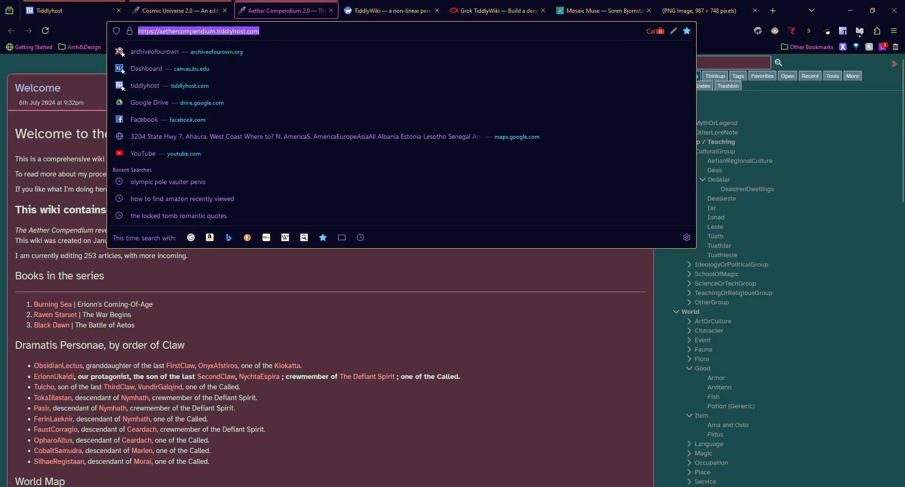
- Revisit the Cosmic Universe 2.0 wiki, then return to tiddlywiki.com and point out the Quick Start section by highlighting its heading
left_click(189, 12)
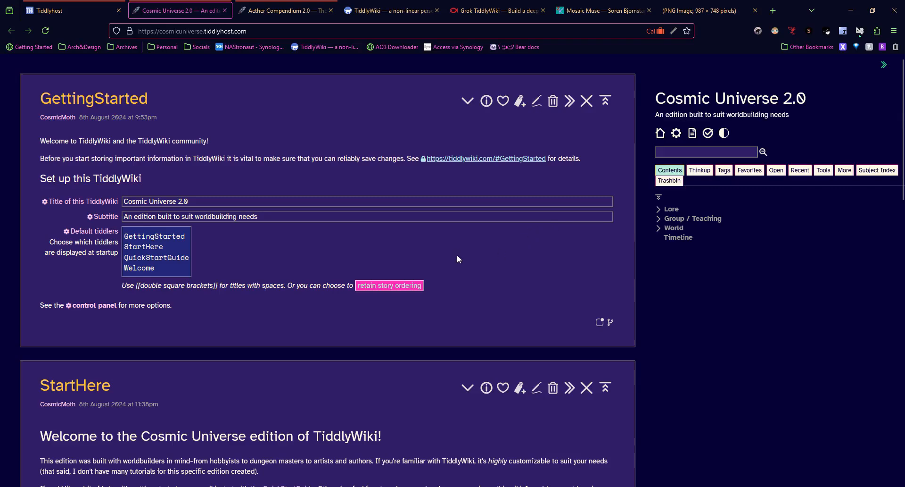
left_click(389, 11)
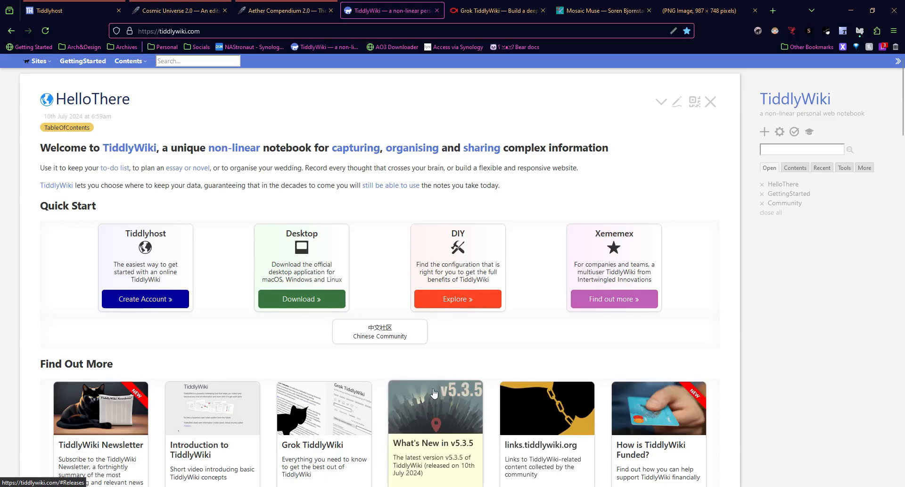
left_click_drag(40, 205, 102, 214)
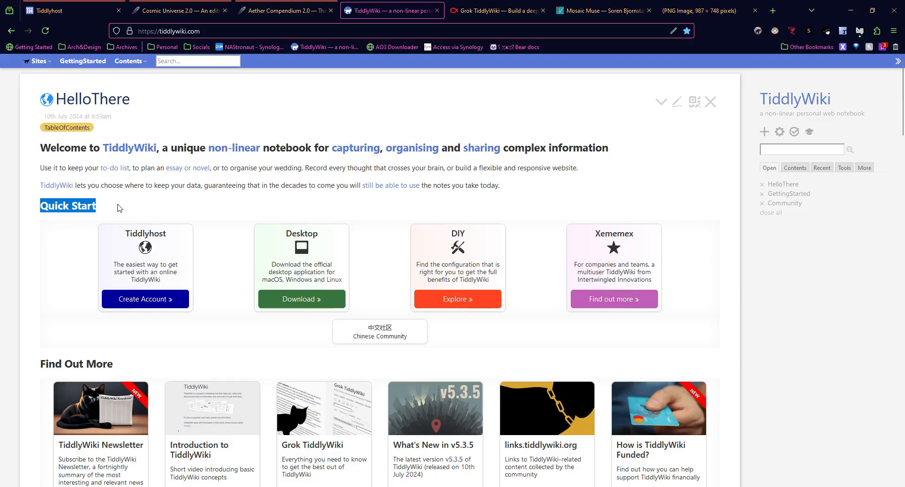
left_click(120, 208)
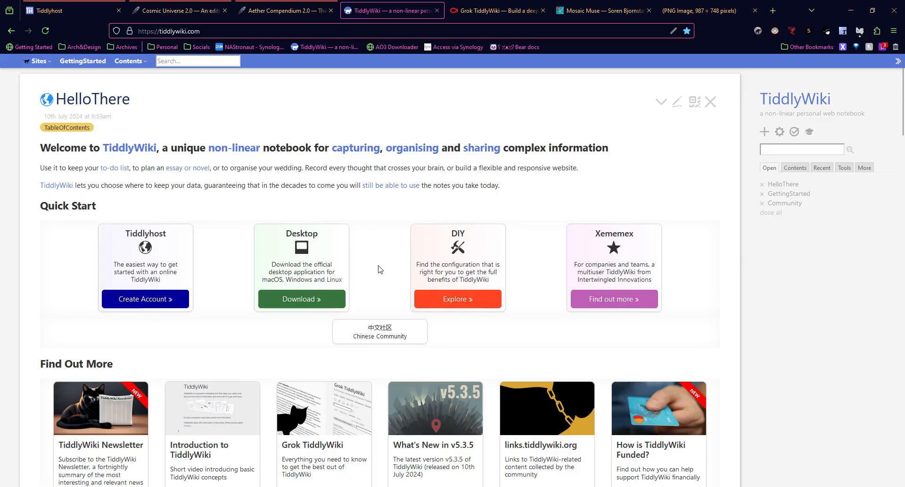
- Open the TiddlyDesktop tiddler from the Desktop option under Quick Start and look through its installation instructions
left_click(324, 298)
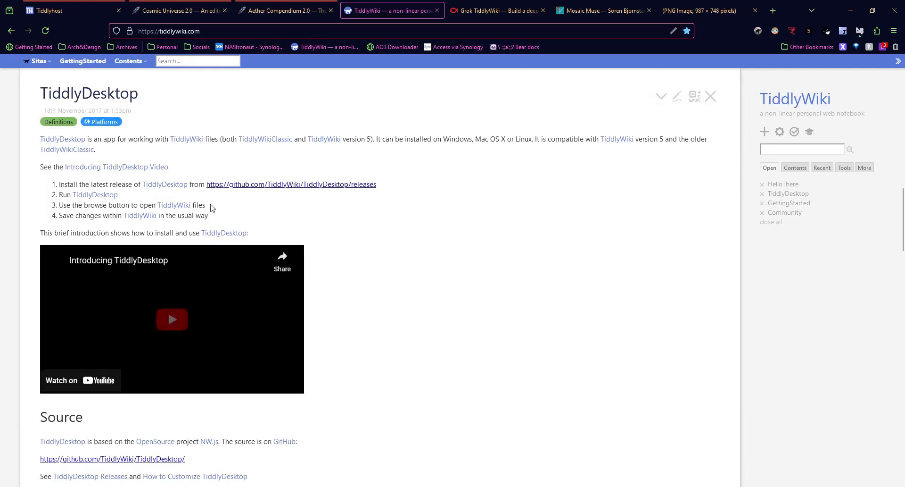
scroll(349, 247, "up", 20)
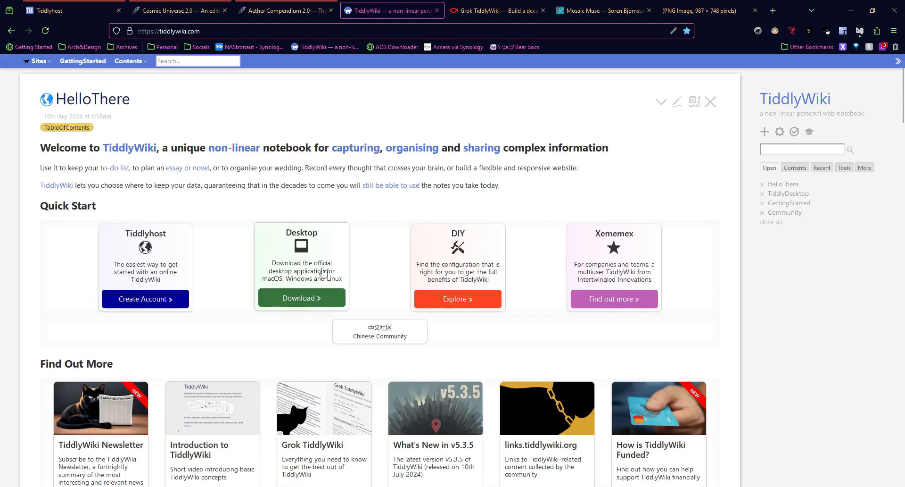
left_click(315, 286)
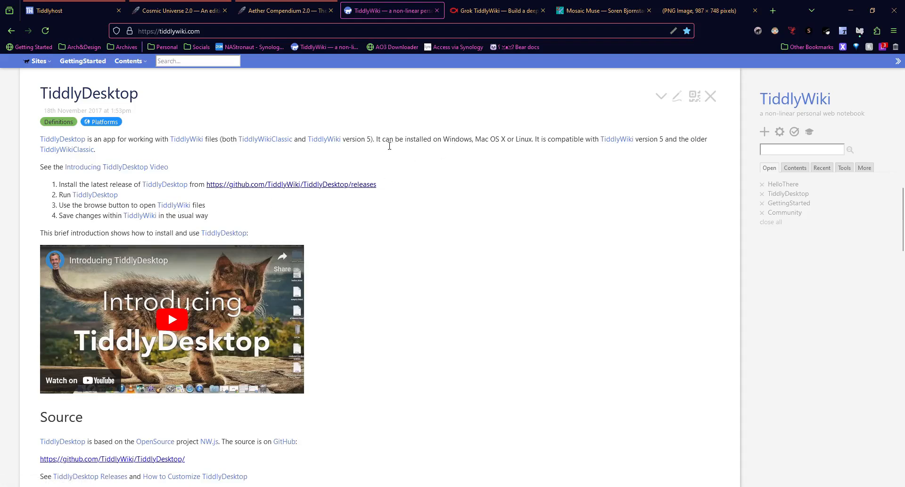
scroll(283, 294, "down", 2)
scroll(283, 311, "up", 2)
scroll(66, 207, "down", 1)
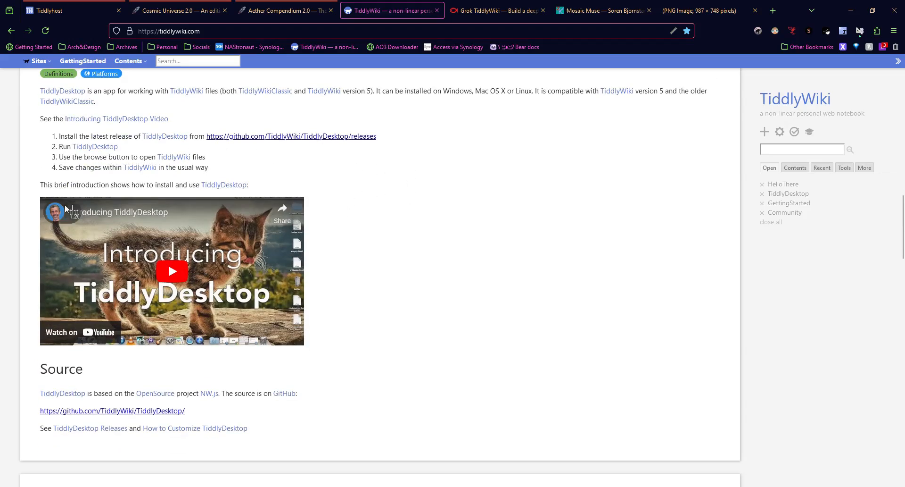
- Open the TiddlyDesktop GitHub repository from the Source section and go back to the TiddlyDesktop tiddler
left_click(151, 413)
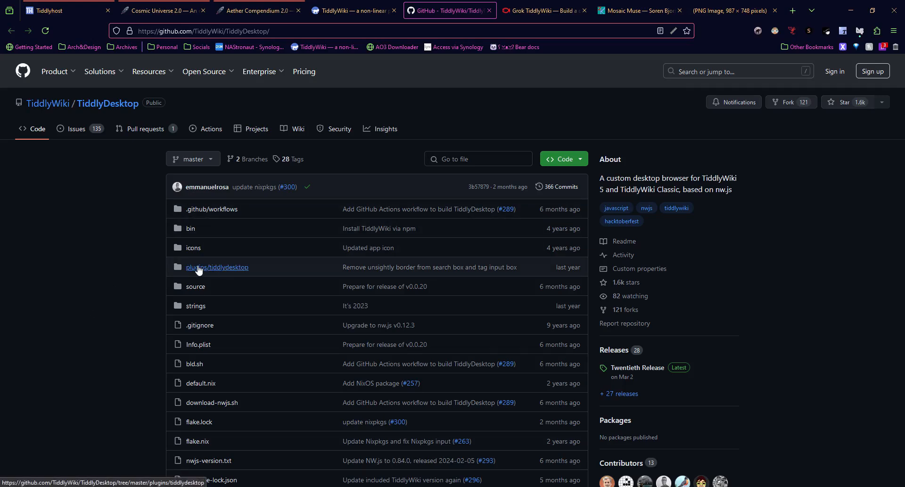
left_click(370, 11)
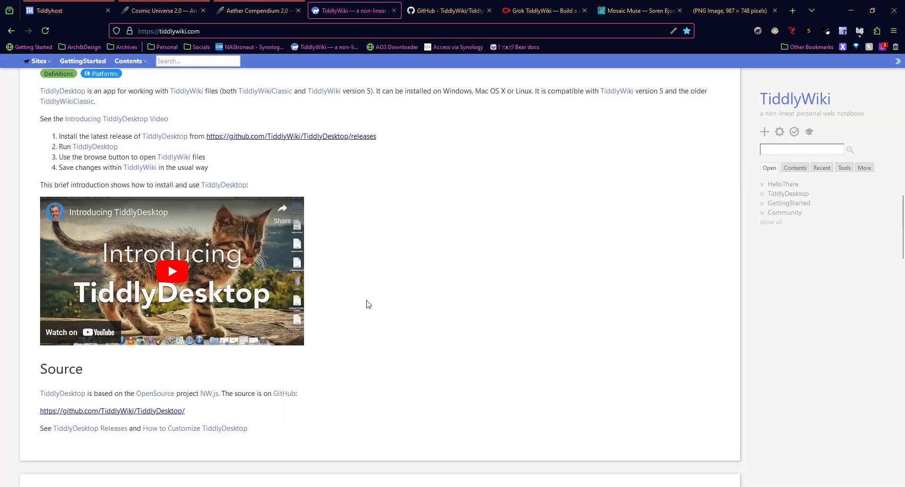
scroll(150, 413, "up", 2)
scroll(168, 196, "down", 4)
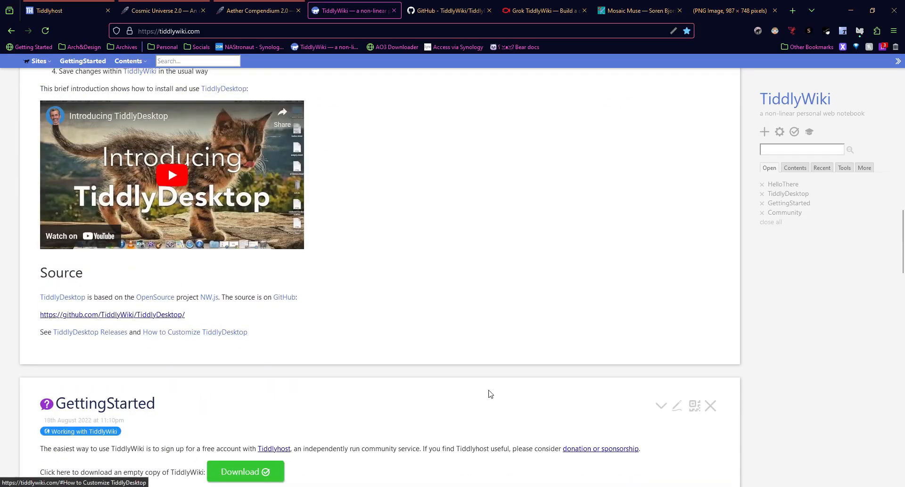
- Find the Download and Install section in the GitHub repository's README and open the TiddlyDesktop releases page to view the Twentieth Release assets
left_click(452, 11)
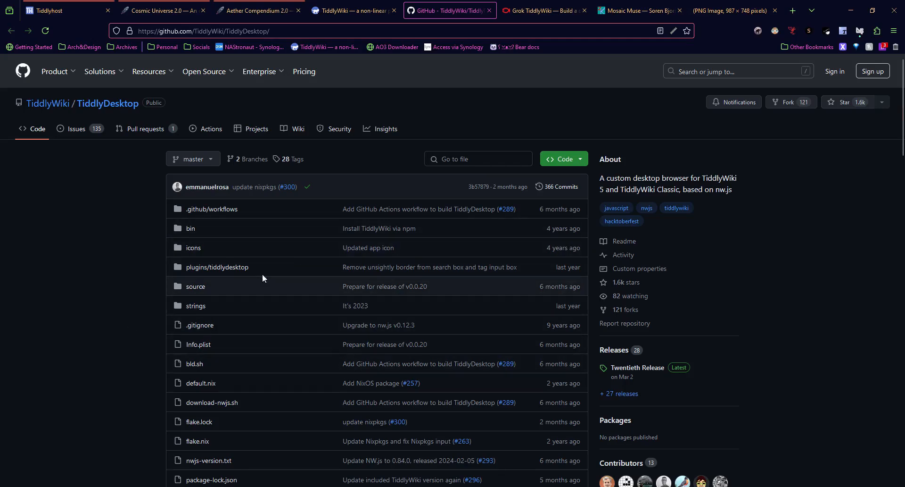
scroll(260, 274, "down", 6)
scroll(262, 267, "down", 5)
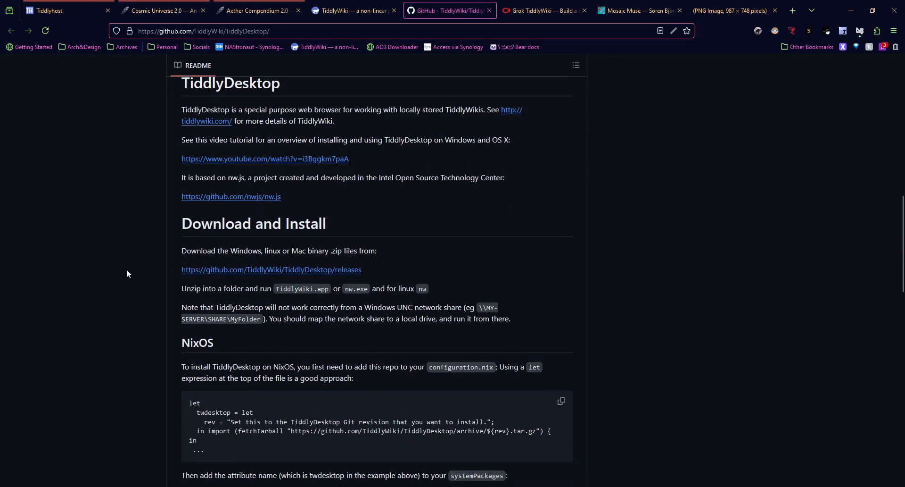
scroll(306, 213, "down", 1)
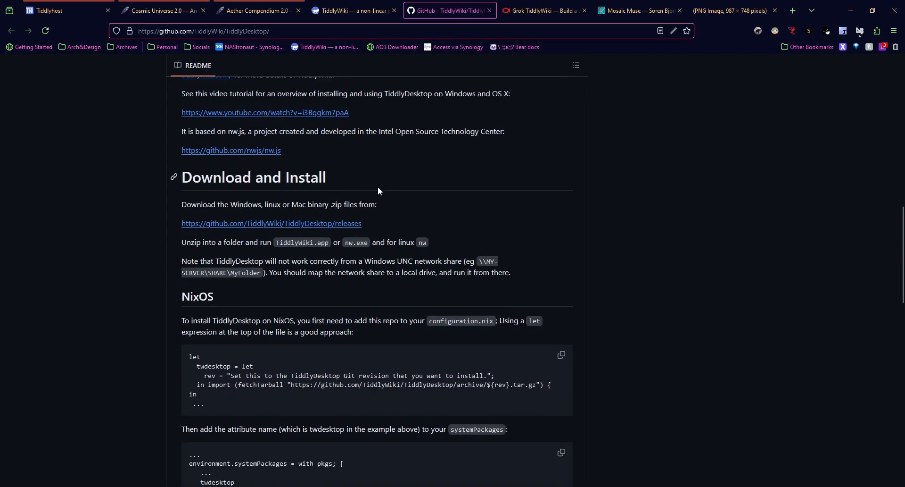
left_click(251, 224)
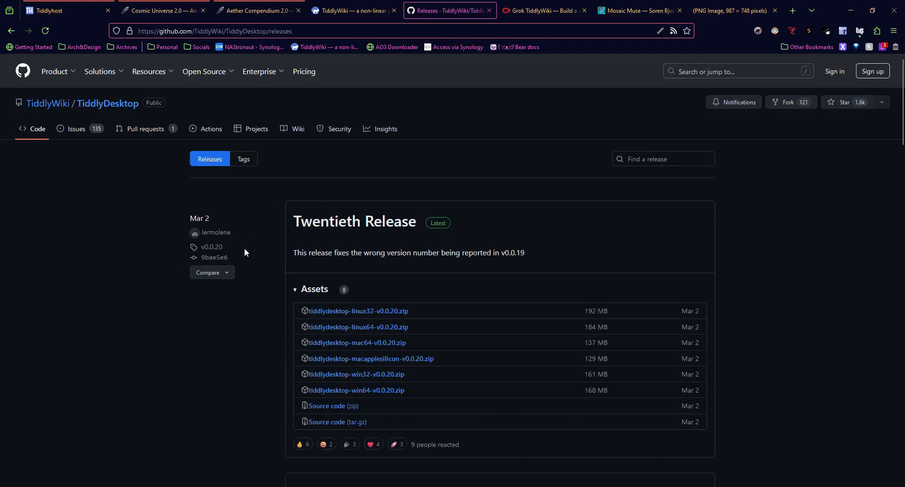
scroll(349, 267, "down", 2)
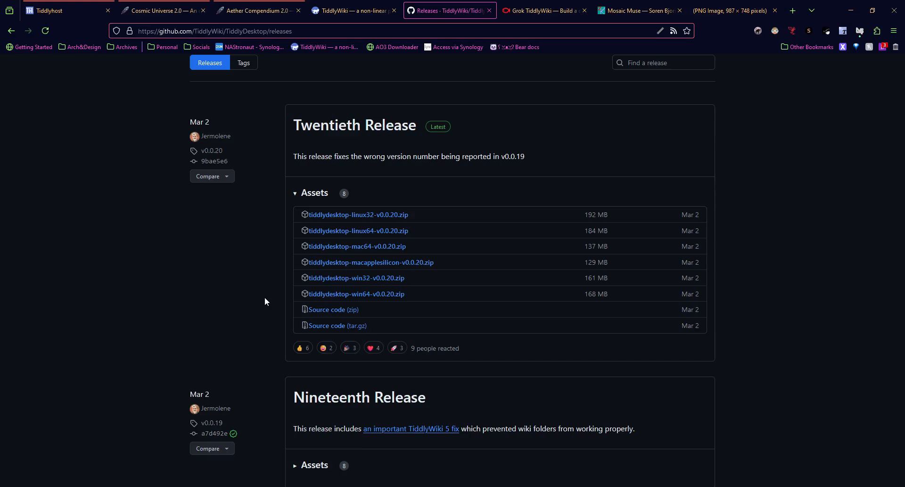
- Switch to File Explorer, look inside the tiddlydesktop-win64-v0.0.20 folder in Downloads and return to Downloads
left_click(342, 265)
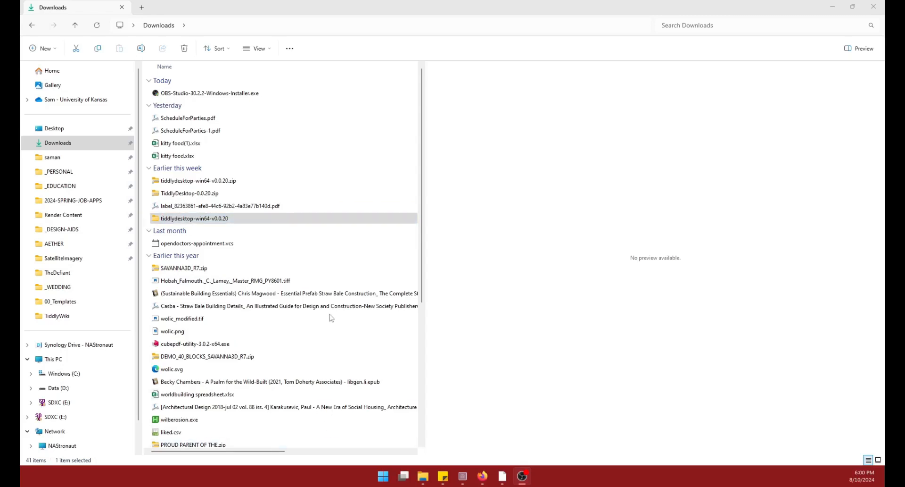
double_click(373, 220)
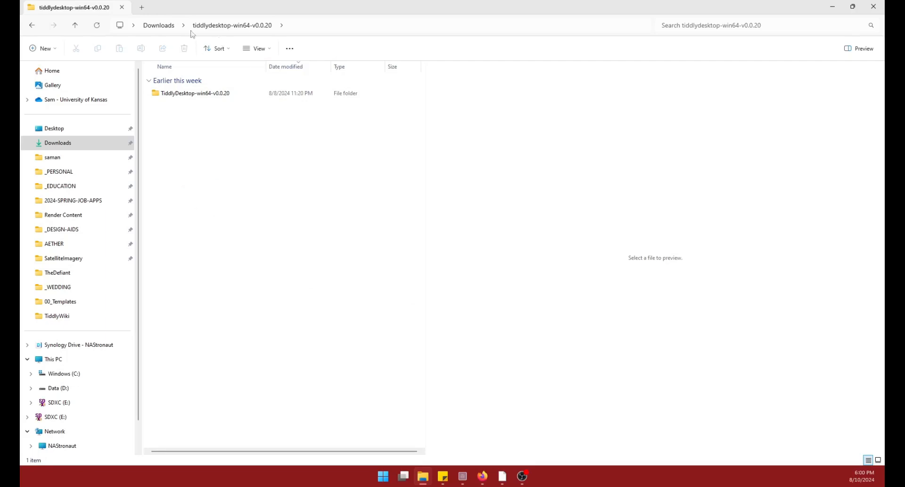
left_click(173, 26)
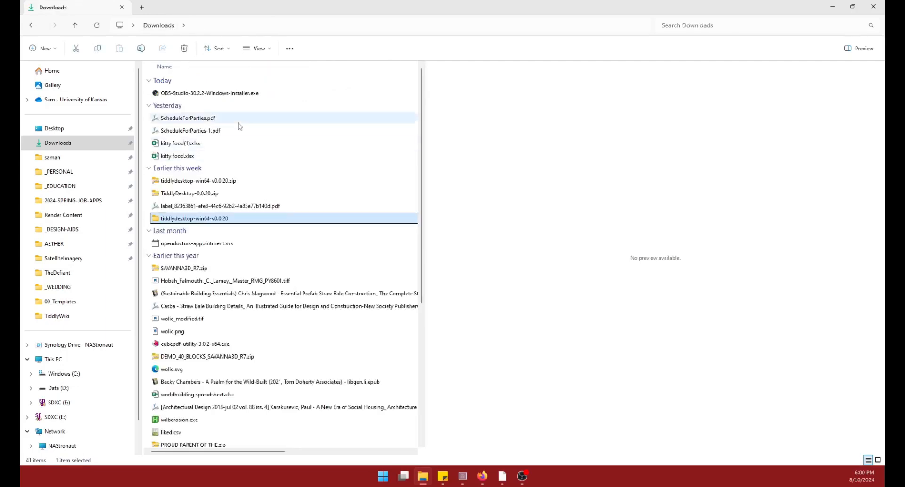
- Open the TiddlyDesktop-win64-v0.0.20 folder nested inside the extracted folder in Downloads and close the TiddlyDesktop window that is already running
left_click(245, 183)
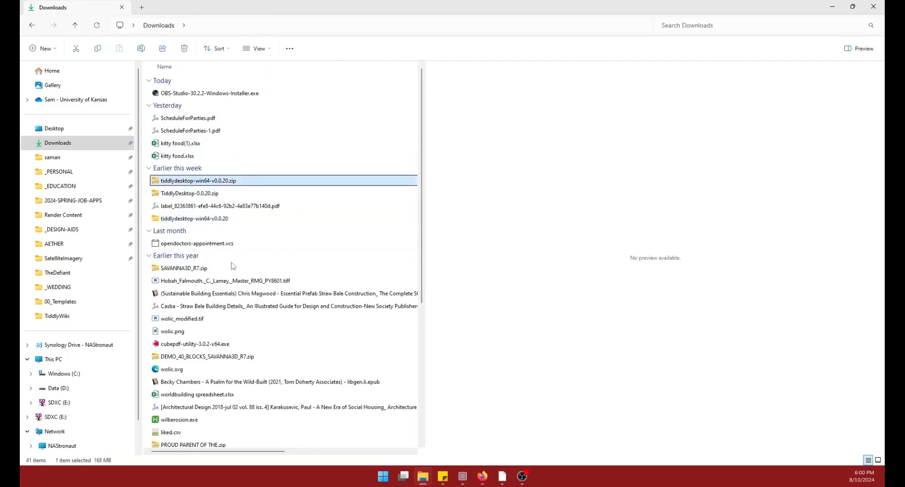
left_click(252, 220)
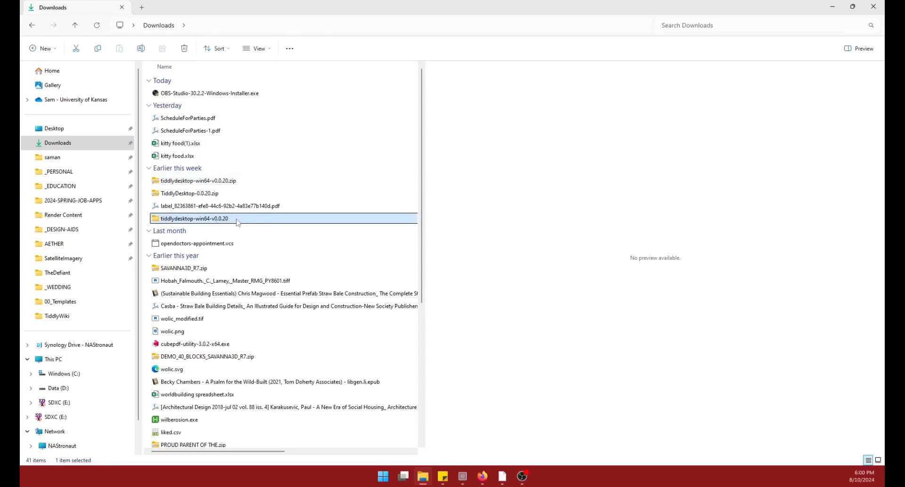
double_click(237, 220)
double_click(252, 94)
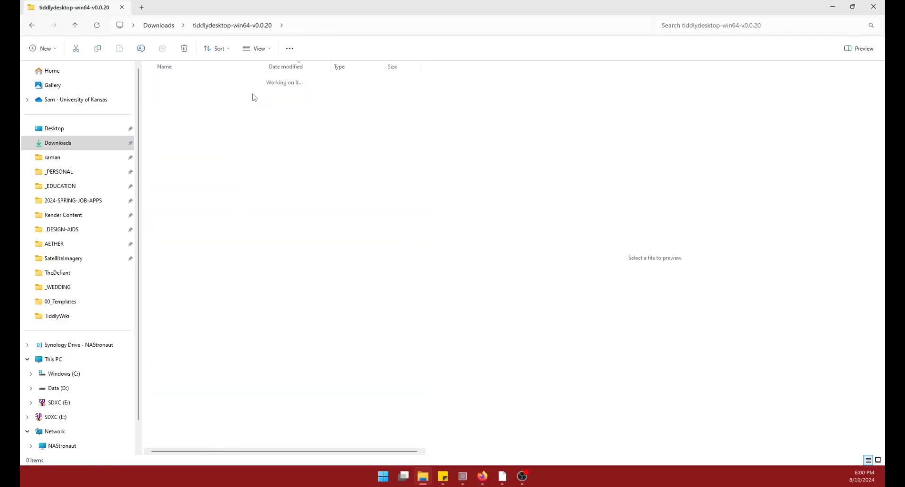
left_click(463, 476)
left_click(874, 6)
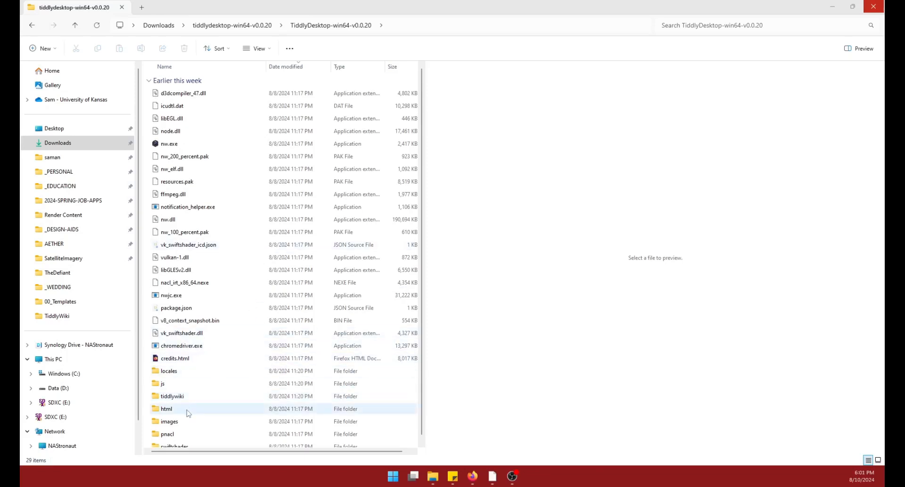
- Launch TiddlyDesktop from nw.exe and view the templates and existing wikis offered for creating a new wiki
scroll(225, 378, "down", 1)
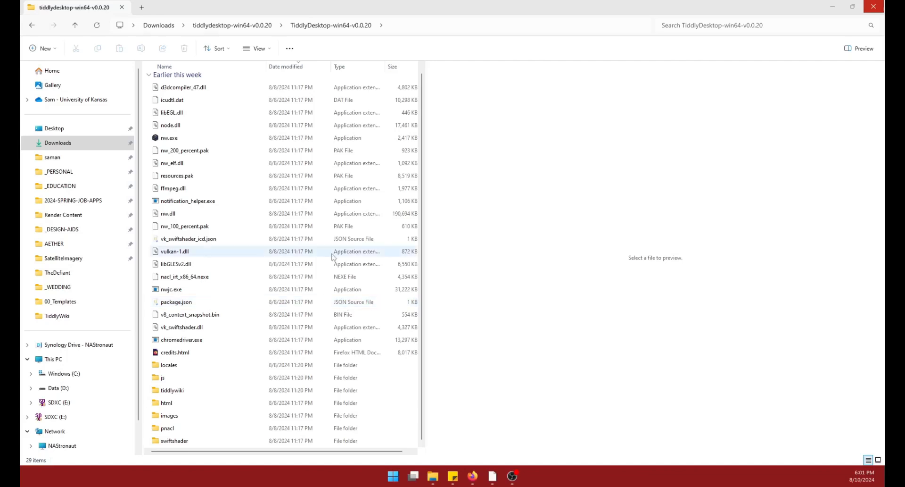
left_click(218, 141)
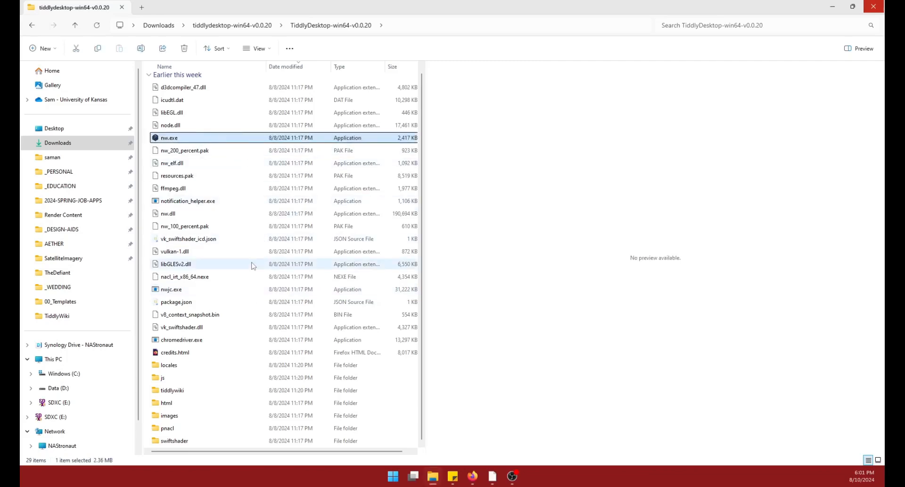
scroll(253, 263, "up", 1)
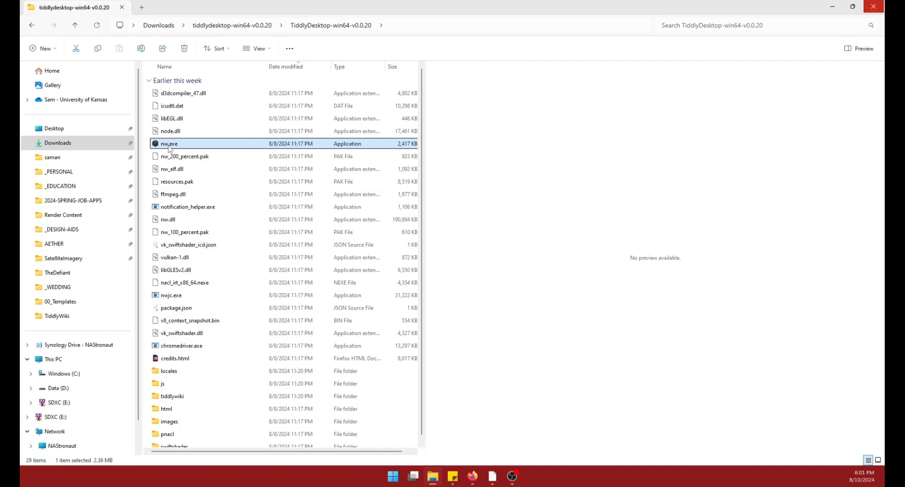
mouse_move(169, 148)
key("Return")
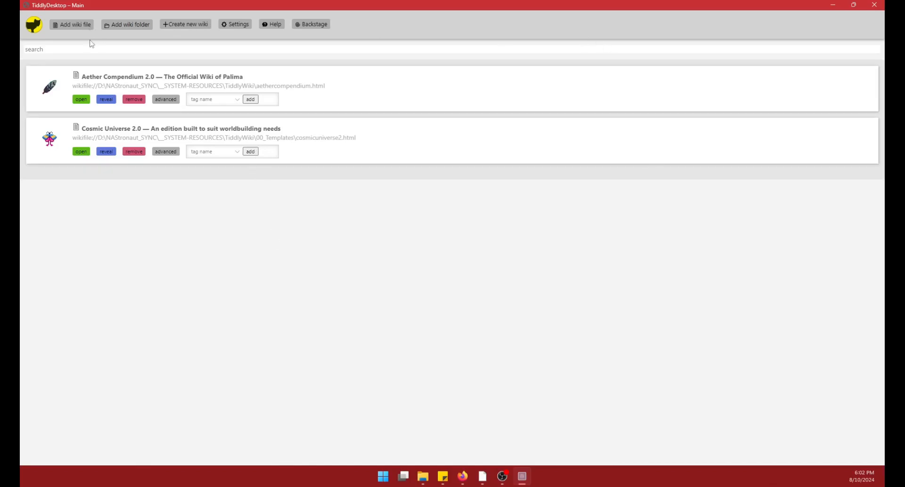
left_click(197, 26)
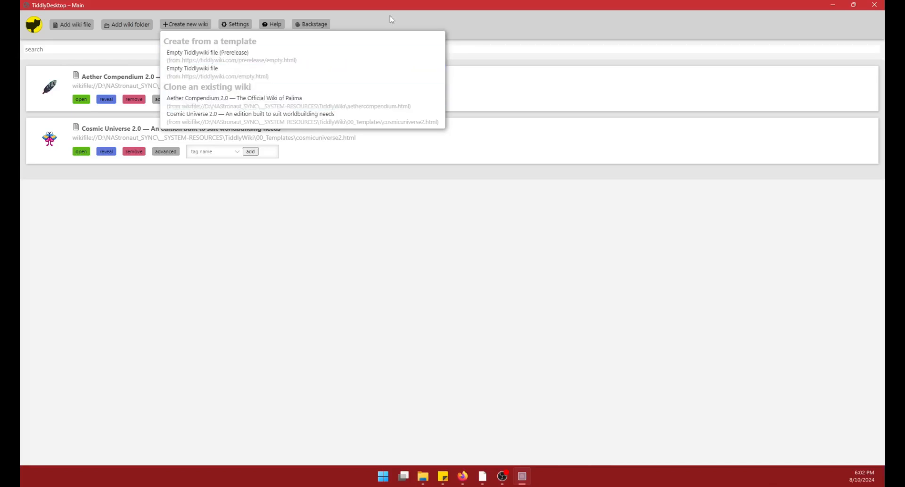
left_click(171, 16)
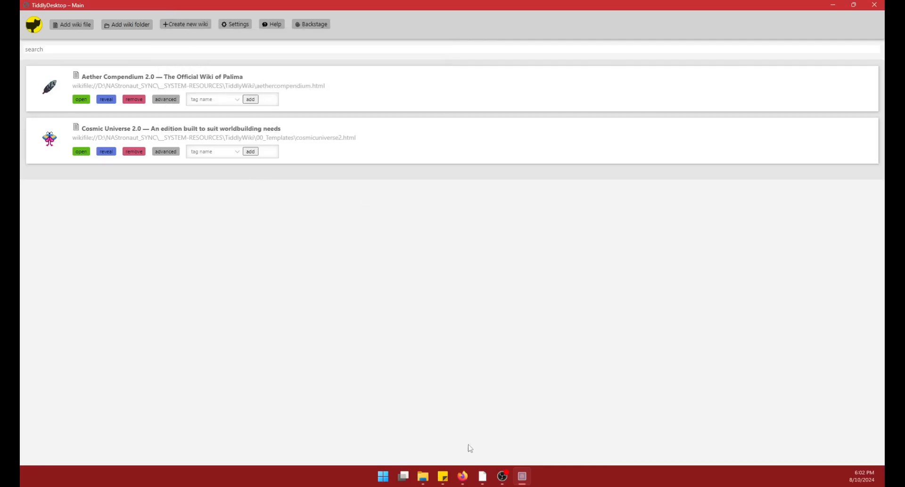
- Switch to Firefox and open the Tiddlyhost tiddler from Quick Start on the TiddlyWiki site
left_click(470, 478)
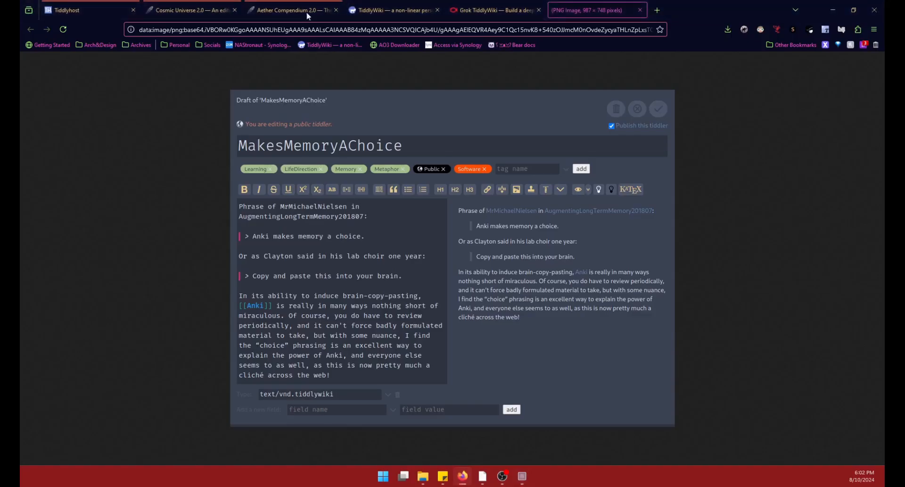
left_click(414, 11)
scroll(312, 172, "up", 15)
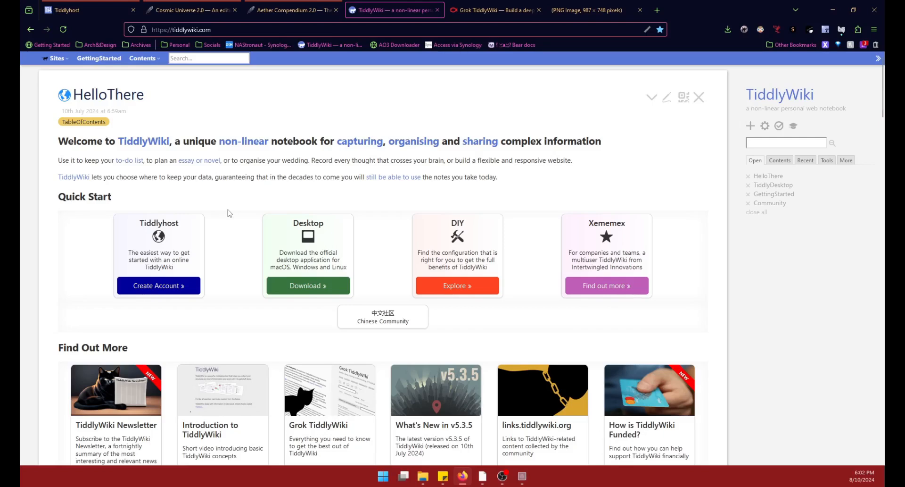
left_click(182, 257)
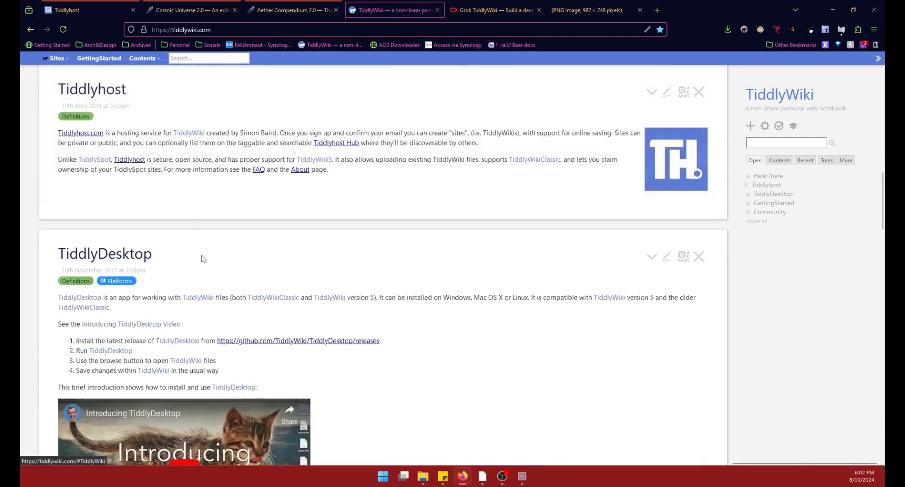
- Highlight the Tiddlyhost hosting and sign-up descriptions, and go to the Tiddlyhost.com site's login
left_click_drag(117, 132, 278, 141)
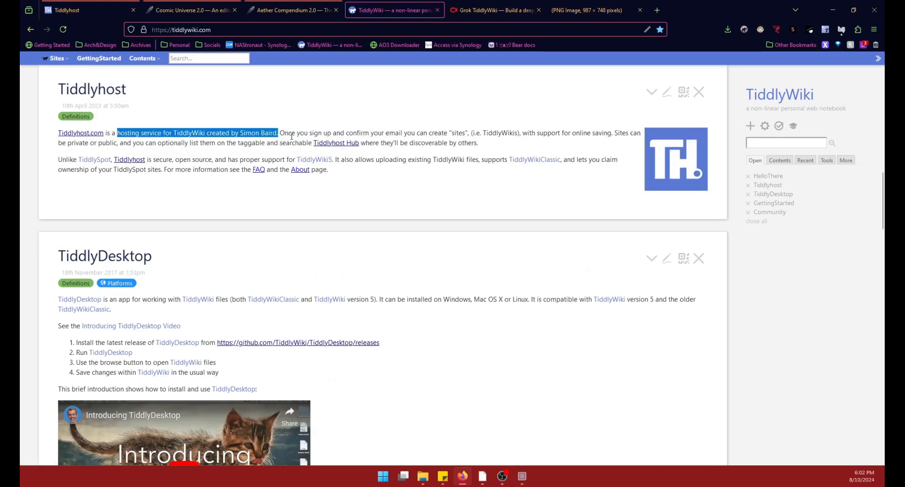
left_click(385, 129)
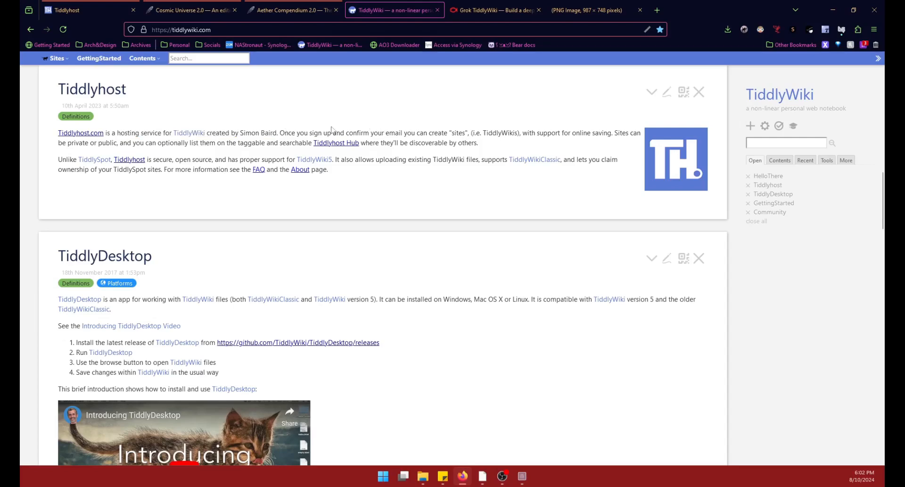
left_click_drag(308, 133, 470, 132)
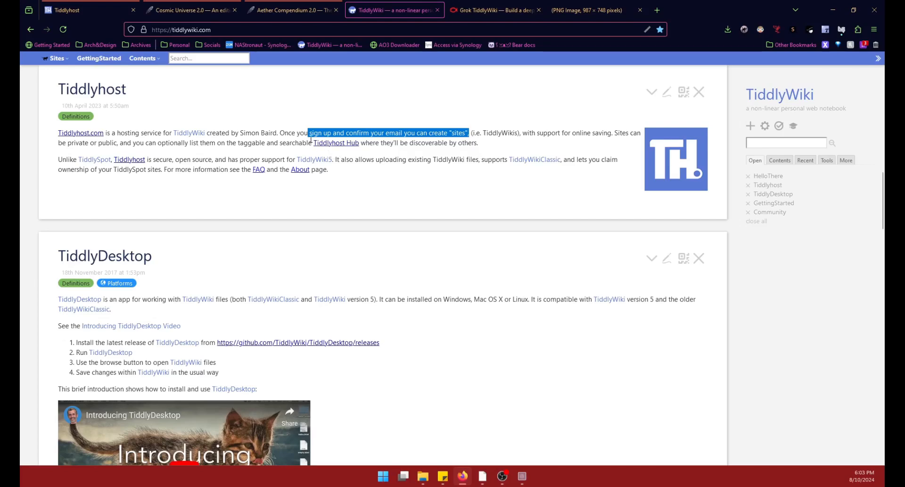
left_click(533, 131)
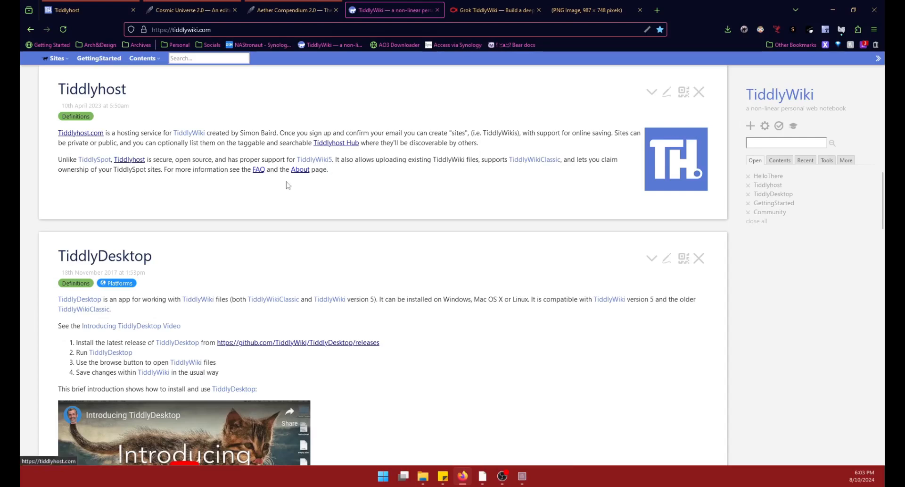
left_click(81, 134)
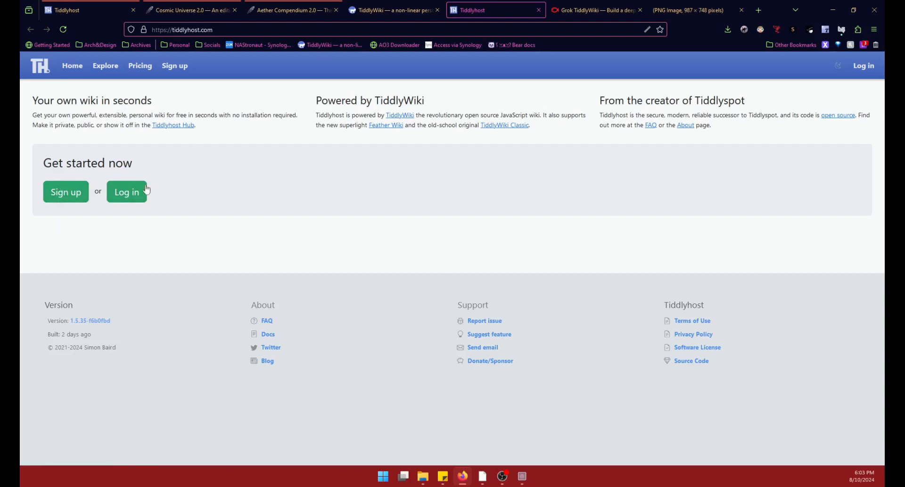
left_click(133, 197)
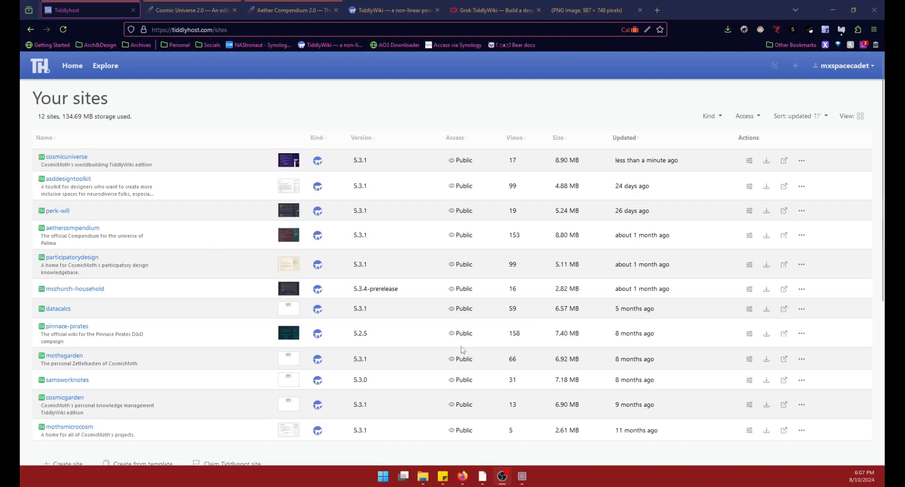
- Look through the hosted wikis on Tiddlyhost's Your sites page and view the Cosmic Universe 2.0 wiki as an example
scroll(297, 228, "down", 2)
scroll(189, 231, "up", 2)
left_click(797, 67)
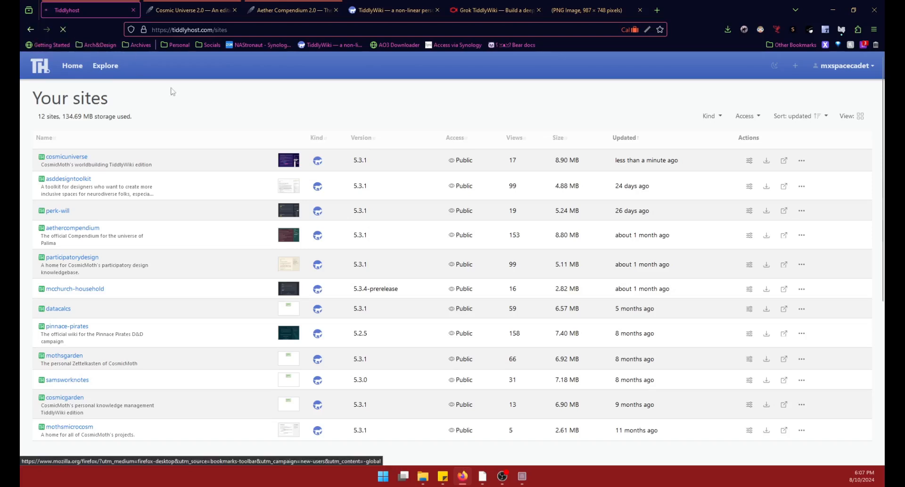
left_click(63, 32)
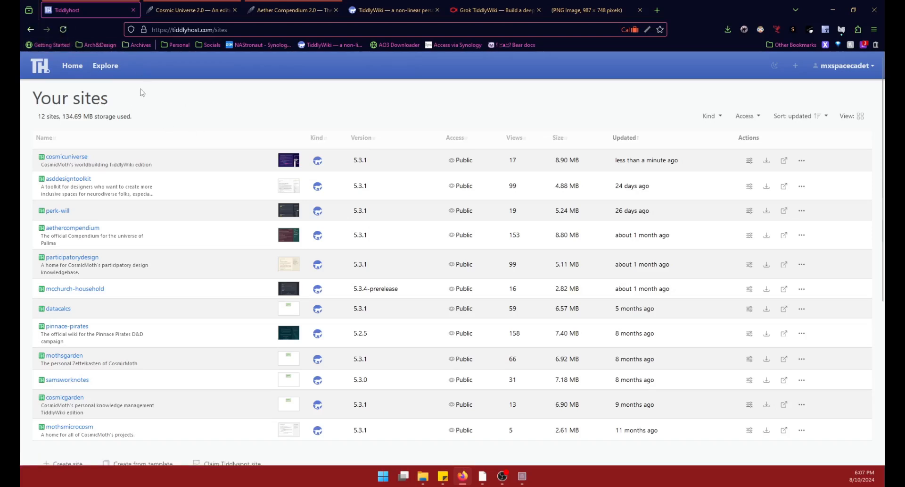
left_click(198, 11)
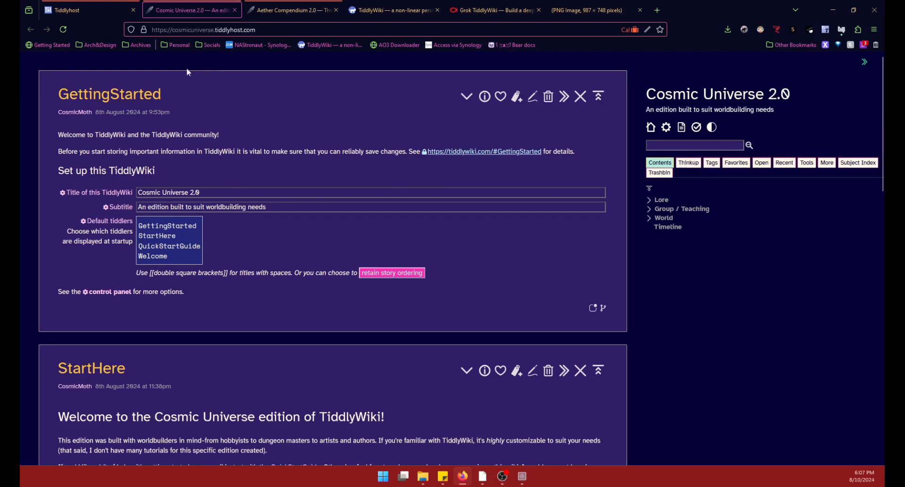
left_click(84, 13)
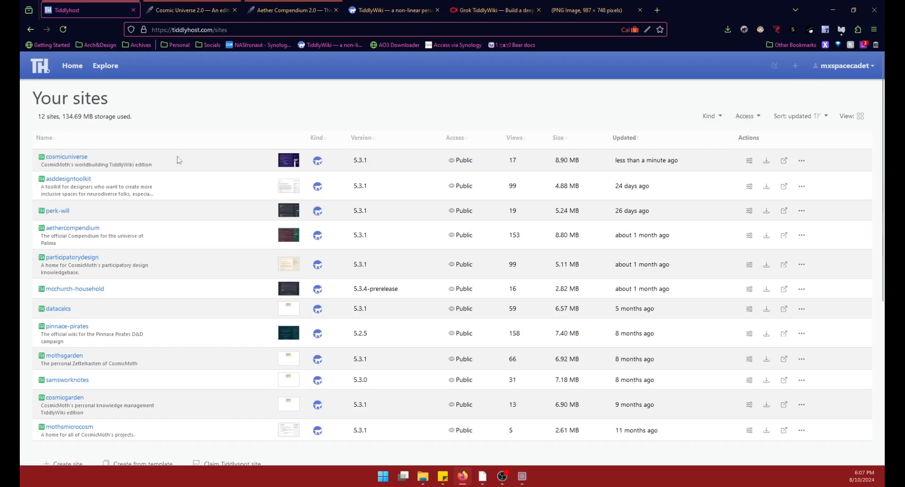
scroll(330, 419, "down", 2)
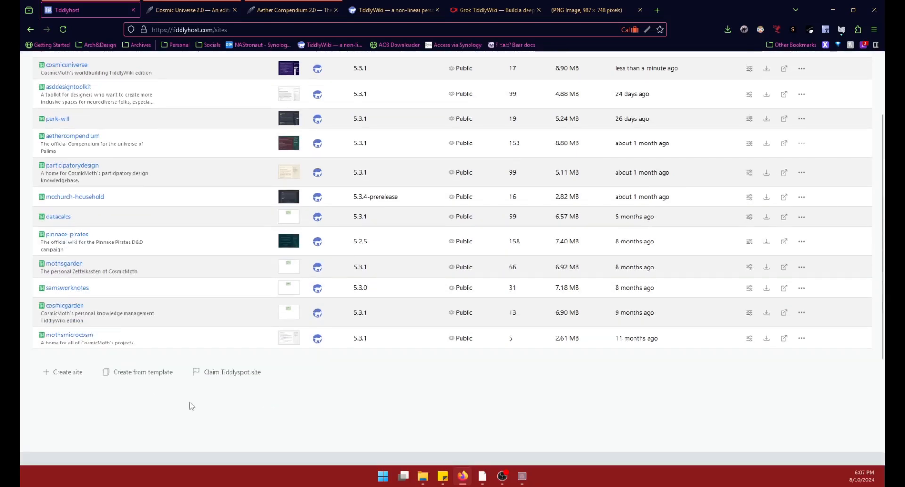
scroll(62, 385, "up", 1)
scroll(61, 385, "up", 1)
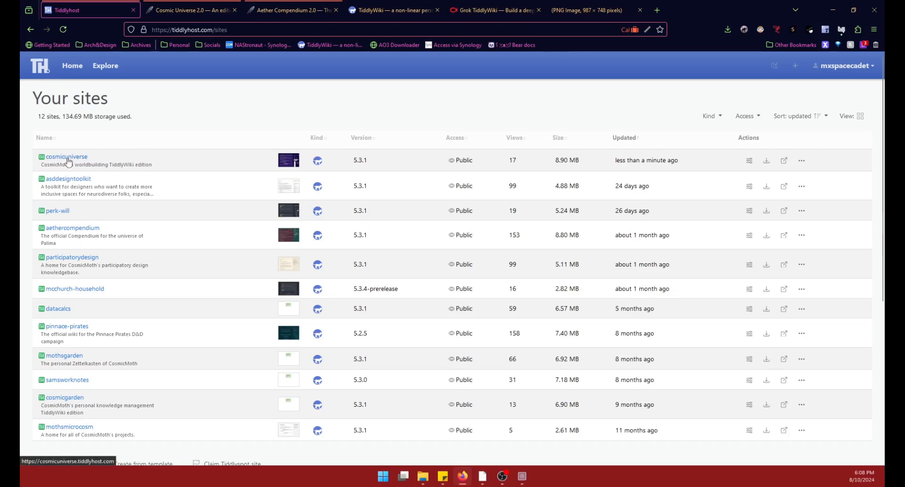
- Open the upload form for the cosmicuniverse site and highlight its warning about replacing the site's content
left_click(804, 162)
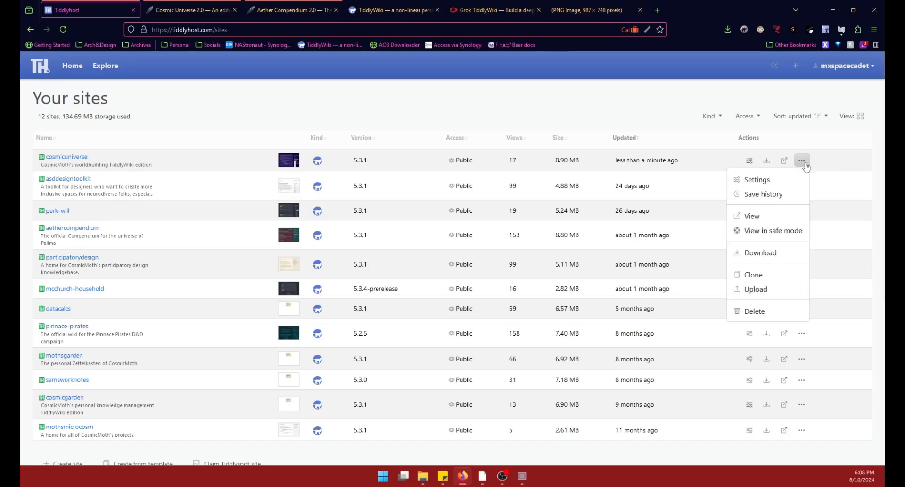
left_click(793, 293)
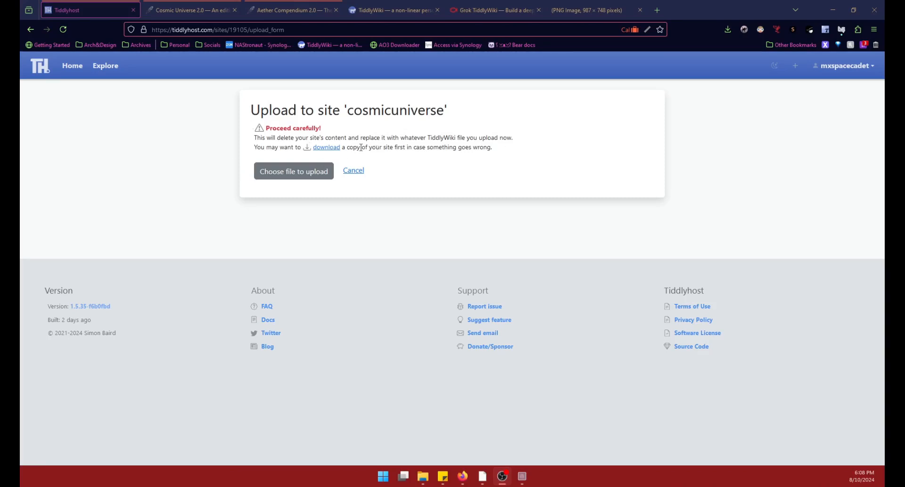
left_click_drag(253, 142, 507, 160)
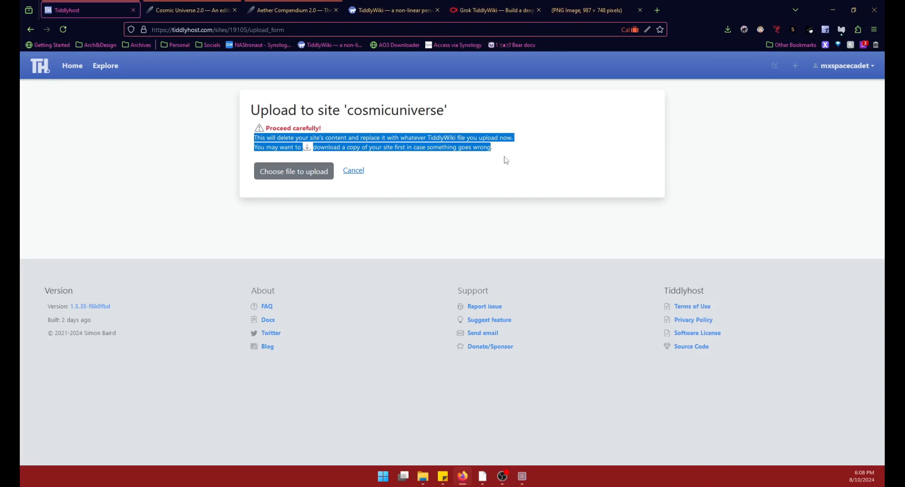
left_click(507, 148)
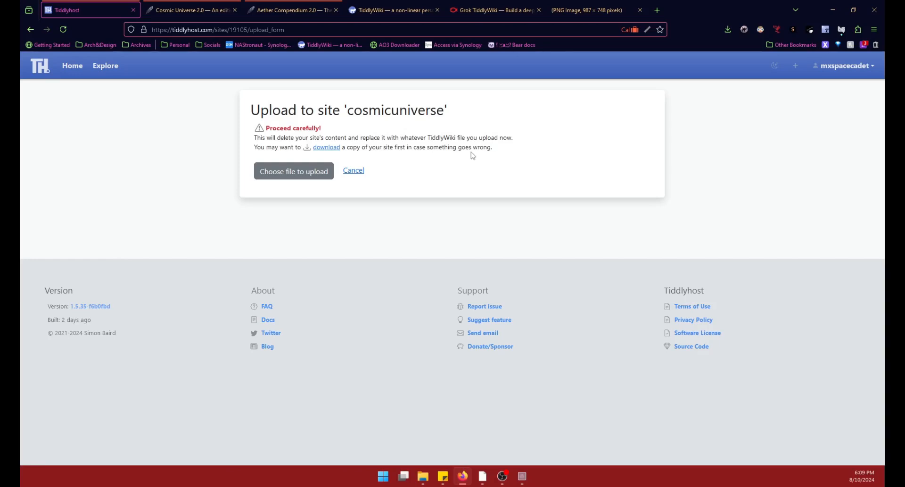
left_click(309, 175)
- Save the hosted Cosmic Universe 2.0 wiki and highlight the note about reliably saving changes in its GettingStarted tiddler
left_click(189, 11)
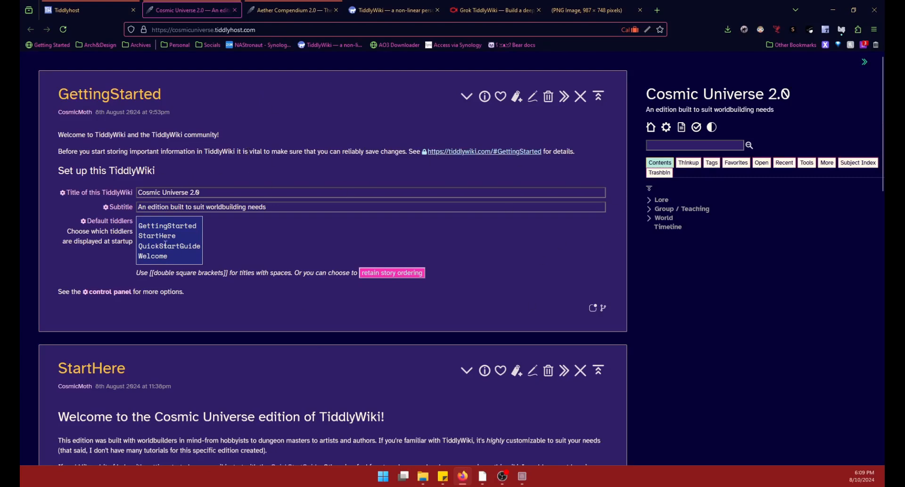
left_click(697, 130)
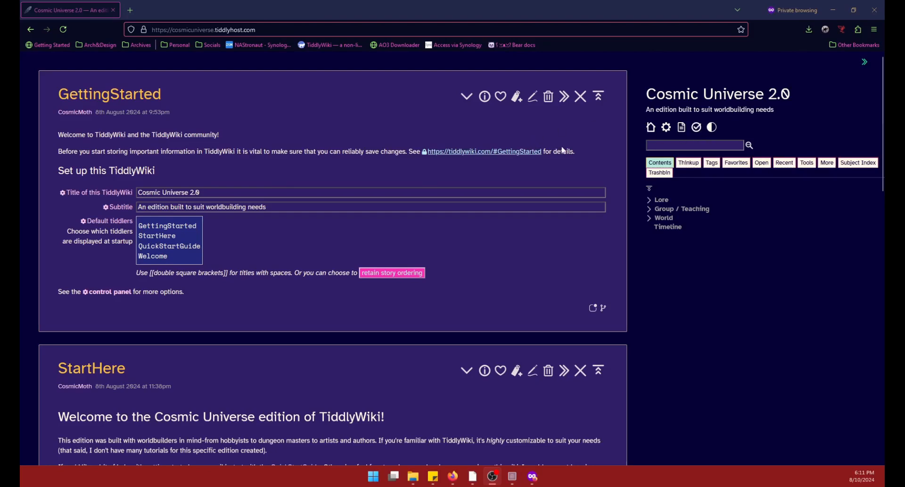
left_click_drag(577, 151, 344, 152)
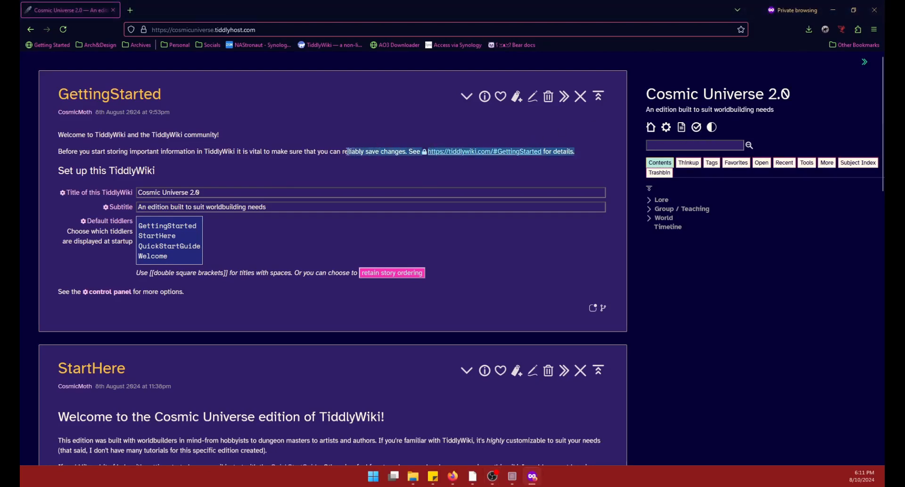
left_click(487, 157)
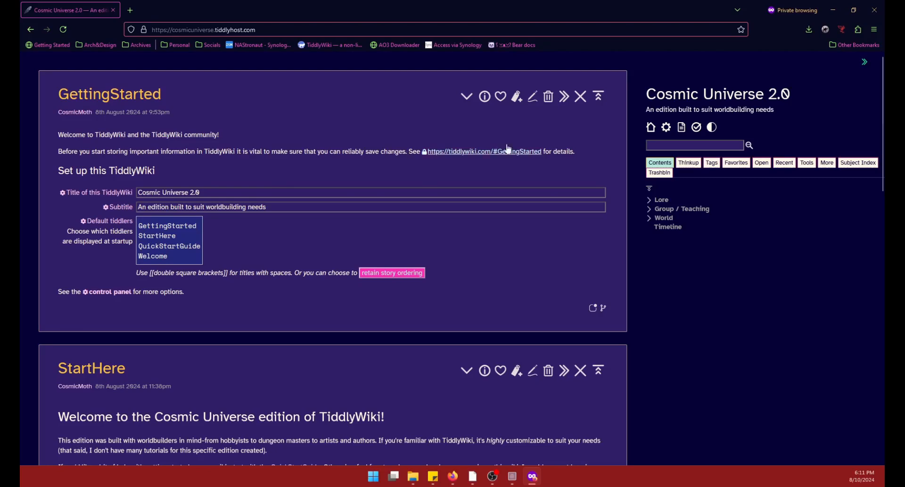
- Save the Cosmic Universe 2.0 wiki from the private browsing window as a download, check the downloads list and close that window
left_click(698, 129)
left_click(814, 32)
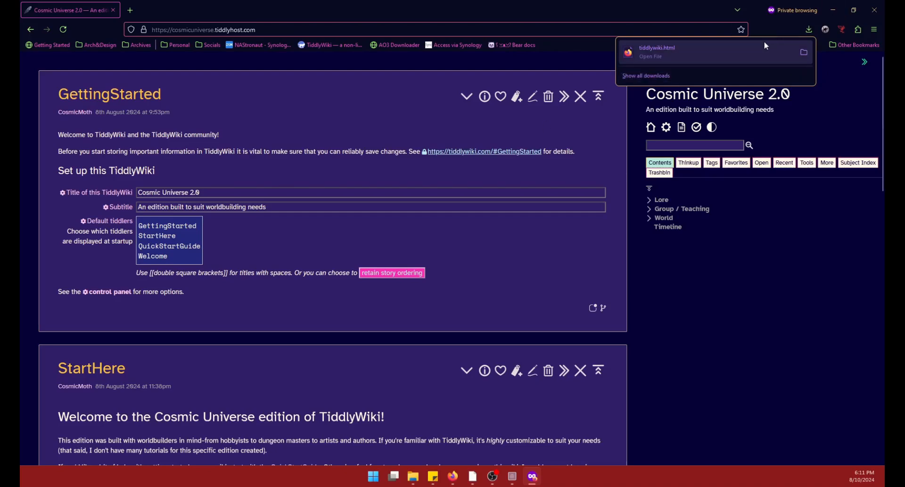
left_click(874, 10)
- Switch to TiddlyDesktop's wiki list, look back at the Tiddlyhost upload form in Firefox, and return to TiddlyDesktop
mouse_move(528, 476)
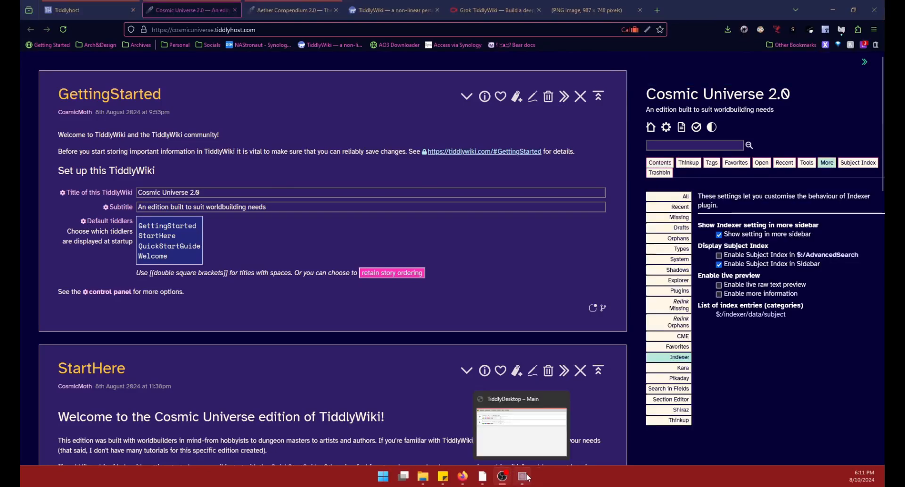
left_click(522, 429)
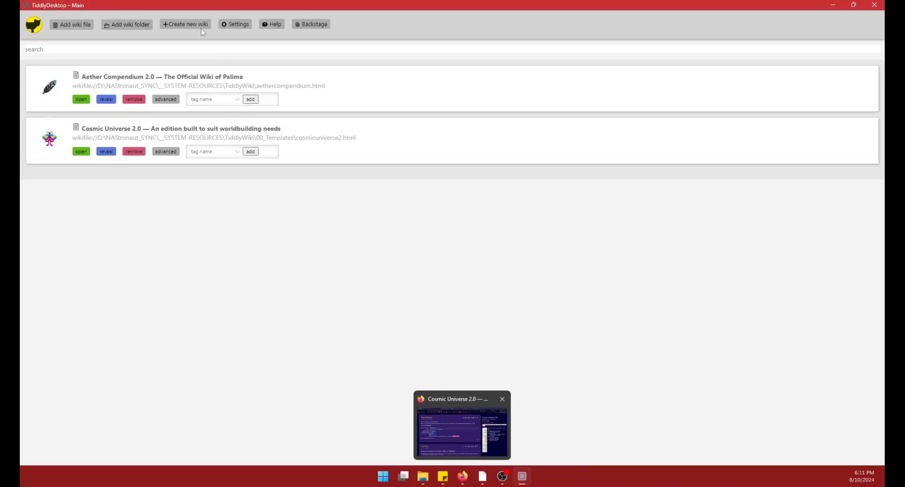
left_click(464, 477)
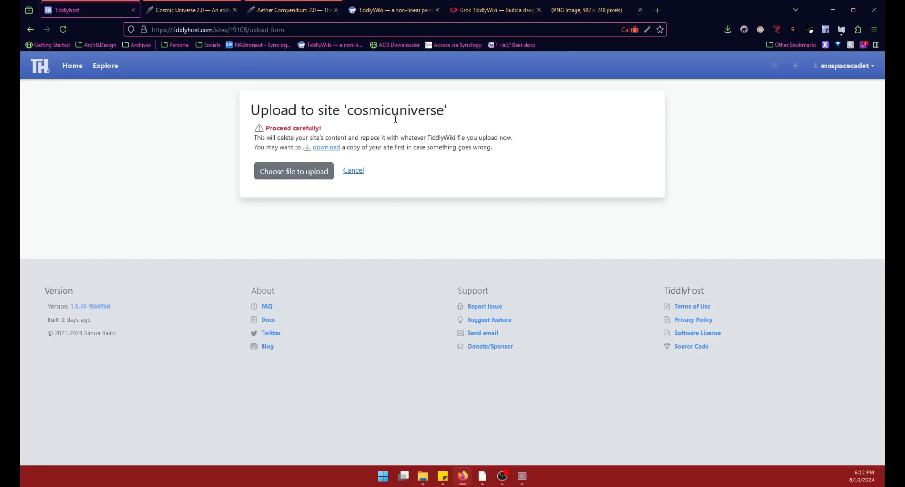
left_click(530, 479)
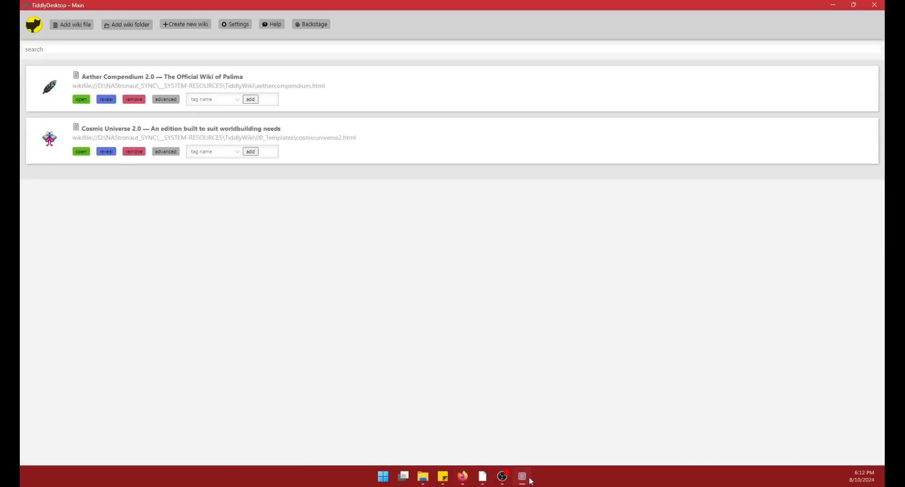
- Browse for the downloaded tiddlywiki.html as a wiki file to add to TiddlyDesktop, and cancel the file selection
left_click(79, 26)
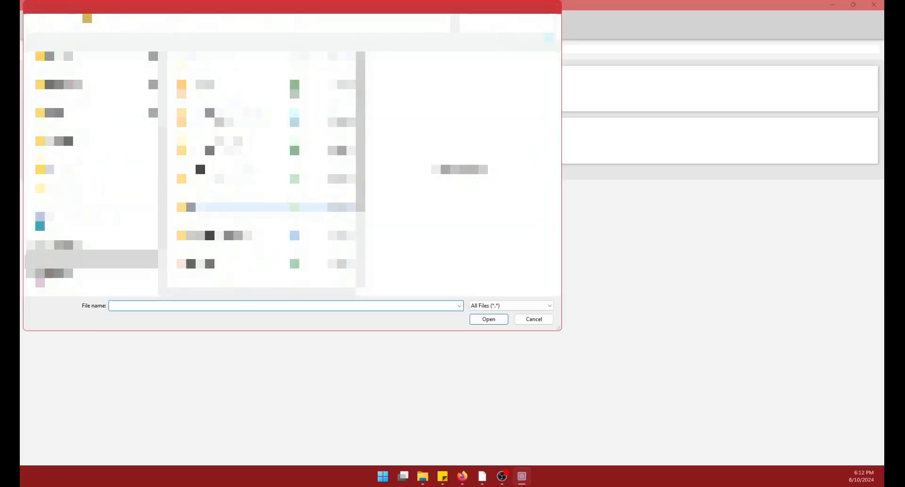
scroll(245, 239, "down", 3)
scroll(246, 255, "up", 4)
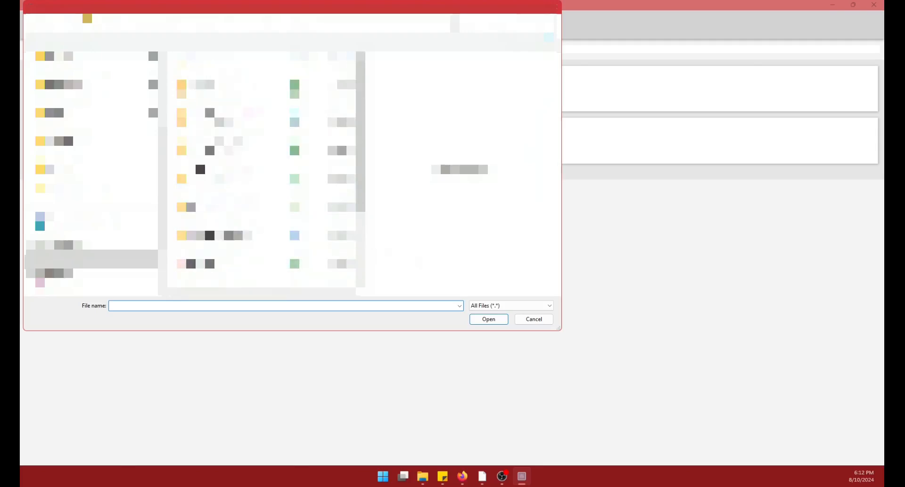
scroll(66, 99, "up", 3)
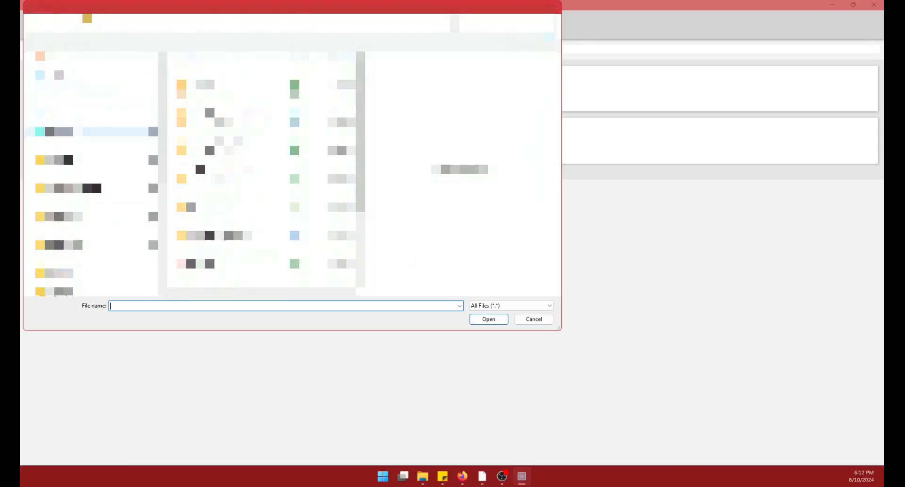
left_click(64, 135)
left_click(226, 81)
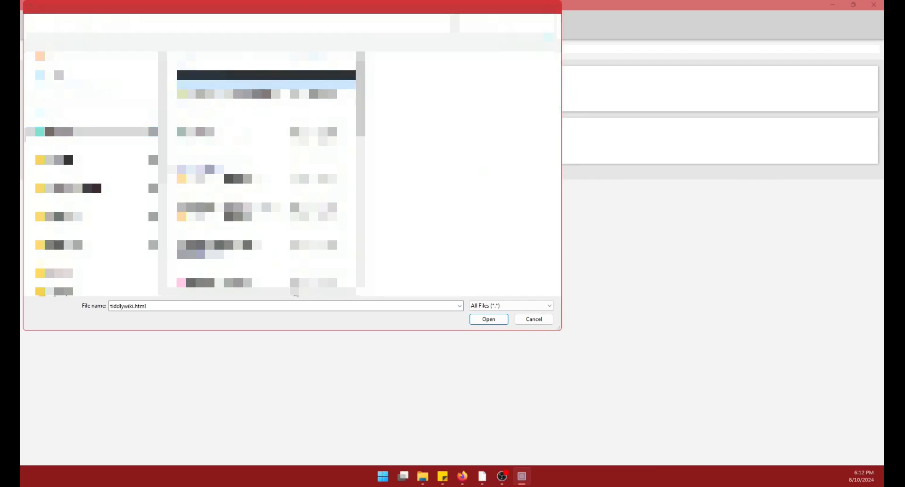
scroll(471, 189, "down", 15)
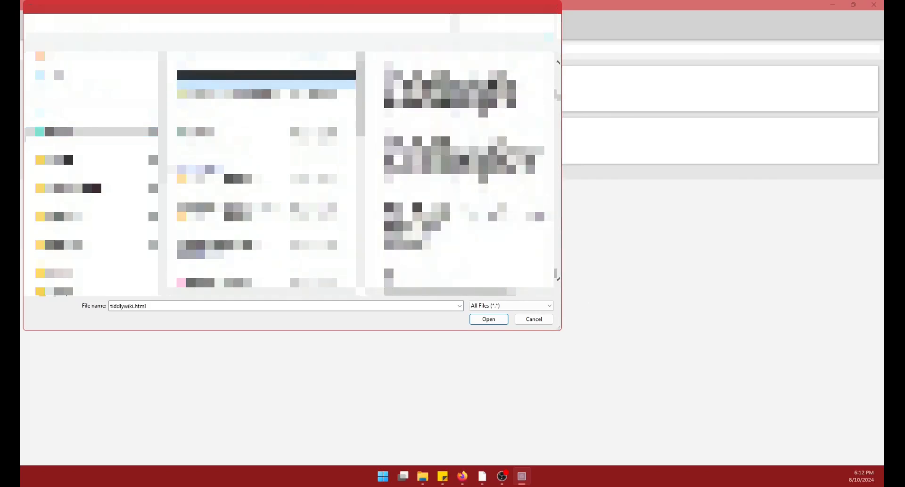
left_click(534, 319)
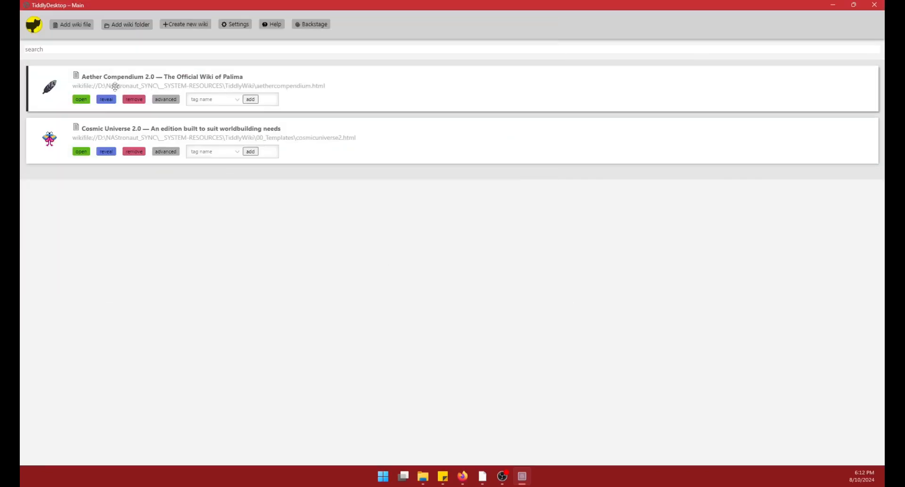
- Open the Cosmic Universe 2.0 wiki from the TiddlyDesktop list and maximize its window
left_click(81, 151)
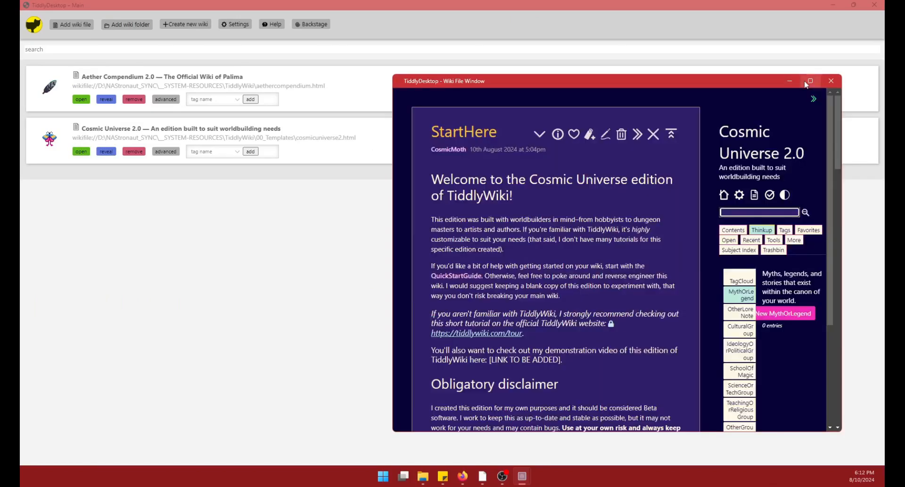
left_click(808, 82)
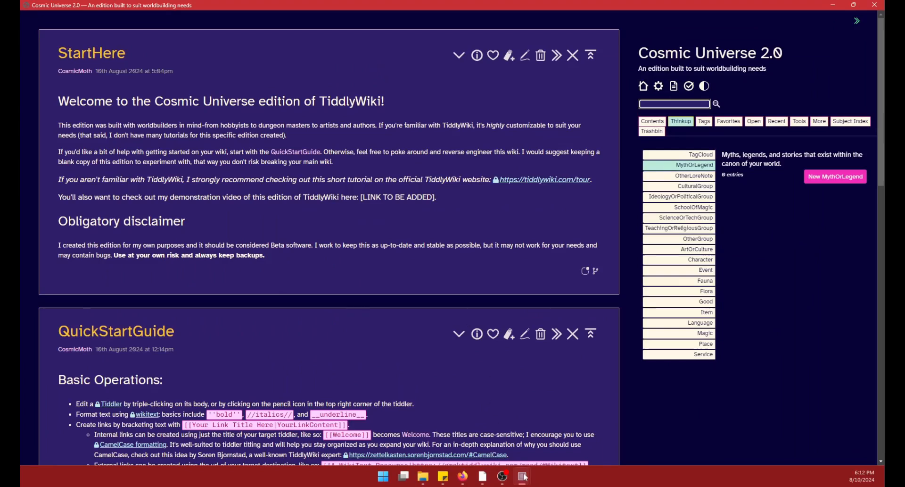
mouse_move(525, 476)
- Highlight the StartHere title, skim the tiddlers open at startup, and highlight the "worldbuilders in mind" phrase in StartHere
left_click_drag(61, 52, 174, 50)
left_click(274, 134)
scroll(368, 234, "down", 15)
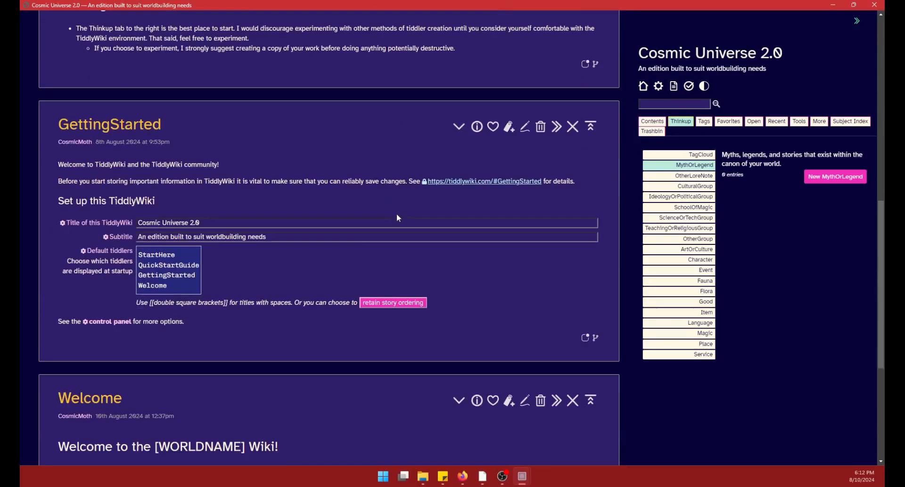
scroll(380, 253, "up", 5)
scroll(329, 293, "up", 10)
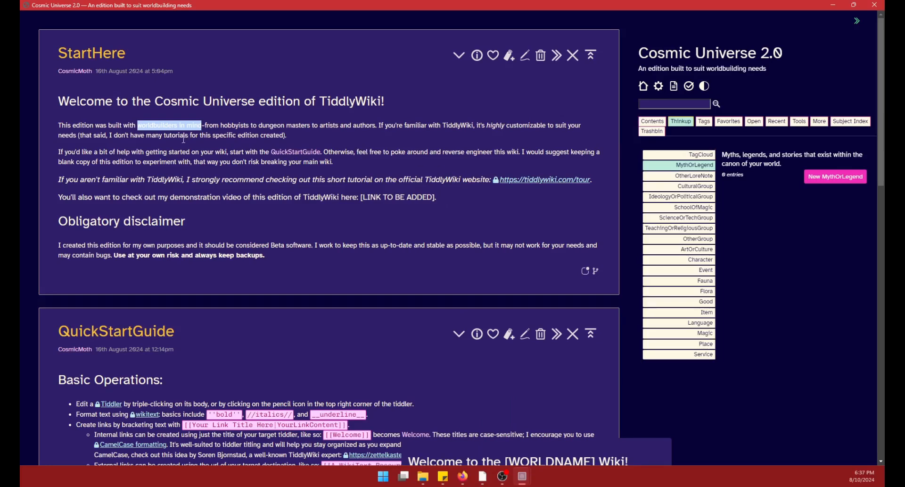
left_click(148, 151)
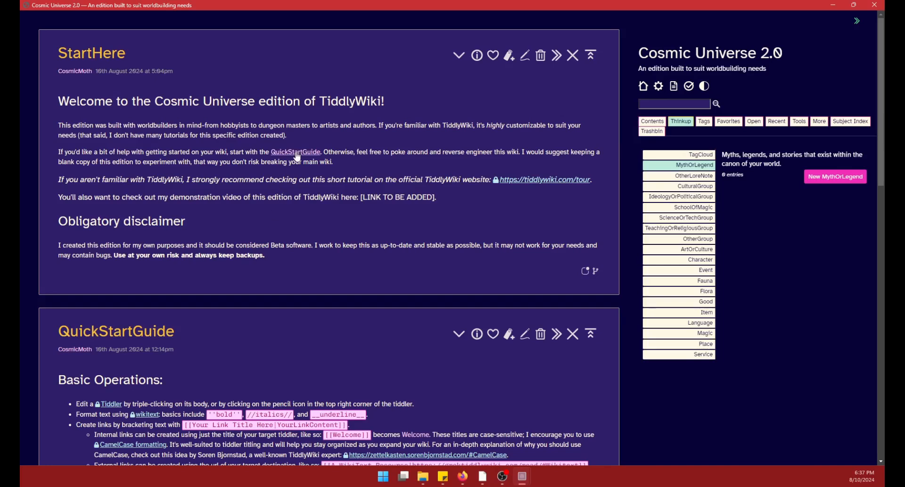
- Preview the QuickStartGuide from its link in StartHere and view the full QuickStartGuide tiddler below it
mouse_move(297, 157)
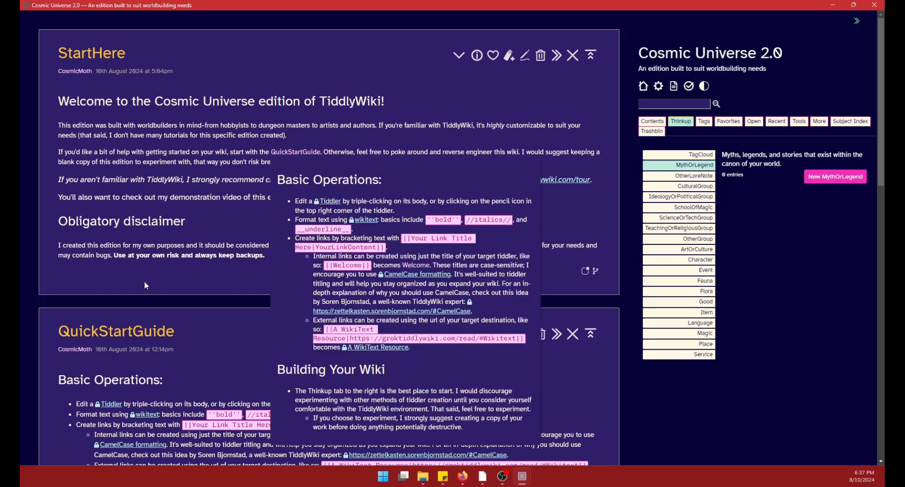
scroll(168, 290, "down", 4)
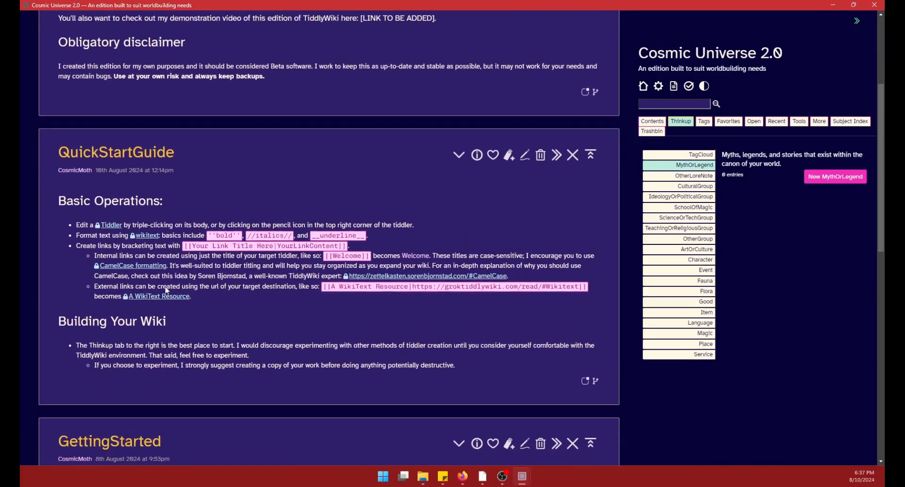
scroll(160, 307, "up", 4)
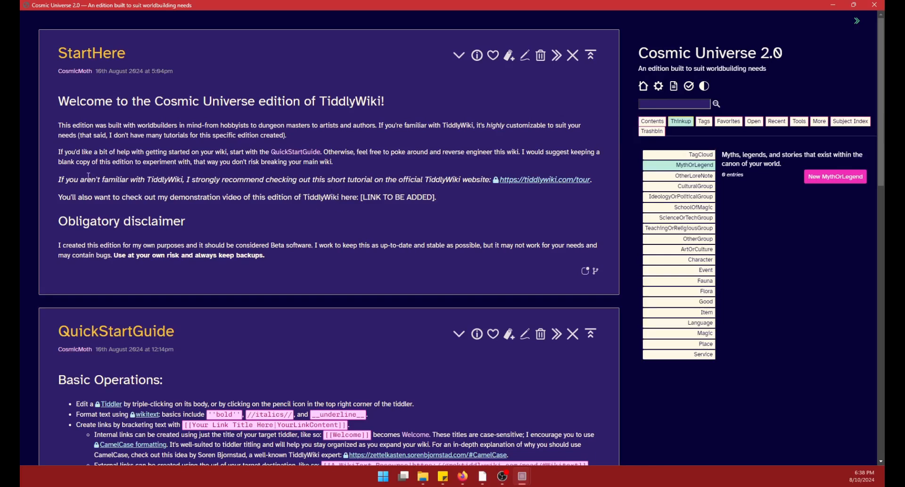
- Highlight the StartHere tutorial recommendation, open the tiddlywiki.com/tour link, and go through the tour up to the Saturn link on Linking tiddlers
left_click_drag(57, 178, 460, 179)
left_click(483, 178)
left_click(520, 183)
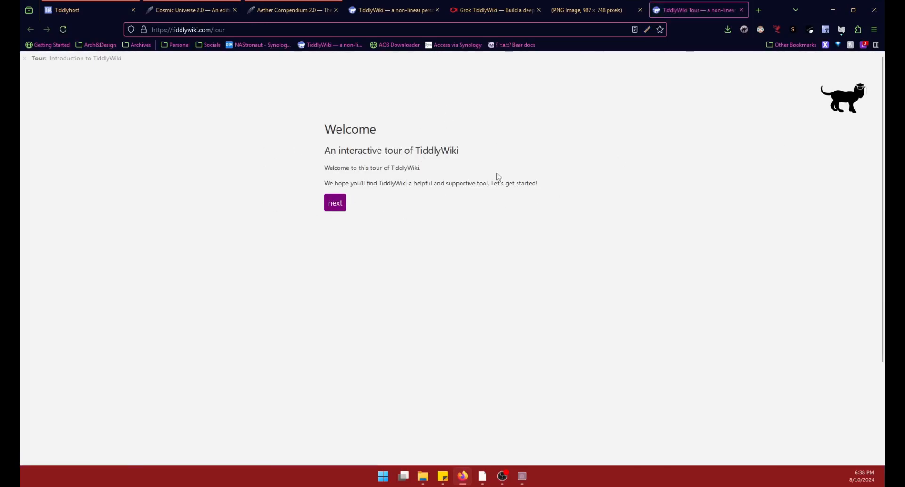
left_click(336, 207)
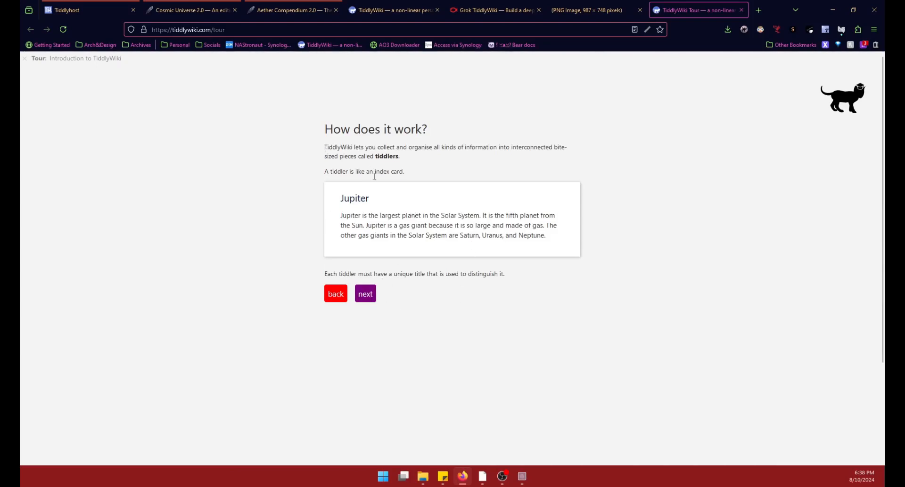
left_click(369, 290)
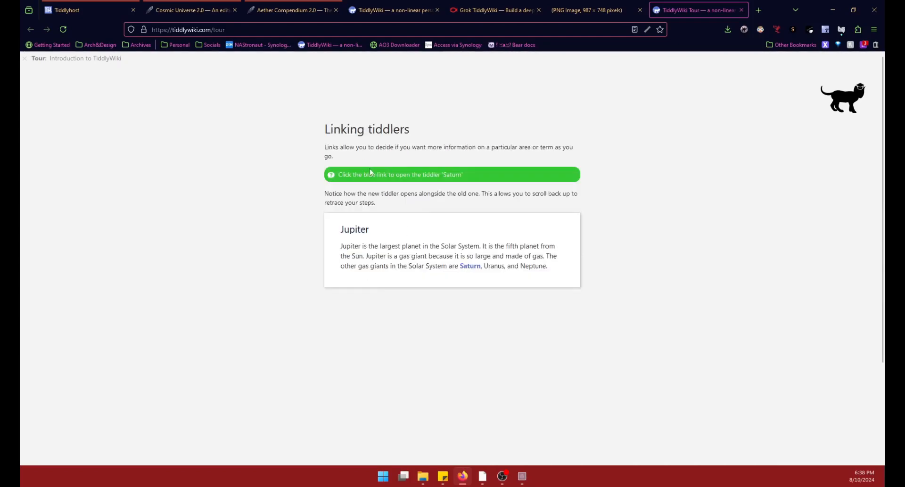
left_click(471, 267)
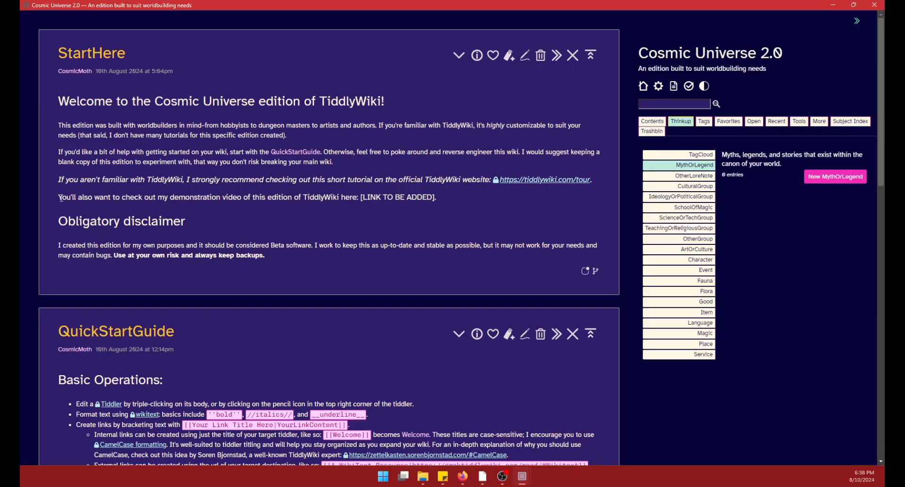
- Highlight the sentence about the demonstration video and its [LINK TO BE ADDED] placeholder in the StartHere tiddler
left_click_drag(60, 197, 359, 197)
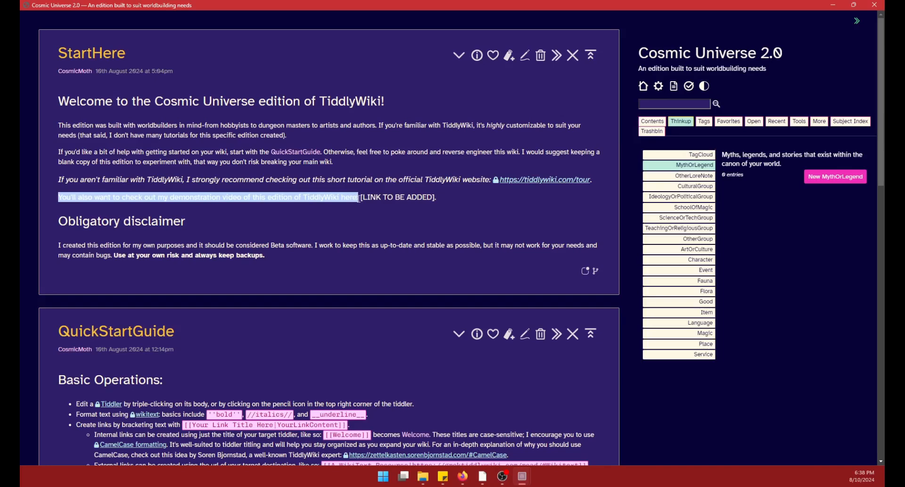
left_click_drag(436, 196, 364, 196)
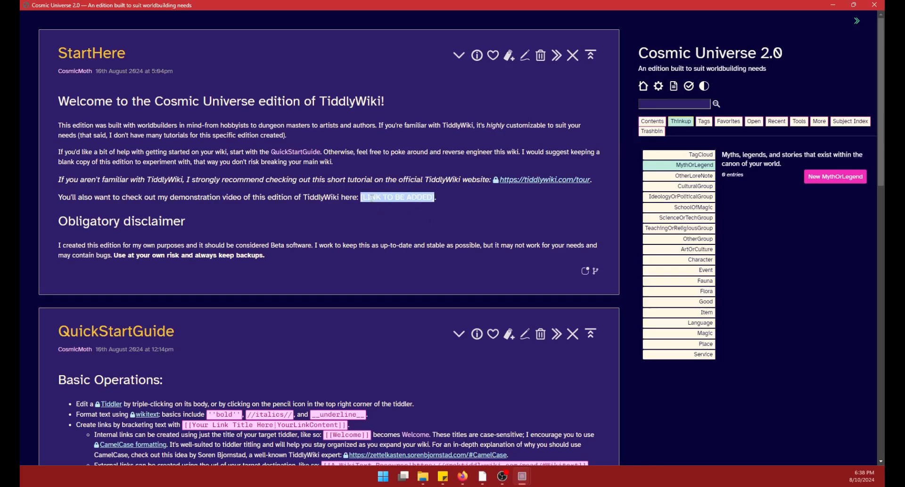
left_click(209, 232)
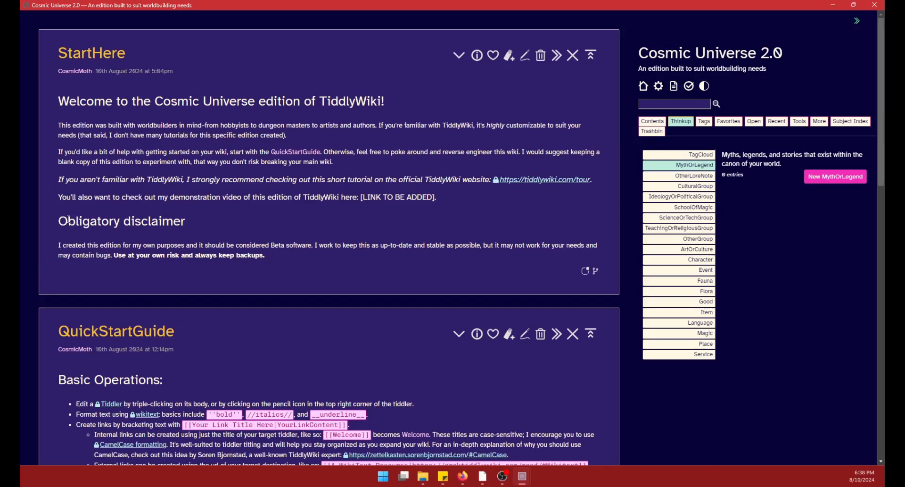
- Highlight the Obligatory disclaimer heading and its remarks about keeping the edition up-to-date and possible problems
left_click_drag(61, 220, 206, 231)
left_click(282, 245)
left_click_drag(315, 244, 481, 245)
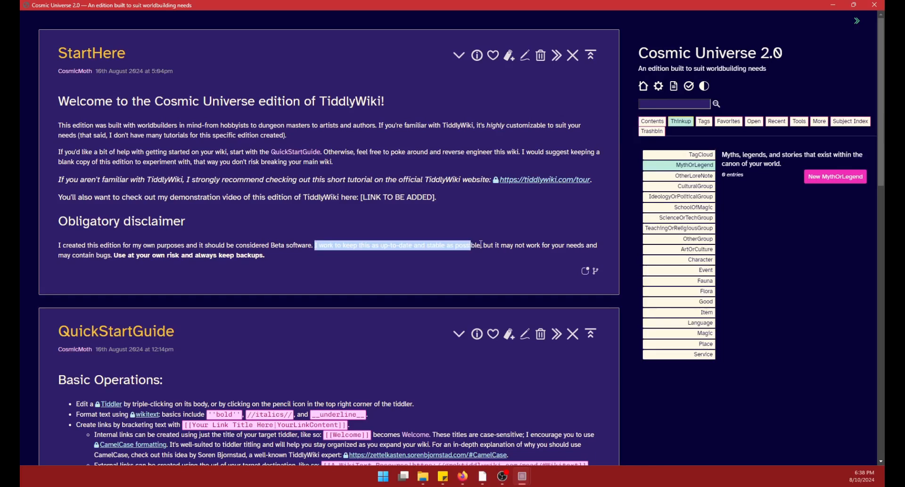
left_click(481, 245)
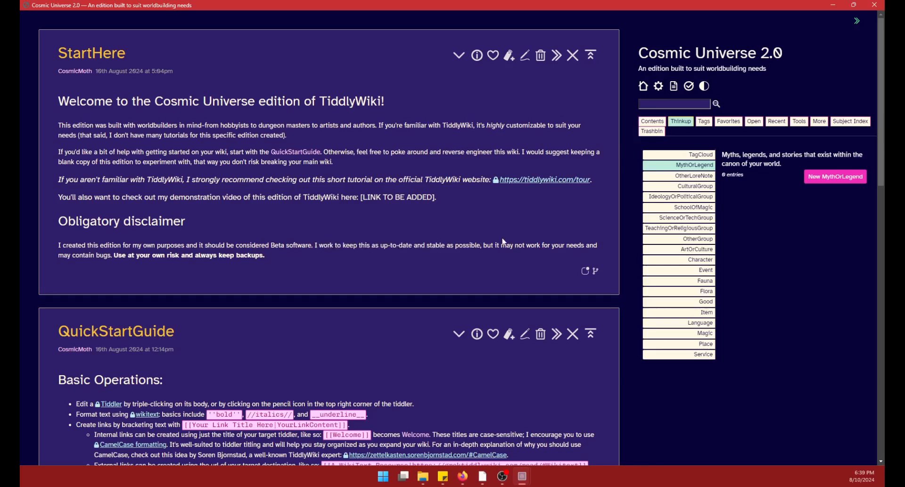
left_click_drag(485, 245, 515, 246)
left_click(536, 245)
- Review the QuickStartGuide tiddler, highlighting the bracketed link syntax example and the Building Your Wiki heading
scroll(323, 275, "down", 4)
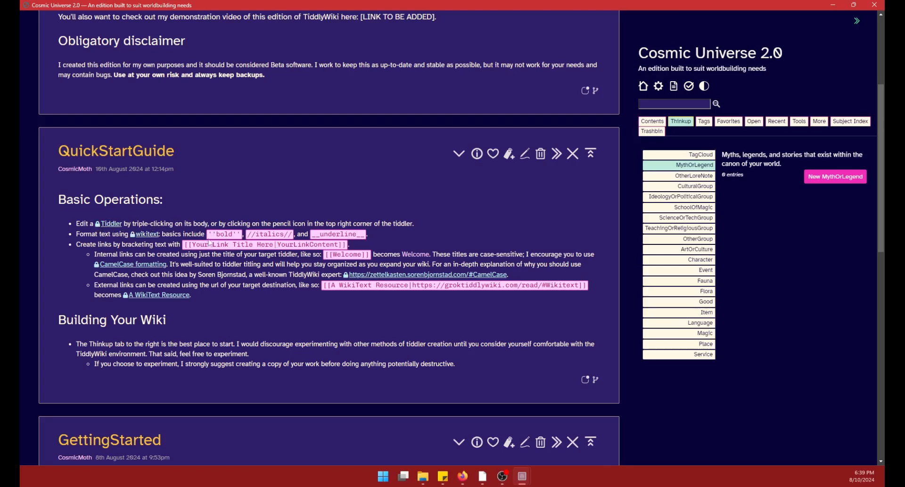
left_click_drag(185, 244, 349, 245)
left_click(311, 256)
scroll(90, 364, "down", 1)
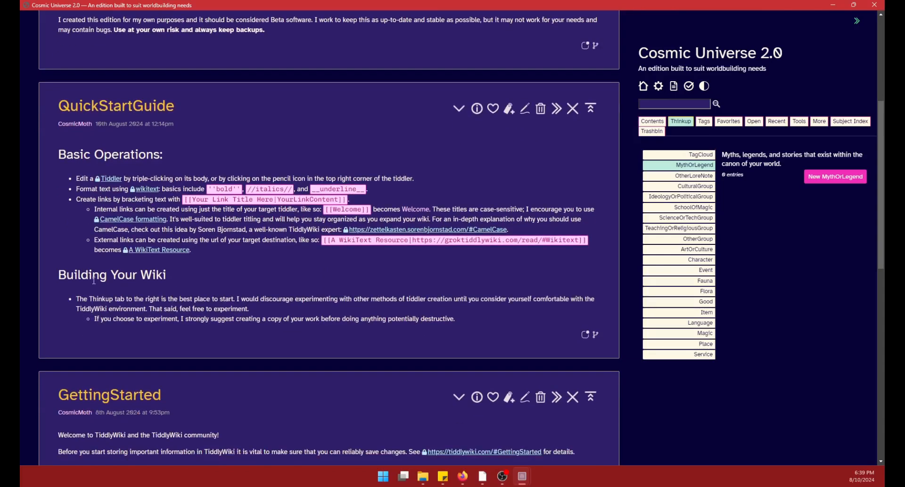
triple_click(67, 278)
left_click(222, 308)
- View the GettingStarted and Welcome tiddlers, highlighting the GettingStarted title and the wiki's main title, Cosmic Universe 2.0
scroll(316, 311, "down", 4)
scroll(315, 308, "down", 4)
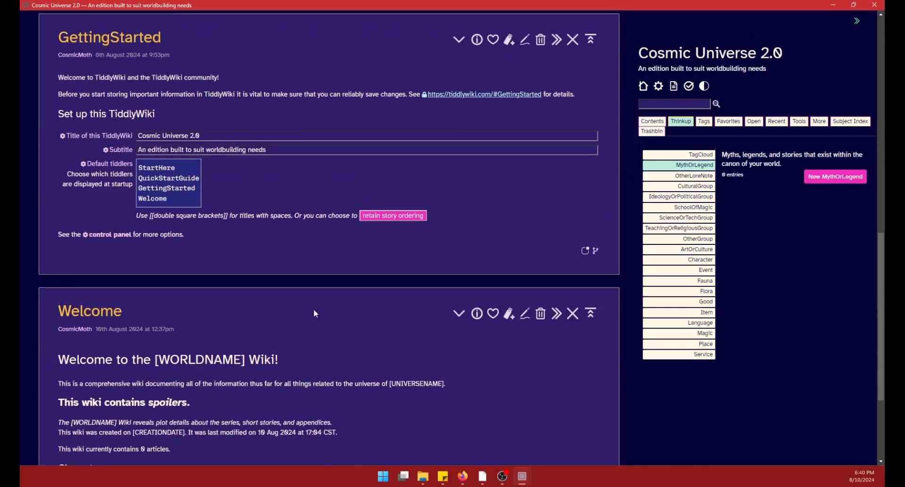
scroll(306, 283, "up", 1)
scroll(302, 272, "up", 1)
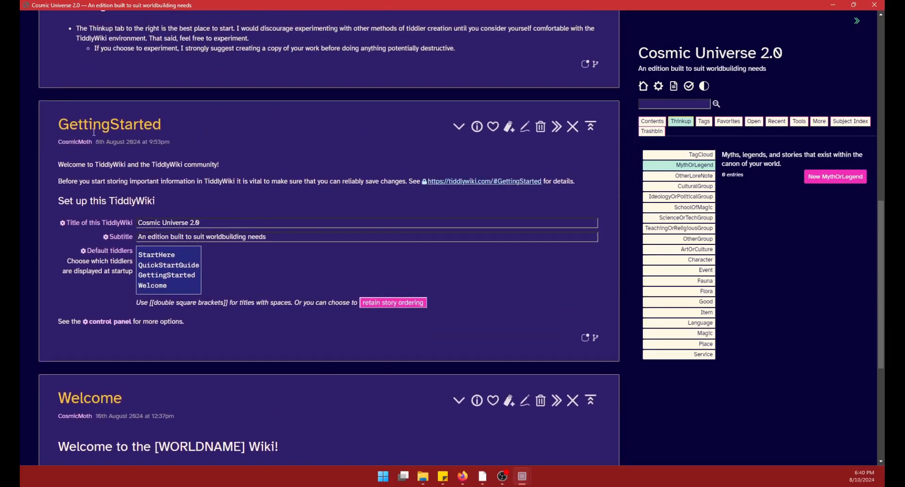
left_click_drag(162, 123, 63, 126)
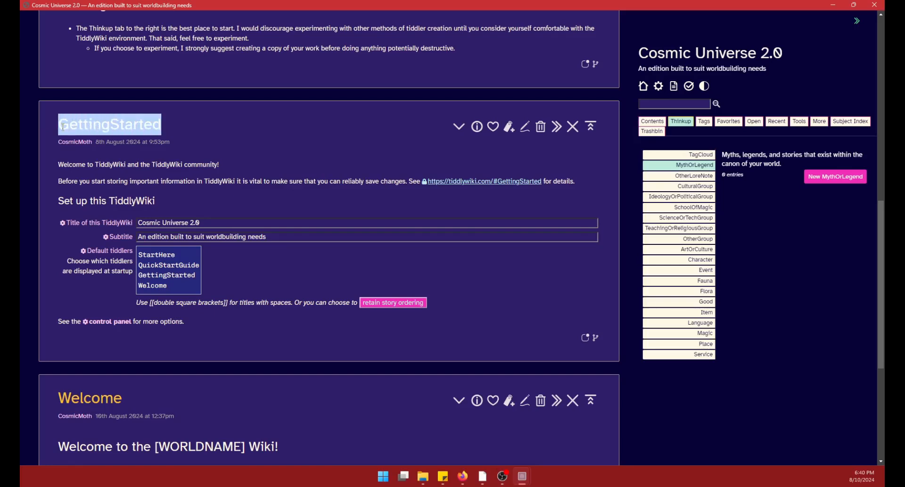
left_click(80, 124)
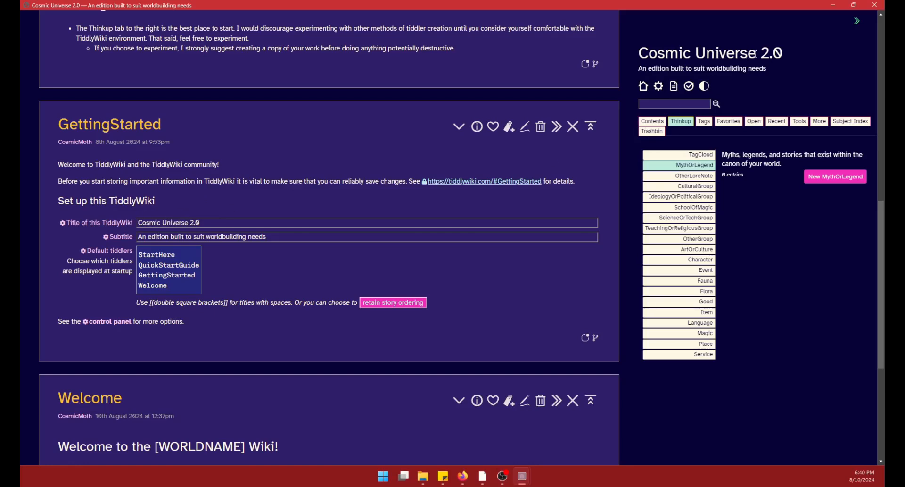
left_click_drag(793, 61, 639, 63)
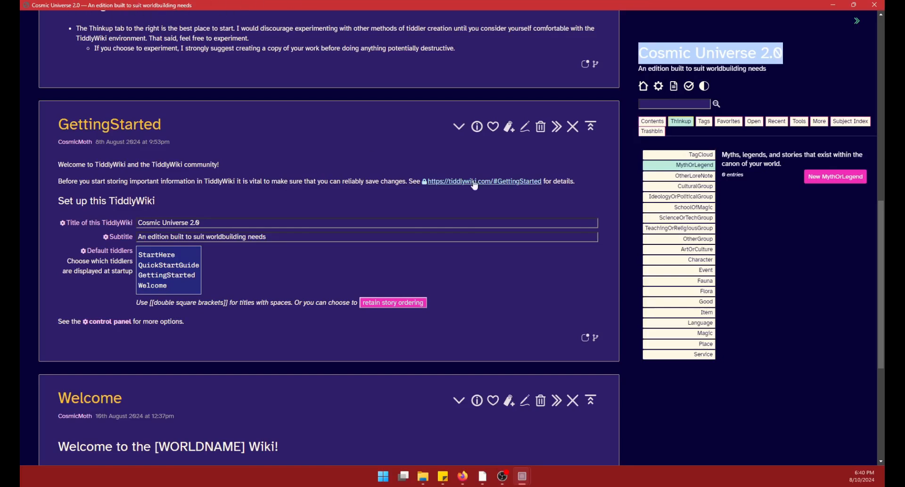
- Check the online Cosmic Universe 2.0 wiki in Firefox and return to its TiddlyDesktop window
left_click(464, 476)
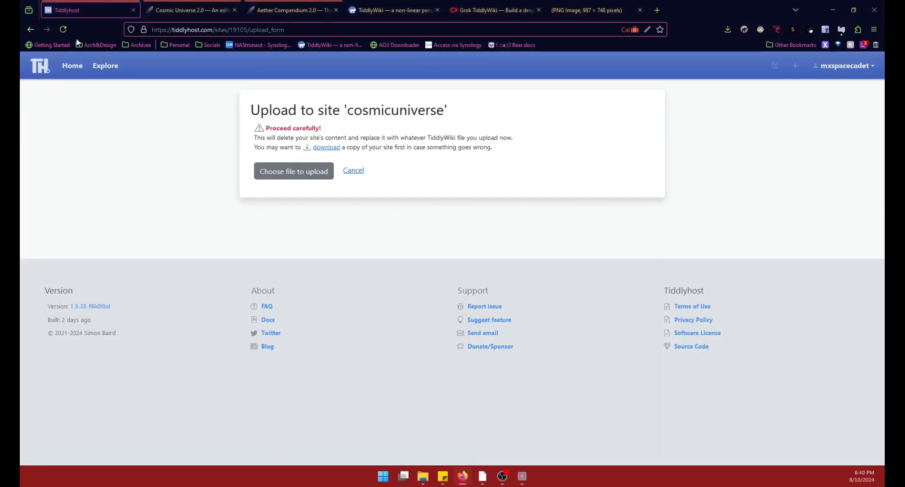
left_click(166, 11)
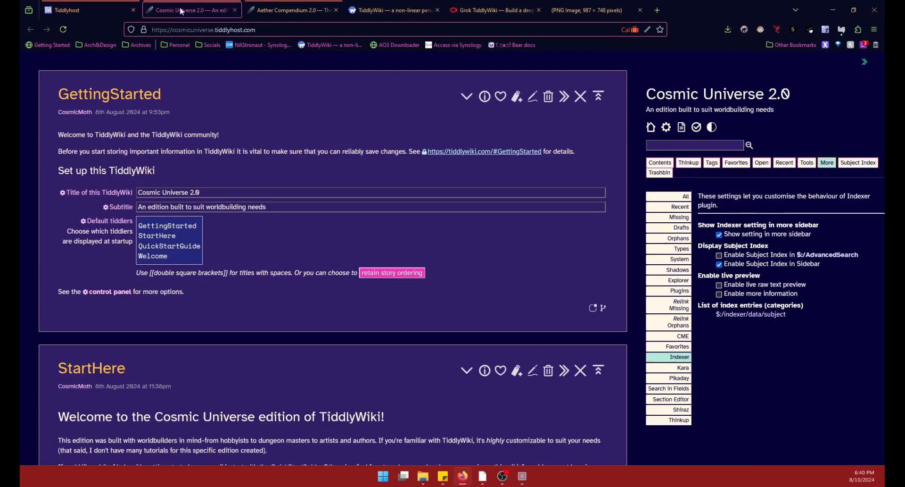
mouse_move(524, 482)
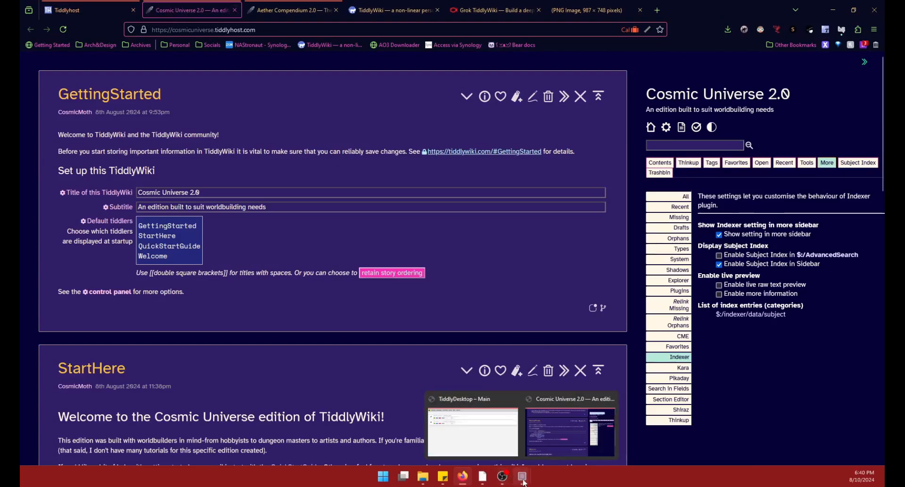
left_click(558, 421)
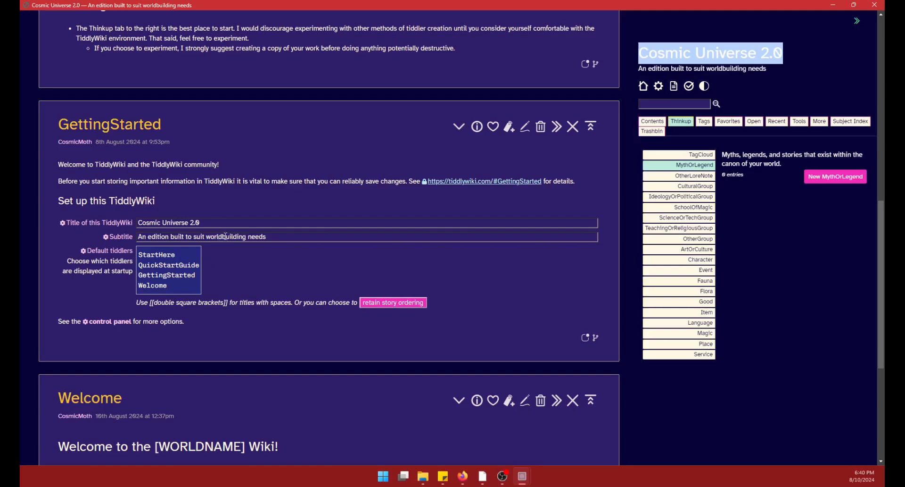
- Examine the wiki title, subtitle and default tiddlers settings in the GettingStarted tiddler
left_click(291, 222)
left_click(294, 234)
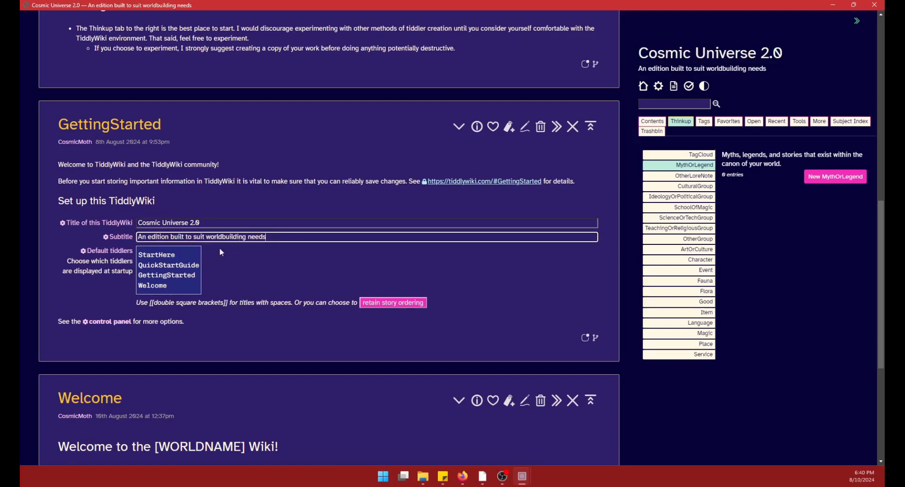
left_click(178, 288)
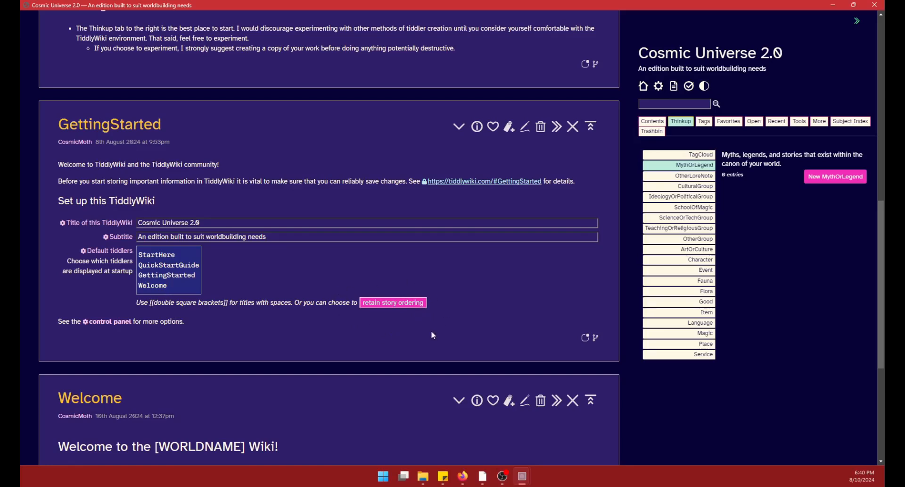
scroll(315, 259, "down", 3)
scroll(315, 264, "up", 2)
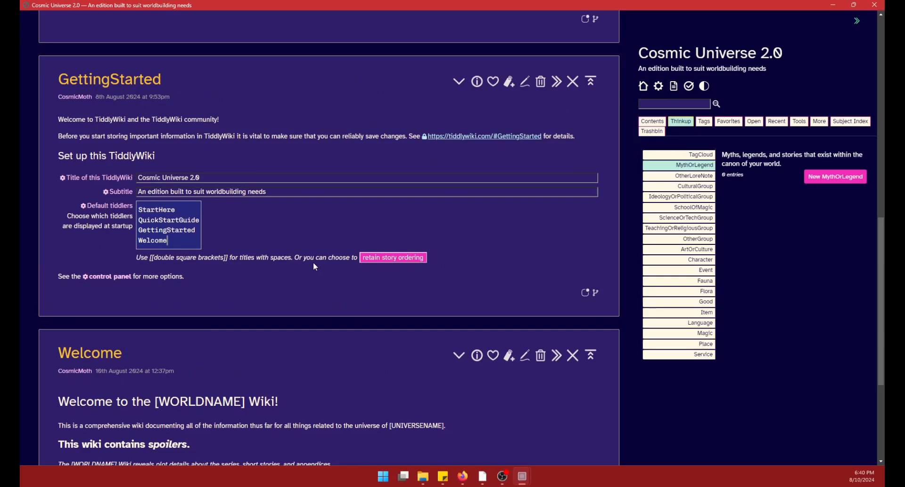
- Highlight the Welcome tiddler's title and review its placeholder content
scroll(321, 260, "down", 4)
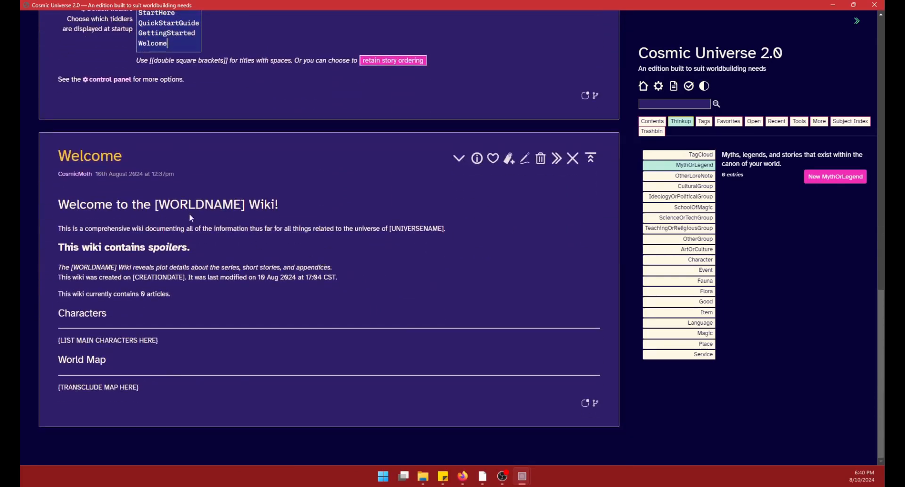
left_click_drag(59, 160, 123, 156)
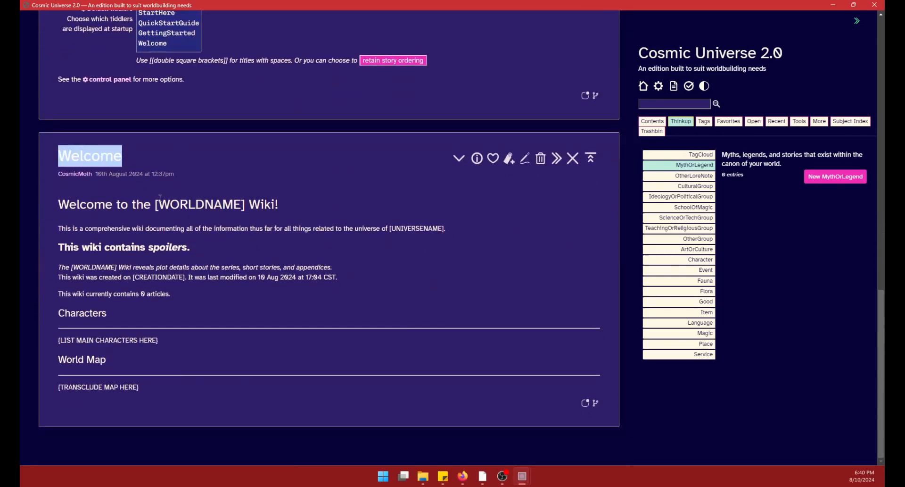
left_click(115, 158)
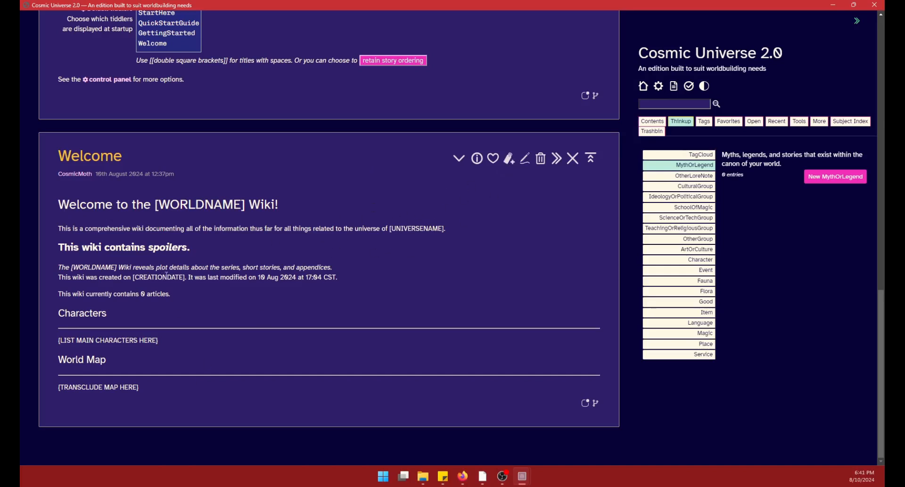
- Open the Welcome tiddler for editing and highlight the count filter code in the article count sentence
left_click(525, 158)
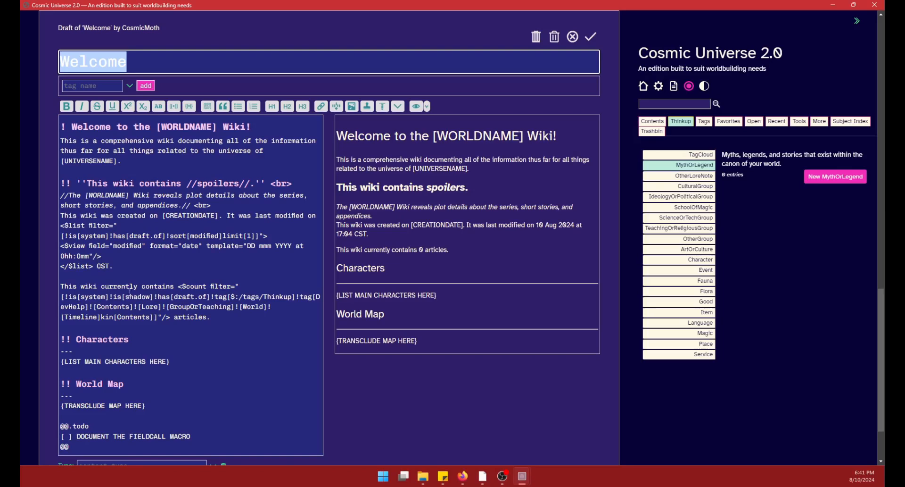
left_click_drag(179, 282, 171, 317)
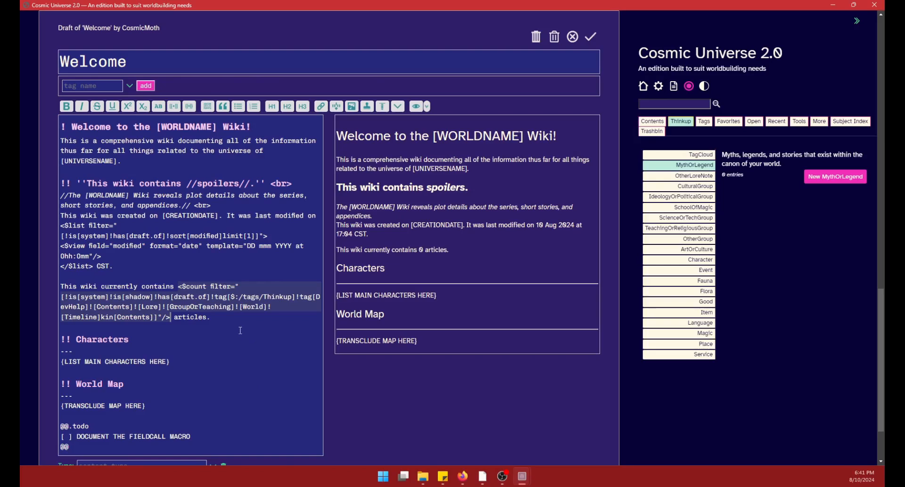
left_click(226, 321)
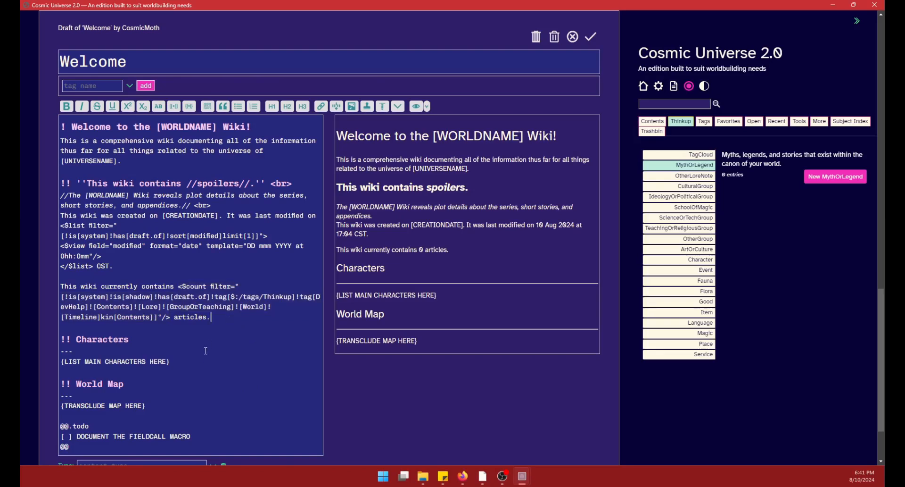
- Point out the main characters, world map and [UNIVERSENAME] placeholders in the Welcome draft, and leave editing without saving
left_click(192, 361)
left_click_drag(189, 363, 54, 368)
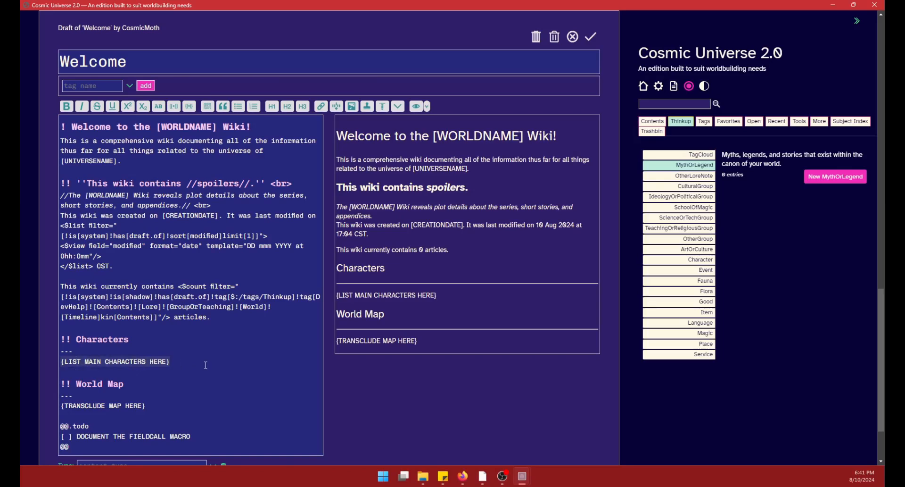
left_click(170, 409)
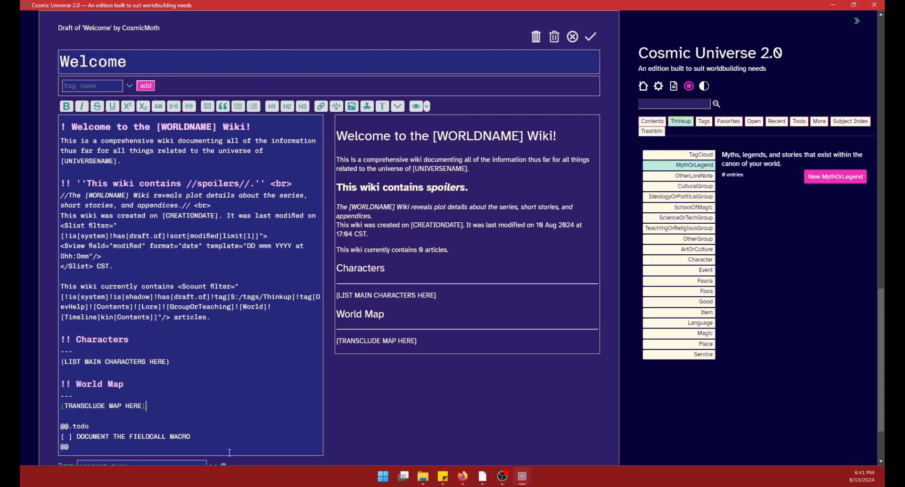
left_click(223, 442)
left_click(134, 337)
scroll(114, 264, "up", 1)
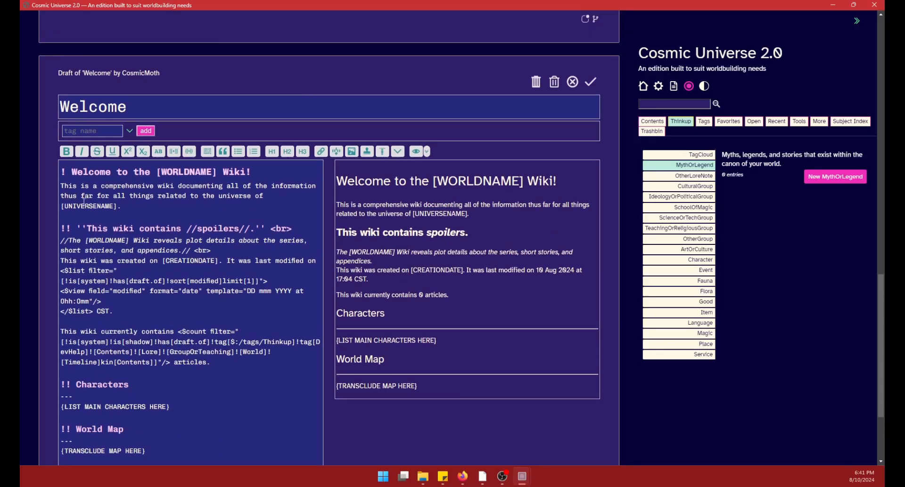
left_click_drag(115, 206, 60, 207)
left_click(126, 205)
left_click(573, 82)
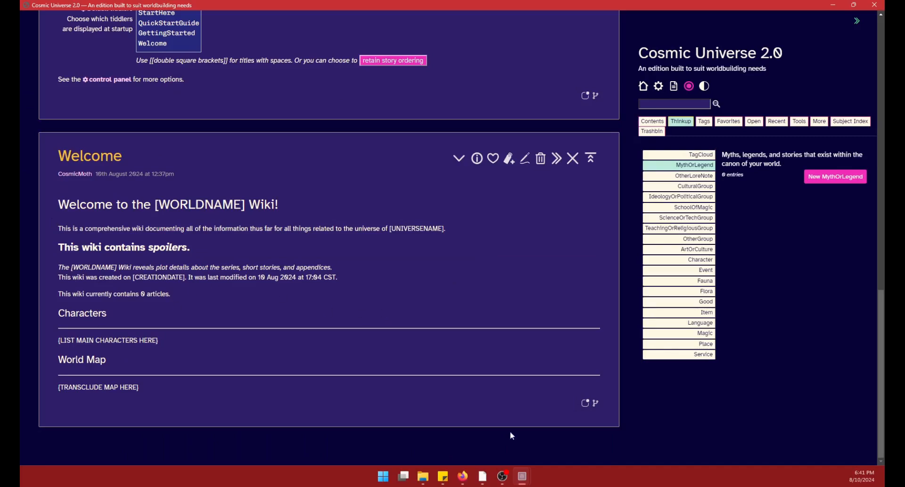
- Save the Cosmic Universe 2.0 wiki and close its window
scroll(393, 370, "up", 20)
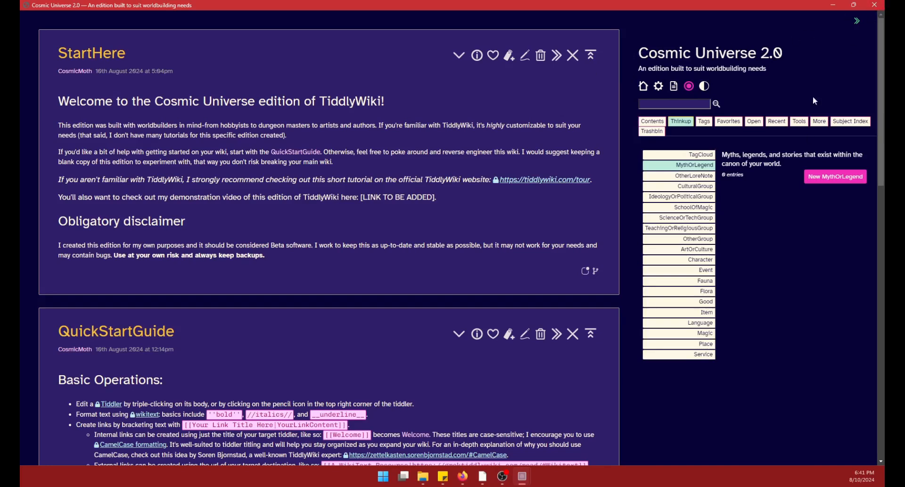
left_click(689, 86)
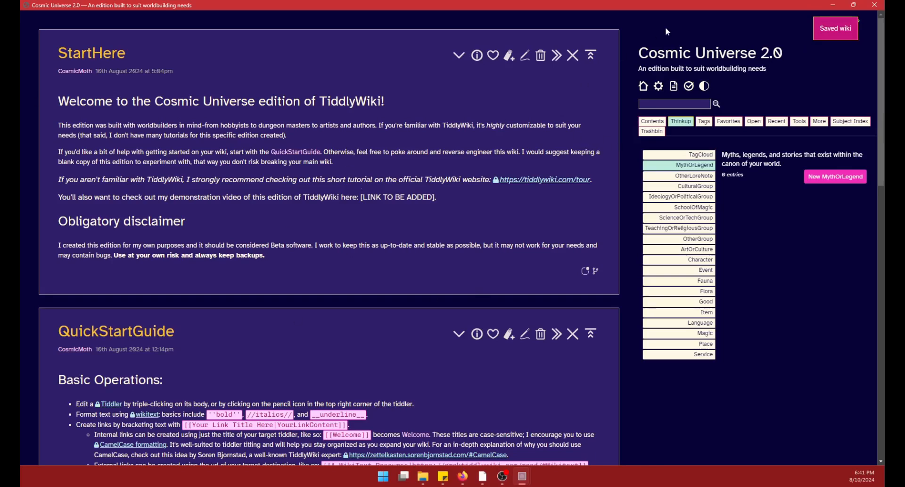
left_click(875, 5)
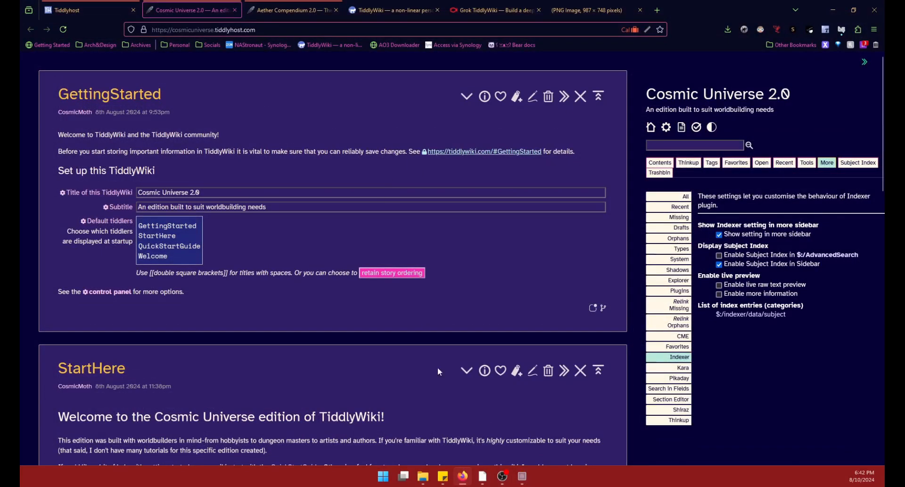
- Add the tag "edition" to the Cosmic Universe 2.0 wiki in TiddlyDesktop's wiki list
mouse_move(522, 476)
left_click(499, 425)
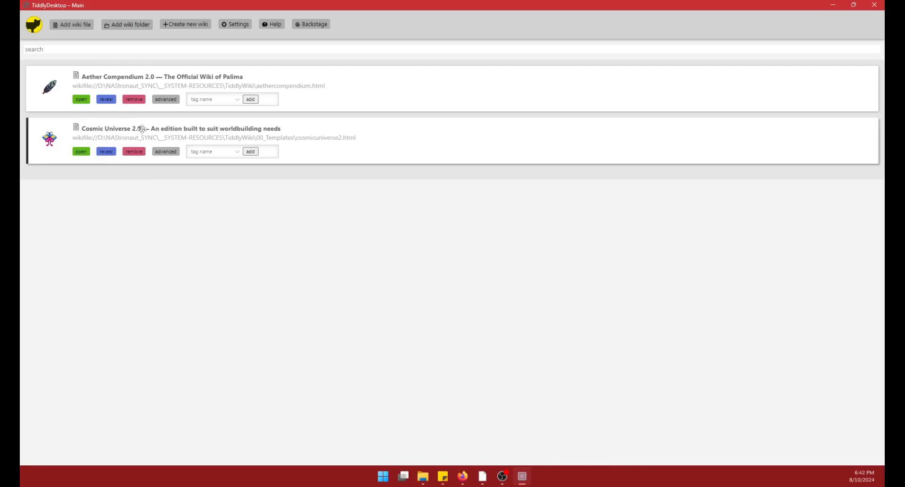
left_click(213, 151)
type("ecition")
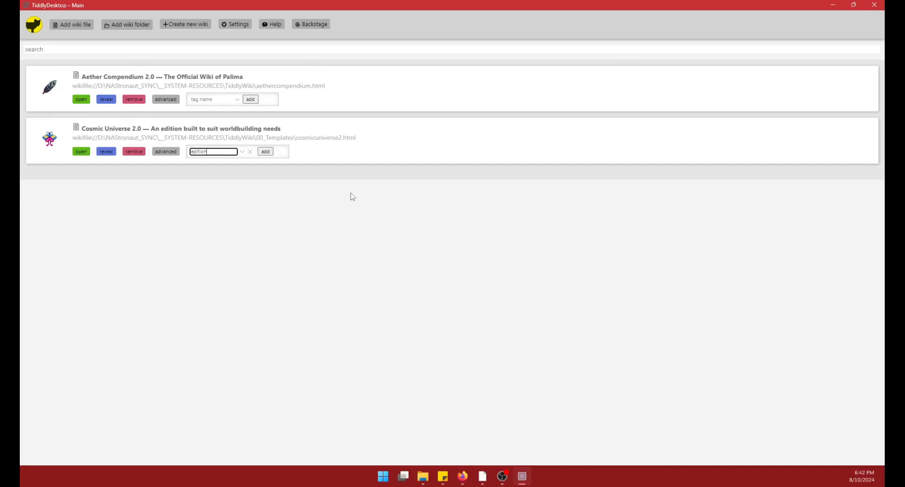
key("Return")
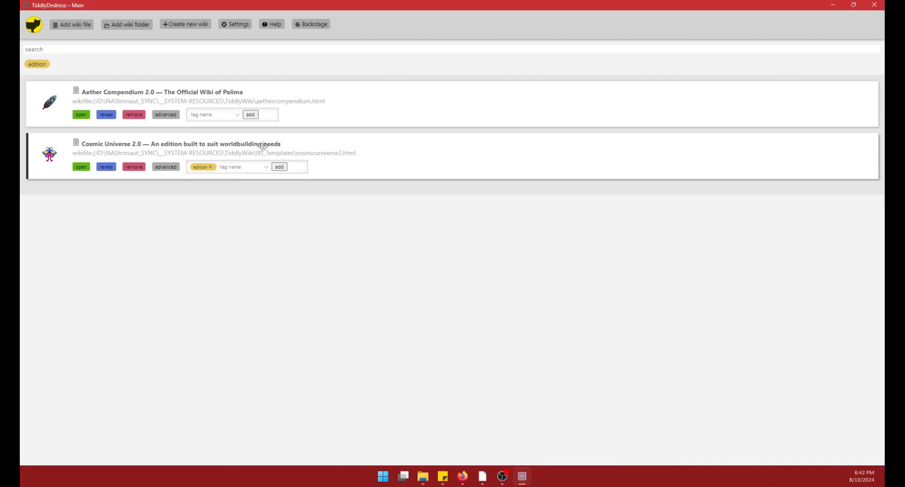
- Clone the existing Cosmic Universe 2.0 wiki into a new file named rift.html in the TiddlyWiki folder
left_click(187, 25)
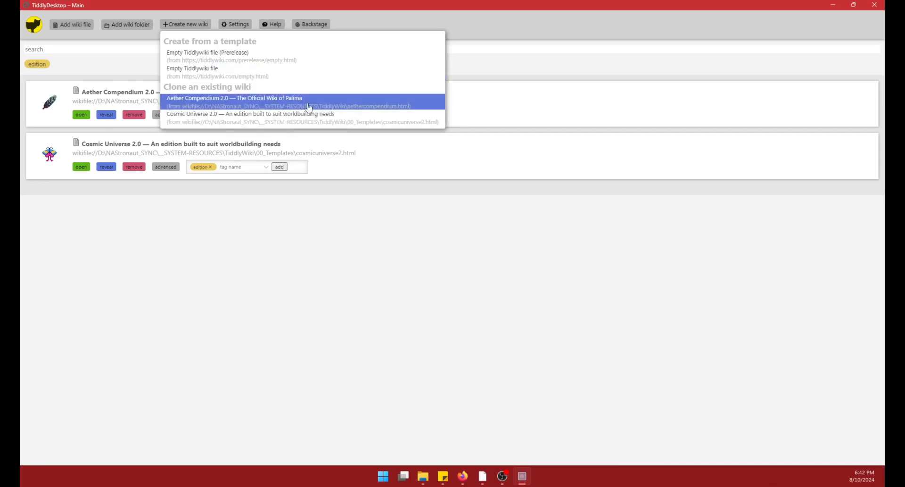
left_click(278, 124)
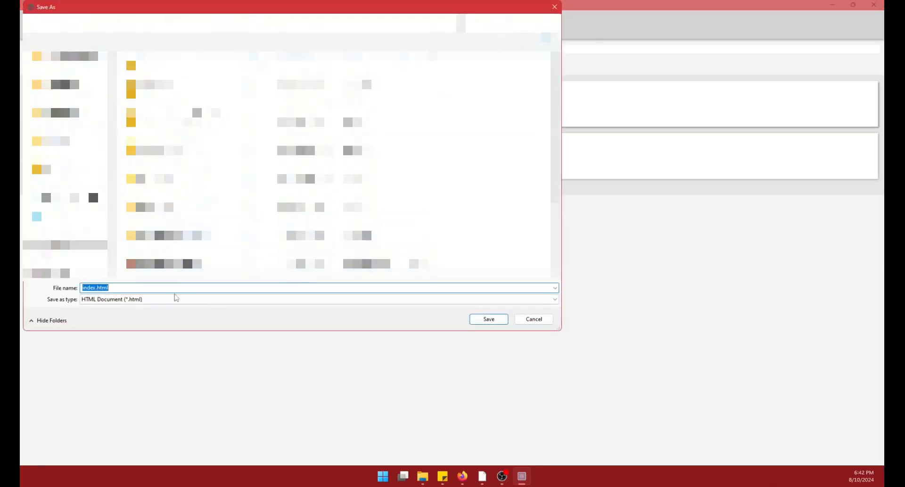
scroll(278, 222, "down", 3)
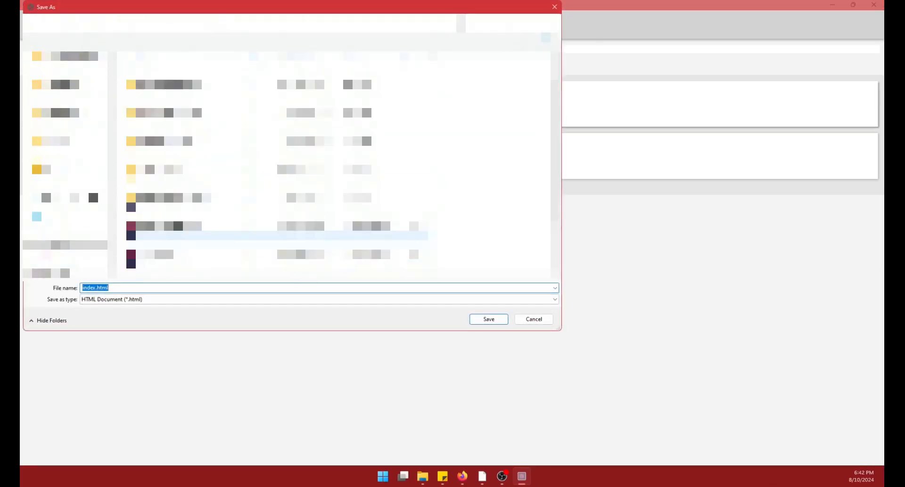
scroll(283, 197, "up", 3)
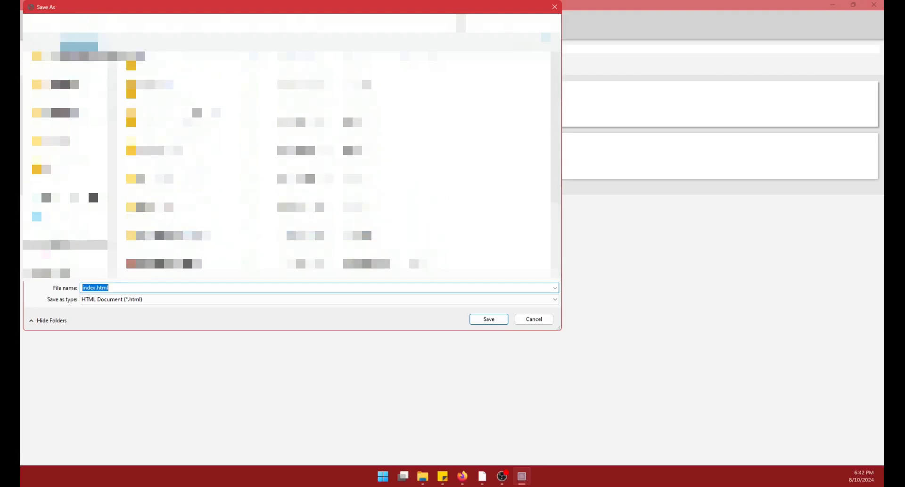
left_click(86, 41)
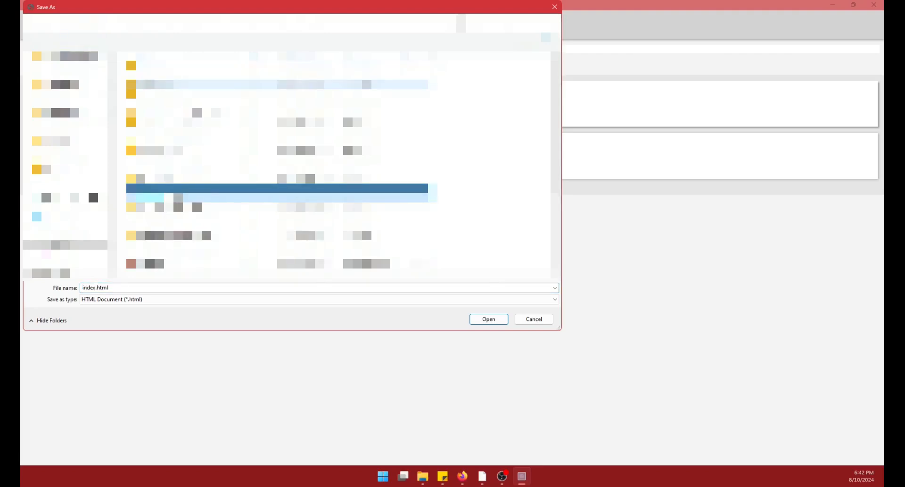
key("Return")
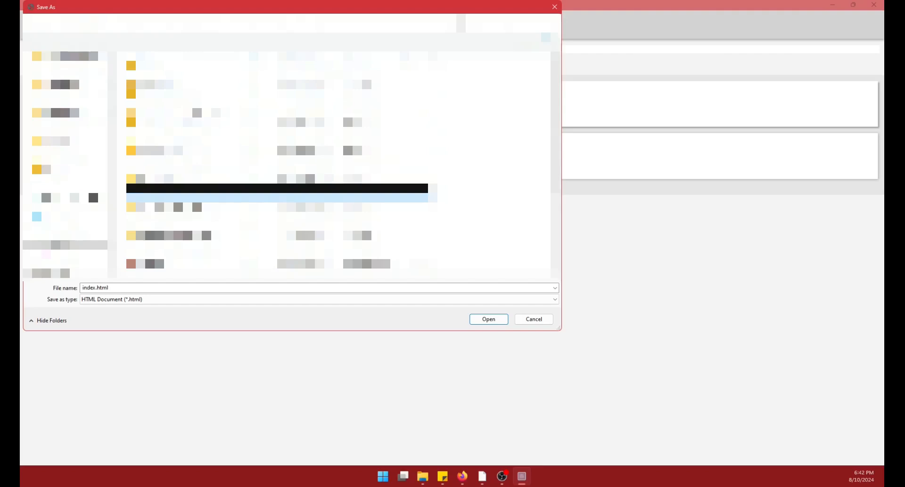
key("Delete")
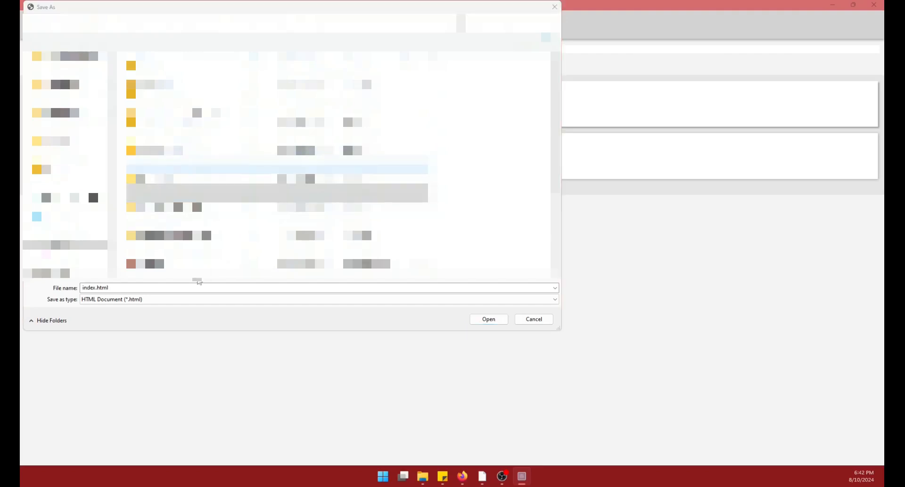
left_click(130, 287)
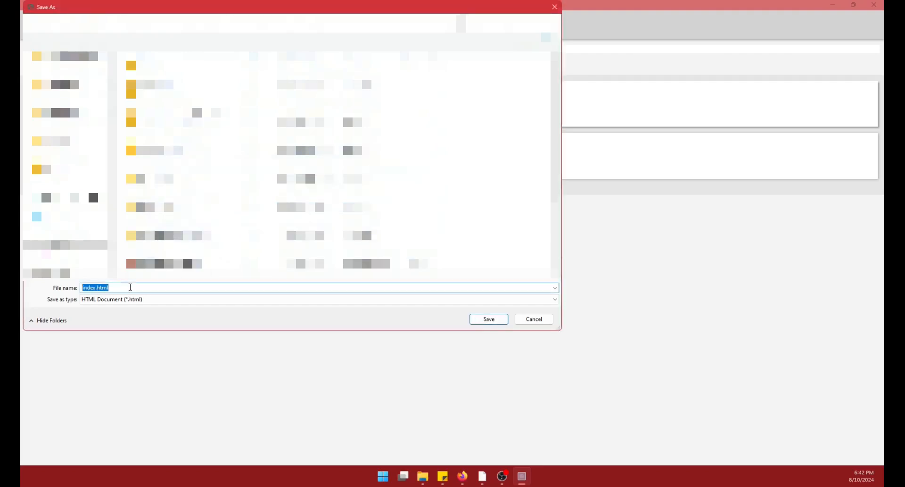
type("rift.htm")
key("Return")
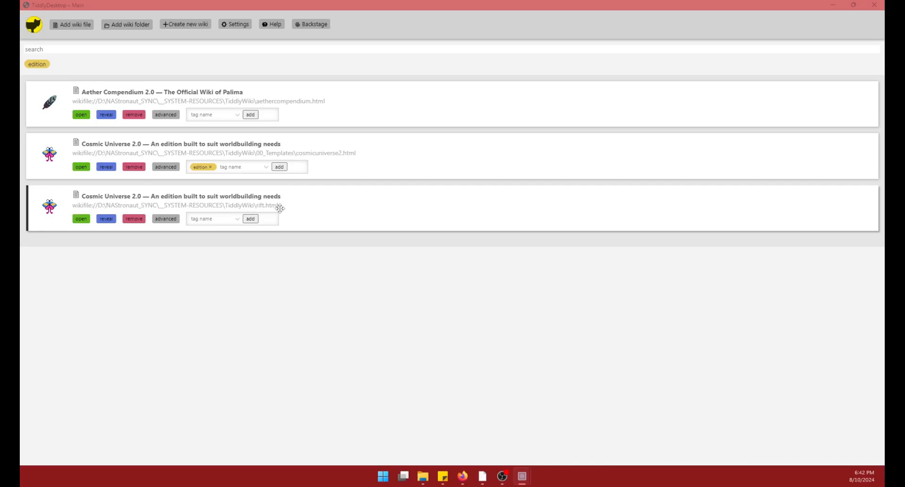
- Open the cloned rift.html wiki in a maximized window and look through its StartHere and QuickStartGuide tiddlers
left_click_drag(20, 118, 482, 59)
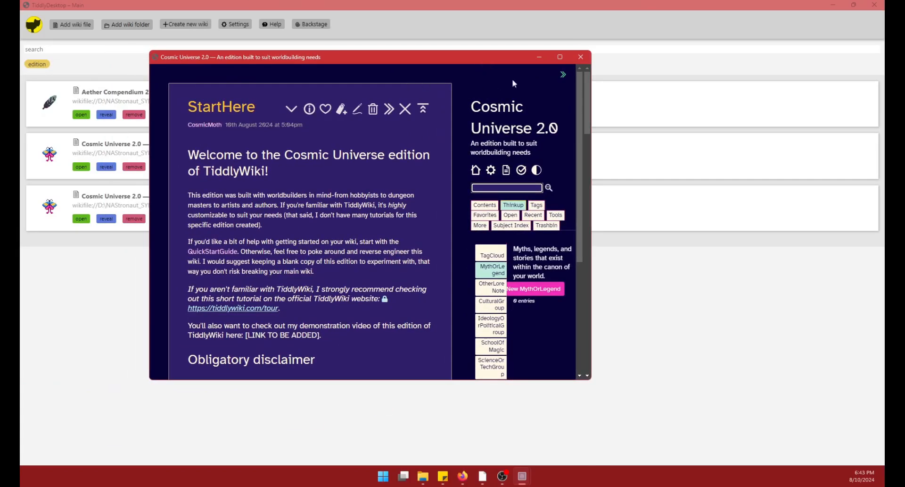
left_click(564, 59)
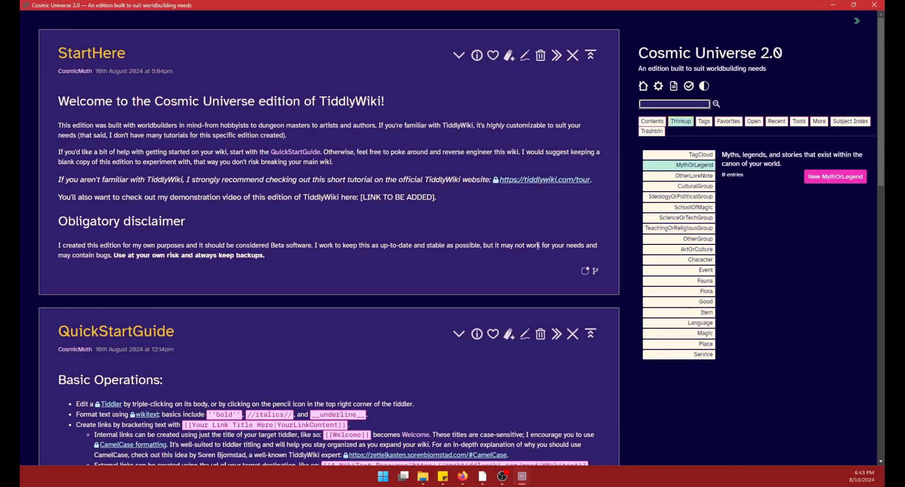
scroll(384, 197, "down", 8)
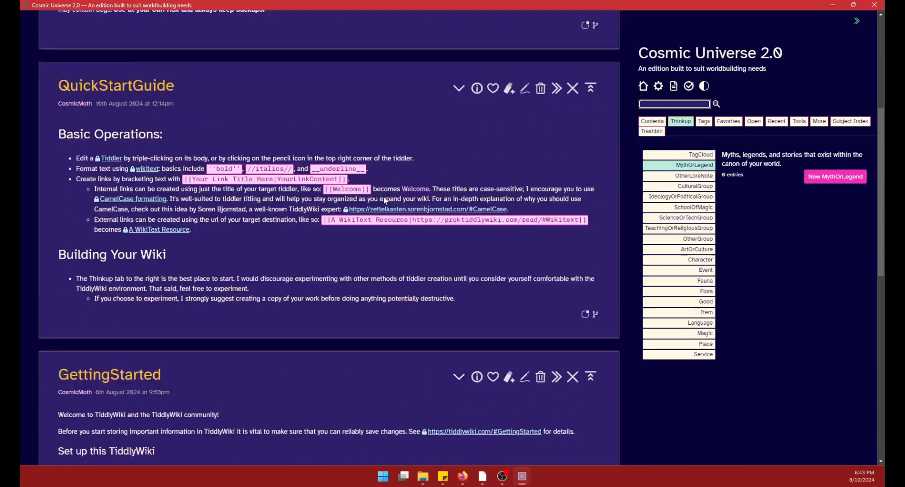
- Set the wiki's title to "Rift" and its subtitle to "A Wiki for the Riftverse" in the GettingStarted tiddler
scroll(383, 196, "down", 4)
left_click(210, 86)
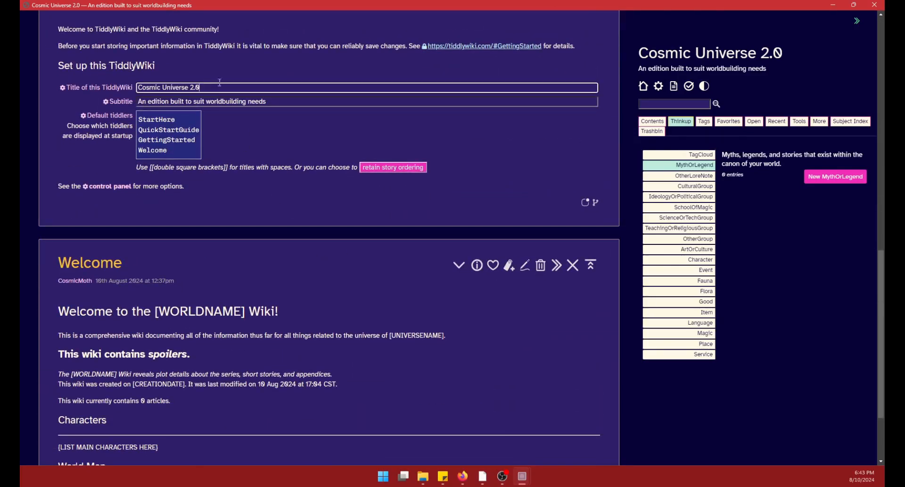
key("ctrl+shift+Left")
key("ctrl+shift+Left")
key("ctrl+shift+Left")
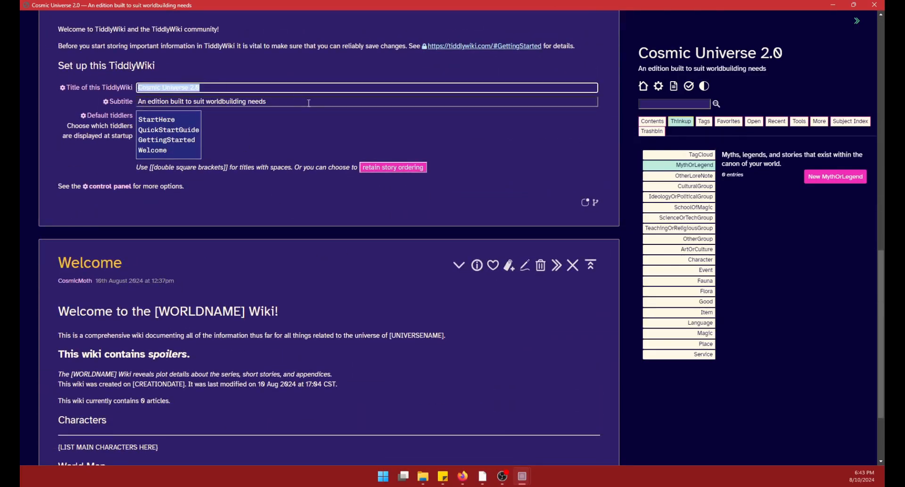
type("Rift")
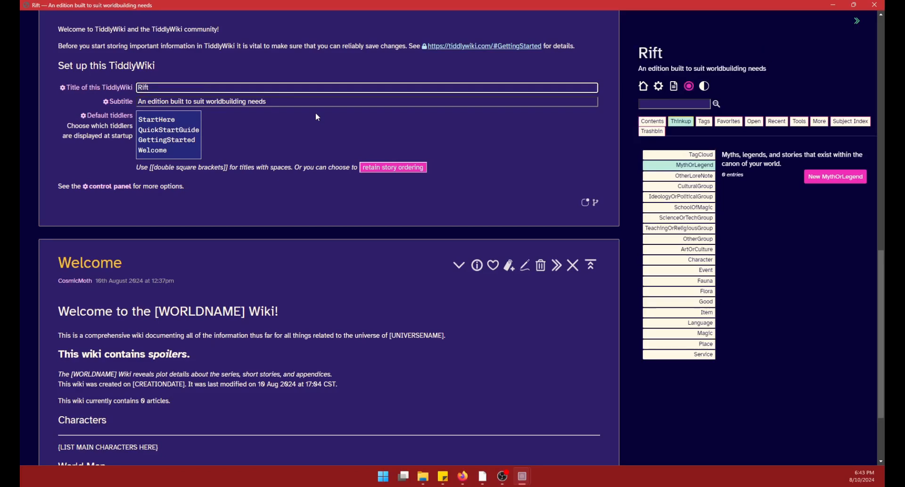
key("Tab")
key("ctrl+a")
type("A Wiki for the Rift")
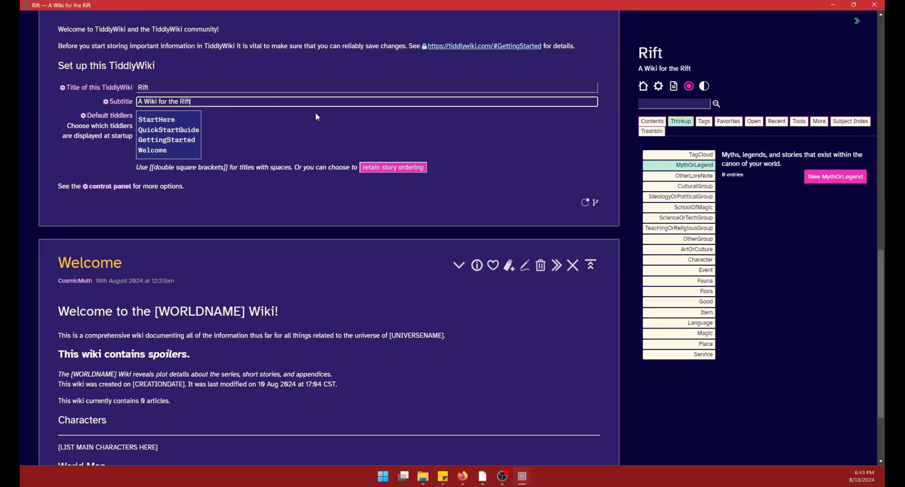
type("werse")
- Remove StartHere, QuickStartGuide and GettingStarted from the default tiddlers, keeping only Welcome to display at startup
left_click(175, 150)
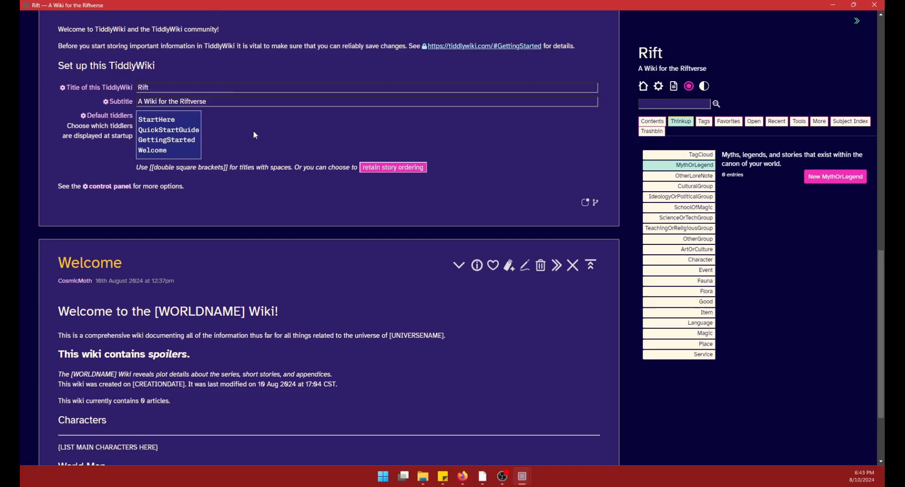
scroll(242, 251, "up", 8)
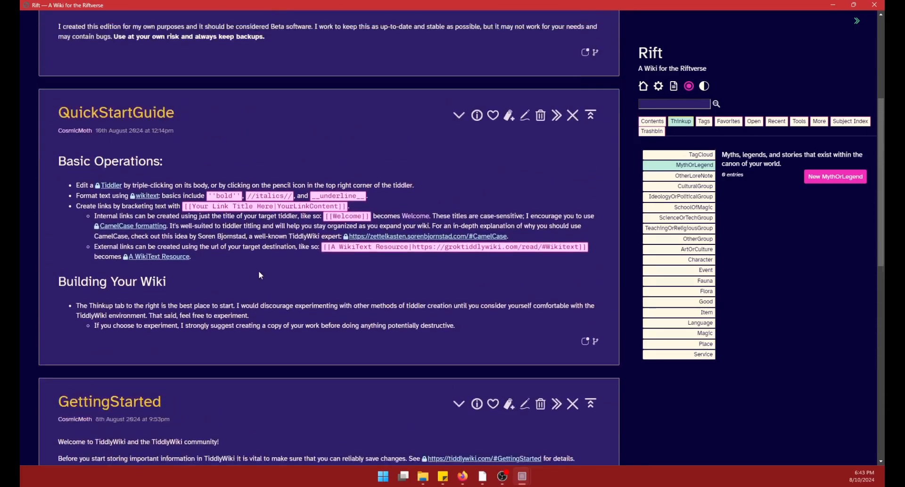
scroll(245, 271, "down", 3)
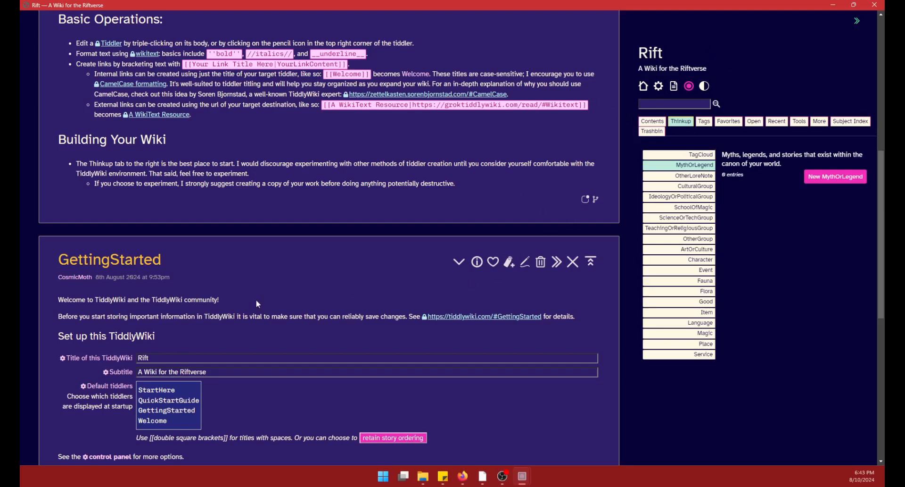
scroll(237, 302, "down", 6)
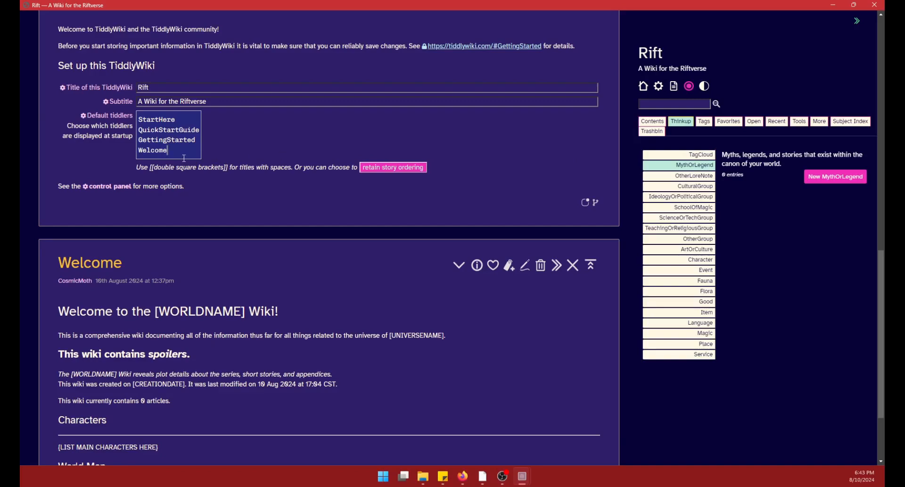
scroll(173, 171, "up", 3)
scroll(166, 237, "up", 4)
scroll(198, 265, "down", 5)
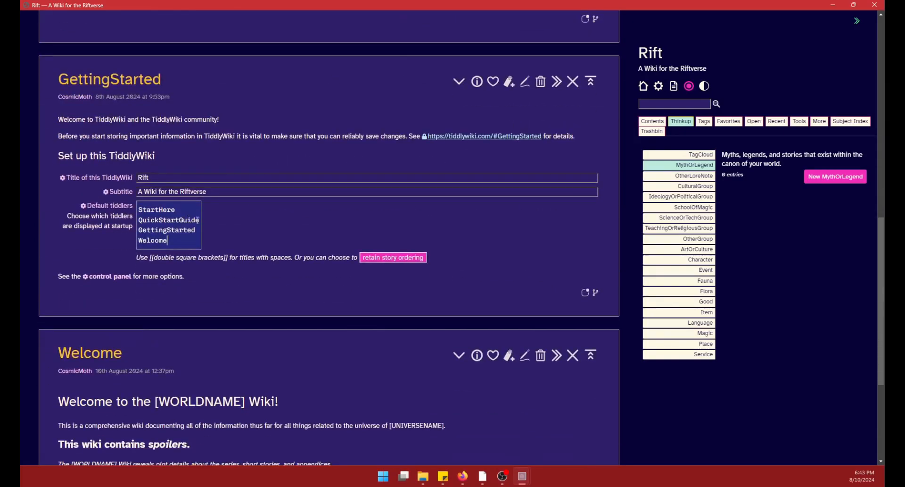
left_click_drag(198, 230, 132, 233)
key("BackSpace")
key("BackSpace")
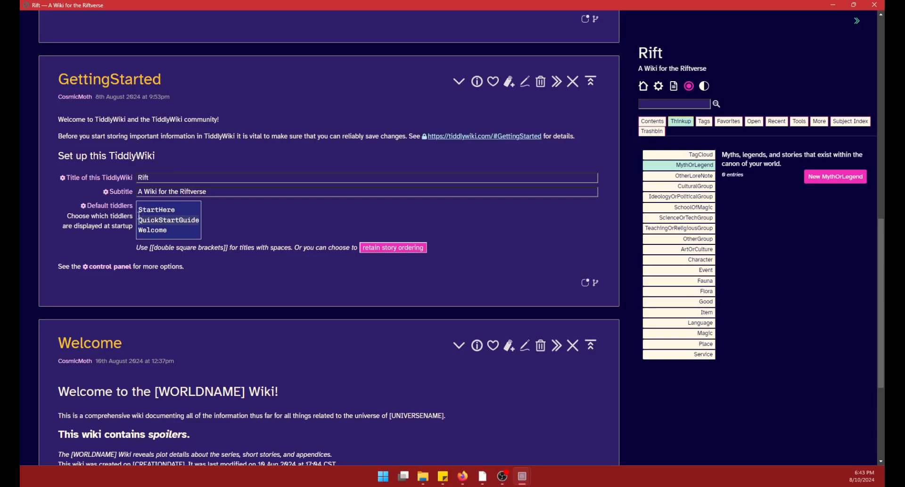
scroll(229, 292, "up", 4)
scroll(229, 289, "up", 7)
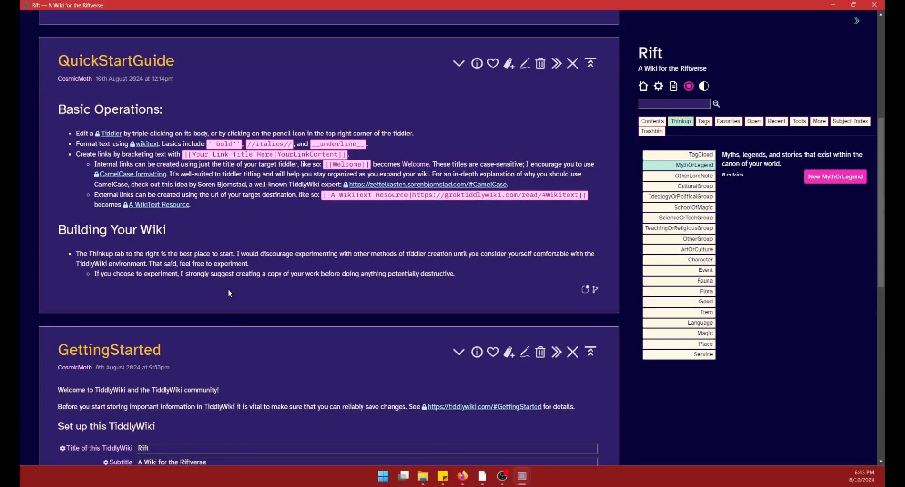
scroll(248, 302, "down", 10)
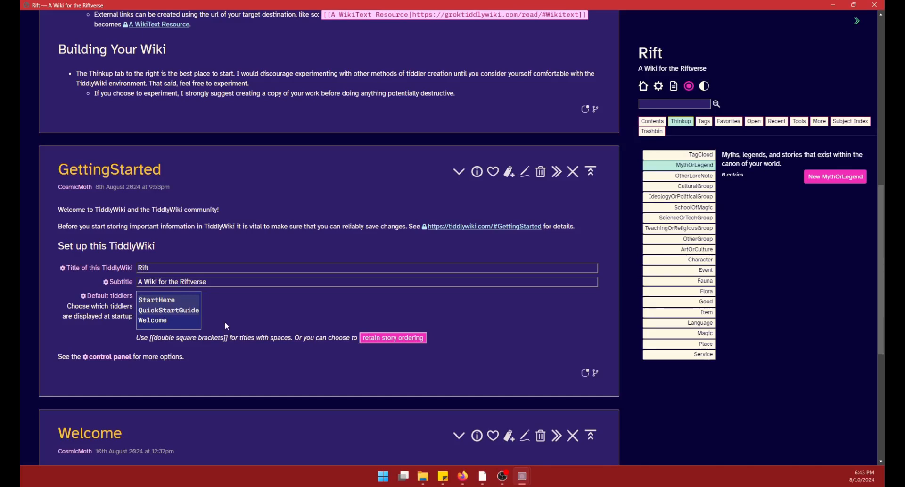
key("BackSpace")
key("Delete")
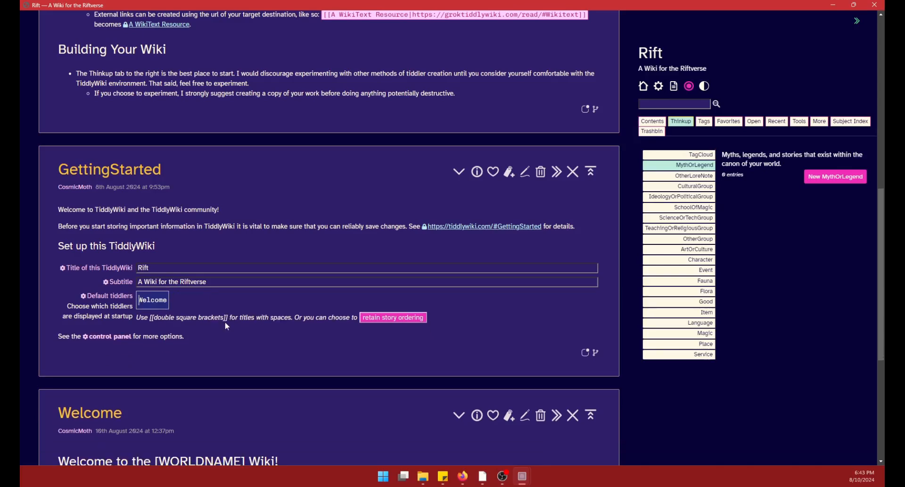
- Close the GettingStarted tiddler and save the wiki
left_click(574, 172)
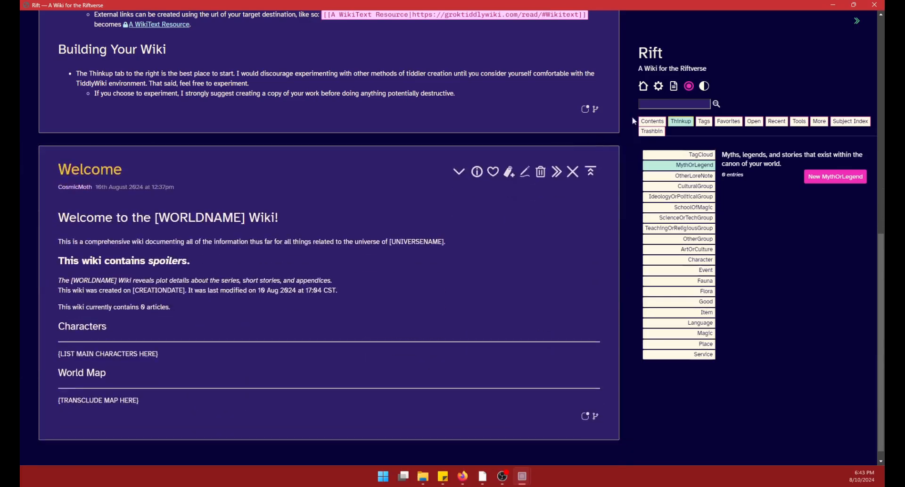
left_click(689, 88)
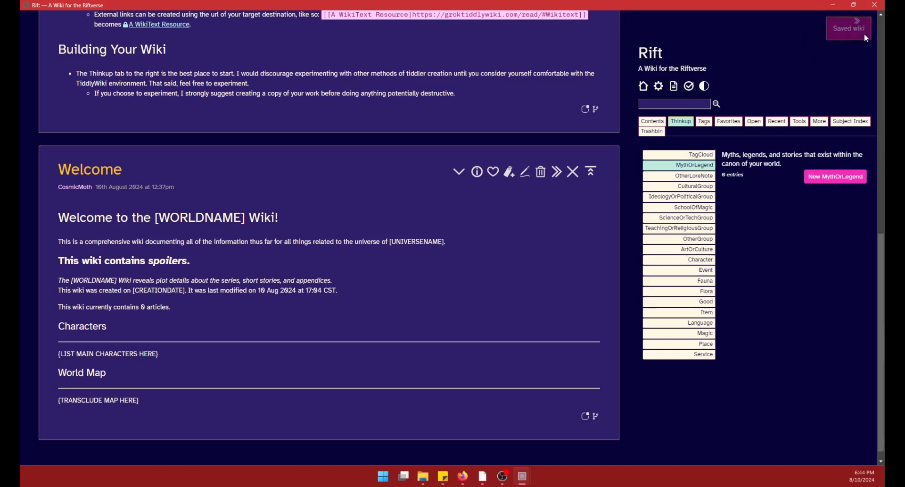
- Review the general Autosave options in the Control Panel's Saving settings
left_click(660, 88)
left_click(152, 99)
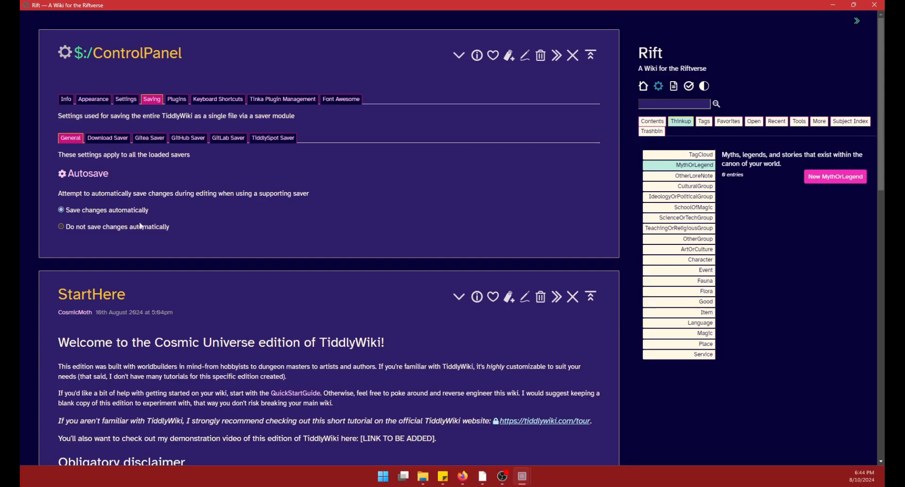
left_click_drag(238, 195, 207, 196)
left_click(345, 204)
- Close the Control Panel, StartHere and QuickStartGuide tiddlers so that only Welcome stays open
left_click(575, 55)
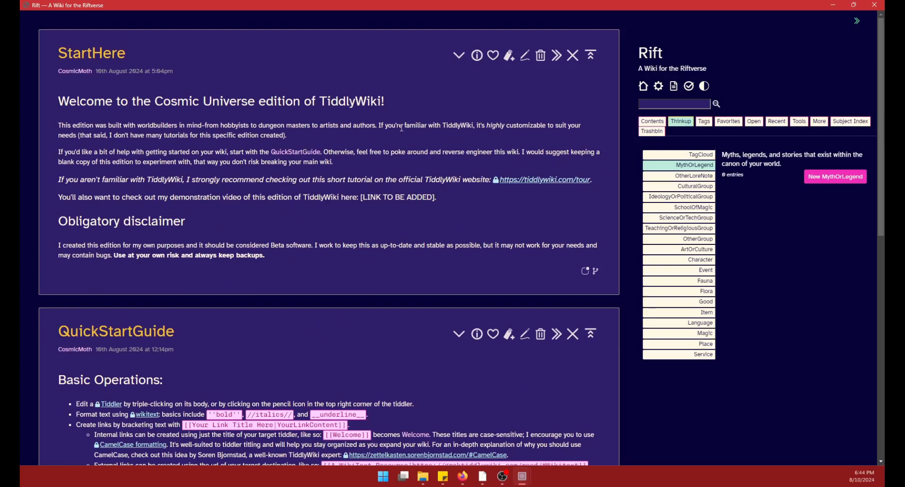
left_click(571, 58)
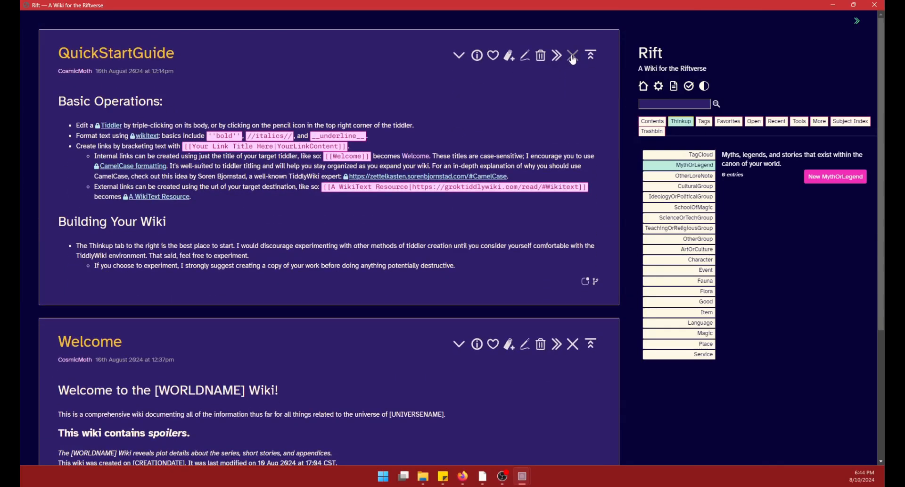
left_click(572, 57)
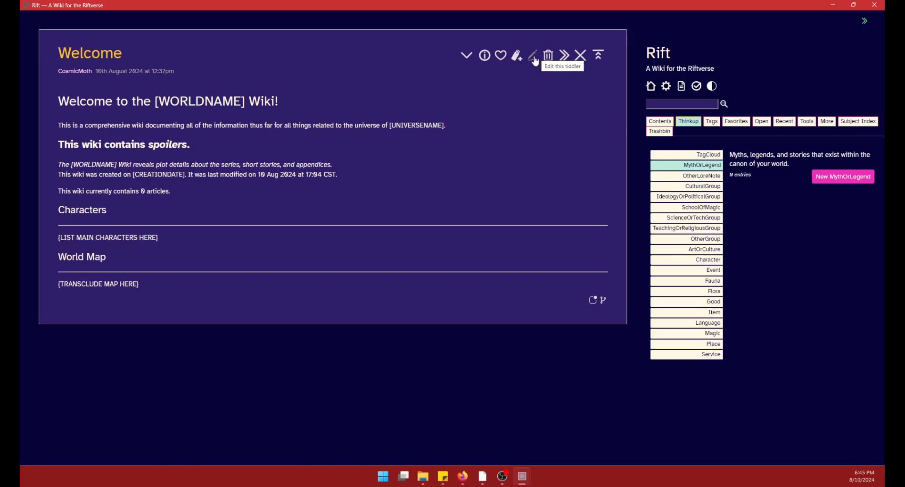
- Open the Welcome tiddler for editing and examine its placeholders, to-do note and last-modified date code
double_click(302, 193)
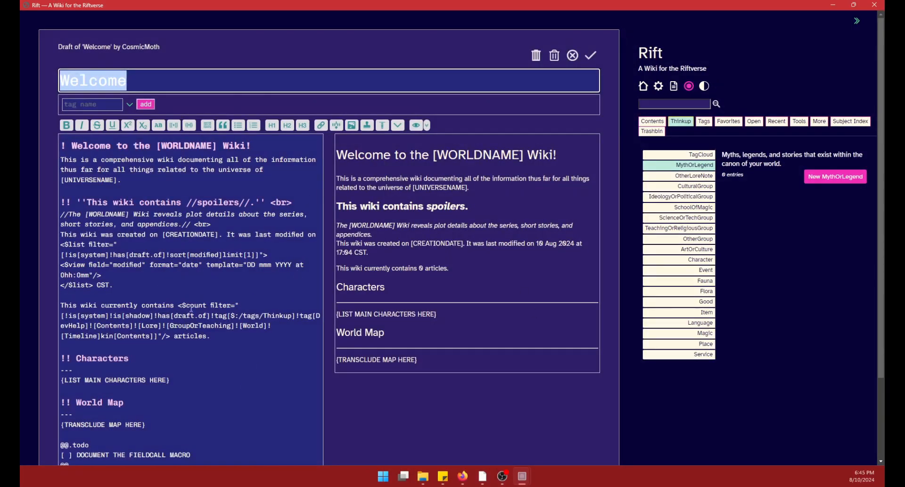
scroll(190, 309, "down", 3)
scroll(226, 257, "up", 3)
scroll(154, 354, "down", 3)
left_click_drag(90, 366, 59, 347)
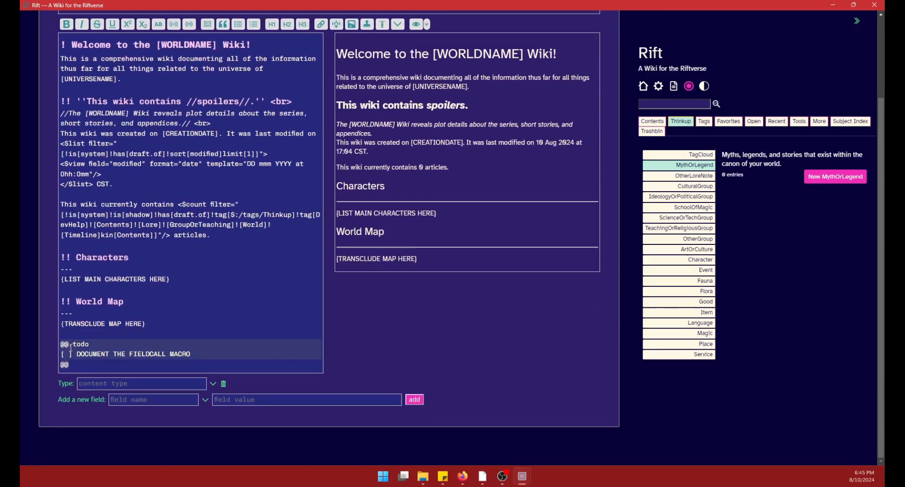
left_click(144, 324)
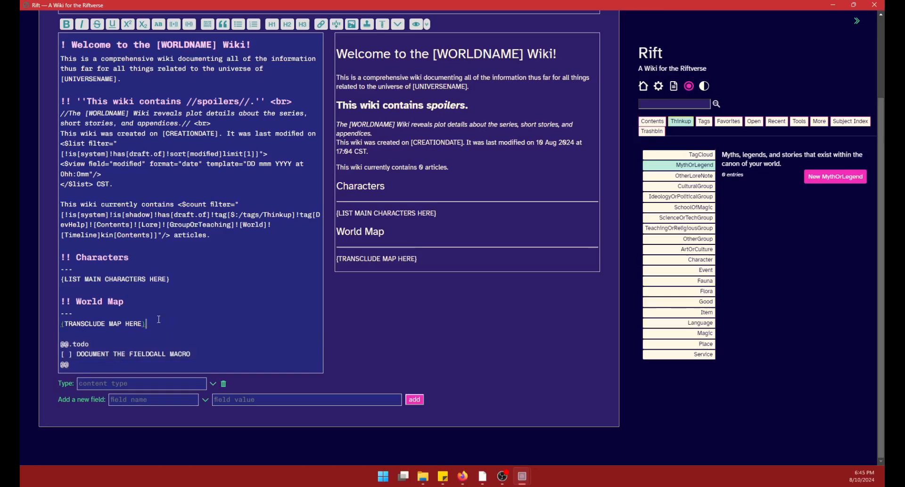
scroll(206, 138, "up", 1)
scroll(206, 138, "up", 2)
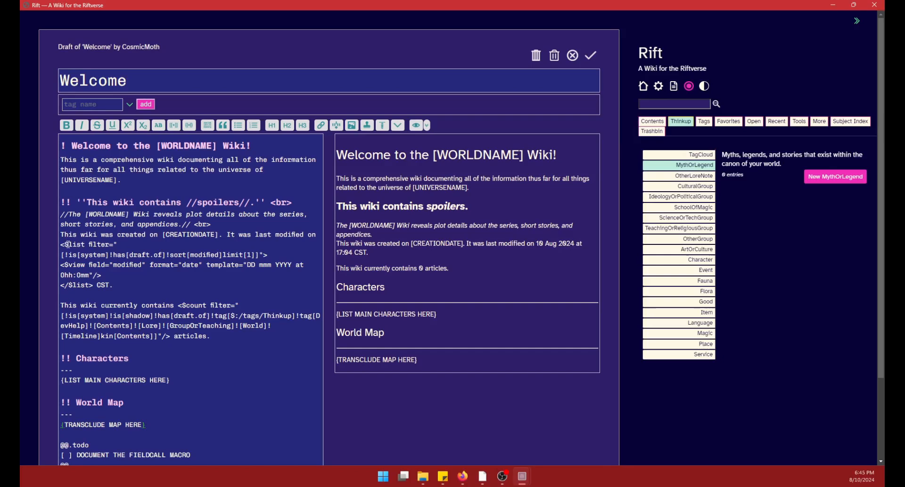
left_click_drag(61, 245, 110, 274)
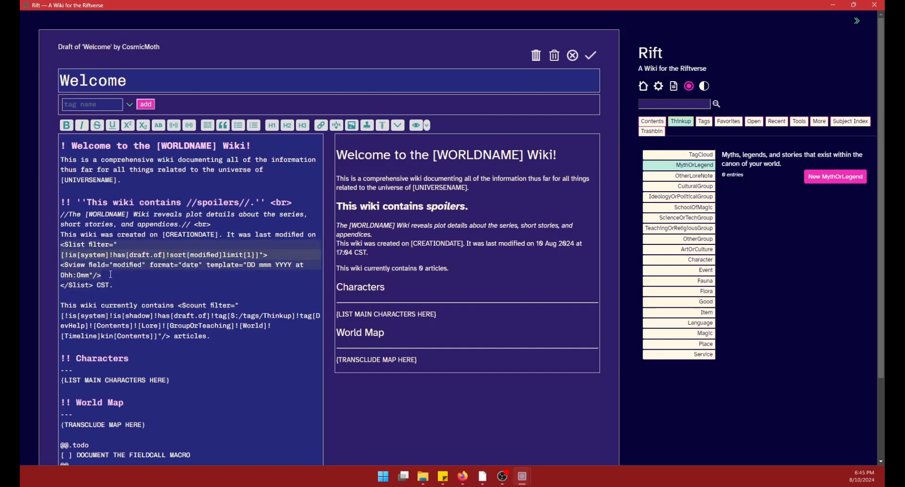
left_click(239, 234)
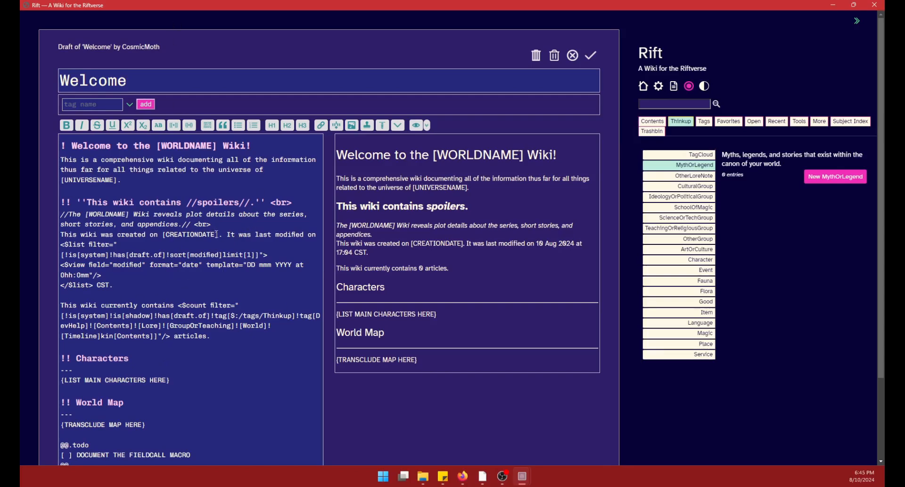
- Replace the [CREATIONDATE] placeholder in the Welcome text with "August 10th, 2024"
left_click_drag(219, 235, 161, 239)
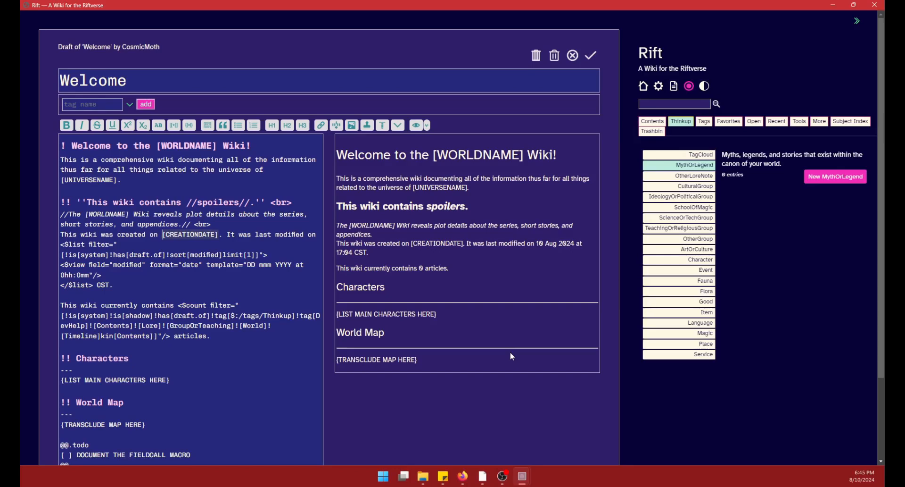
type("August 10th")
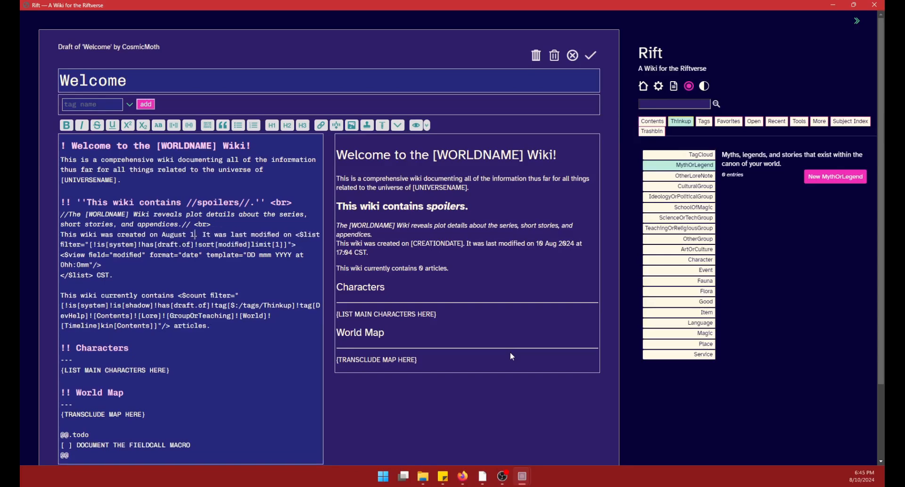
type(", 2024")
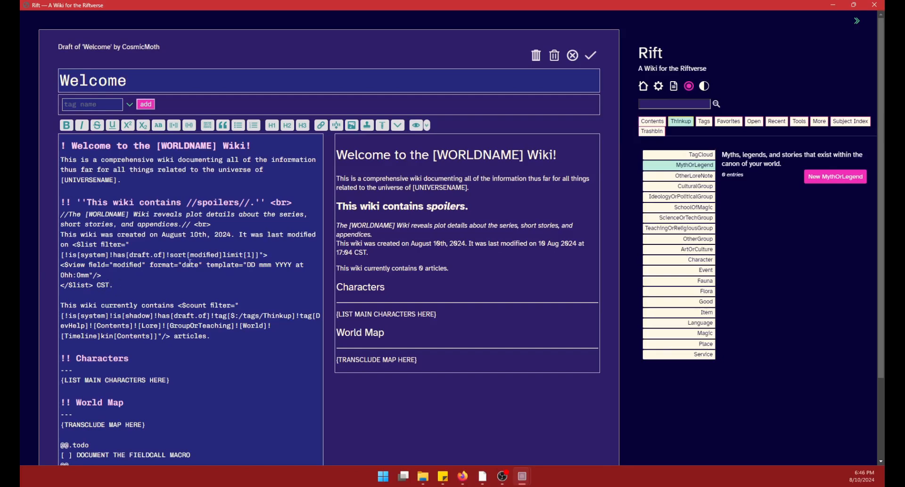
- Replace [WORLDNAME] in the spoiler paragraph and [UNIVERSENAME] in the introduction with "Rift"
left_click(217, 223)
left_click_drag(128, 213, 86, 214)
type("Rift")
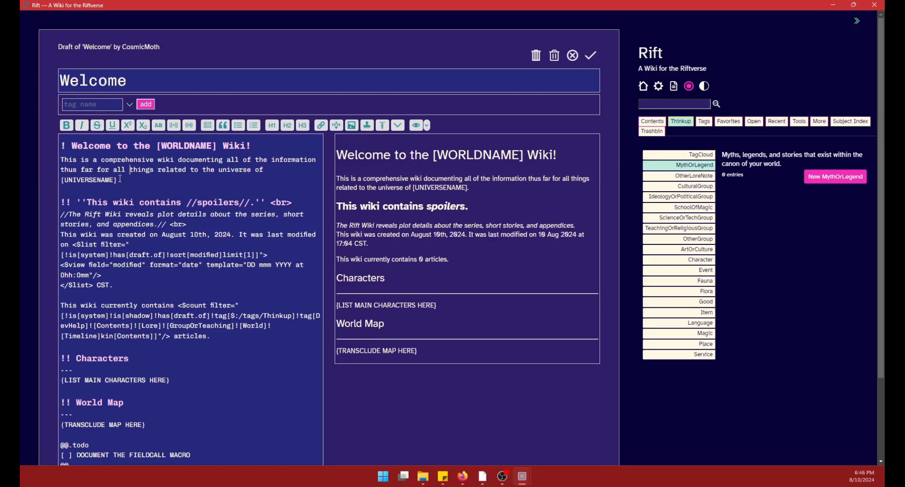
left_click_drag(119, 180, 55, 183)
type("Rift")
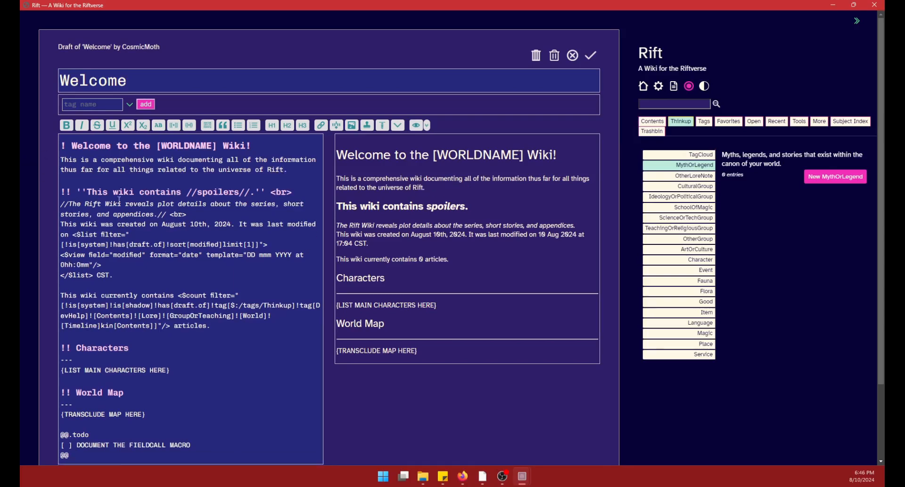
- Replace [WORLDNAME] in the Welcome tiddler's main heading with "Rift" and save the tiddler
scroll(126, 433, "down", 1)
left_click_drag(170, 325, 38, 329)
left_click_drag(145, 369, 65, 369)
left_click(167, 351)
scroll(545, 101, "up", 1)
left_click_drag(213, 147, 185, 147)
left_click(219, 146)
key("BackSpace")
key("BackSpace")
key("BackSpace")
key("BackSpace")
key("BackSpace")
key("BackSpace")
key("BackSpace")
key("BackSpace")
key("BackSpace")
key("BackSpace")
key("BackSpace")
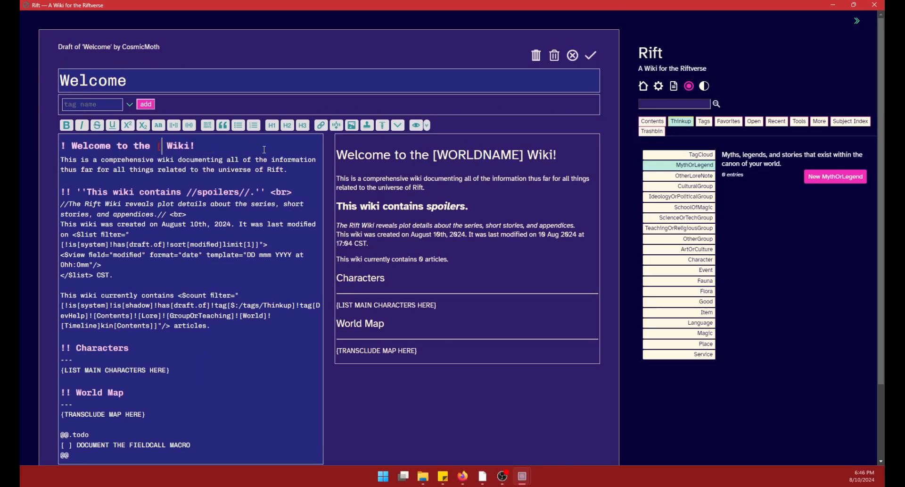
type("Rift")
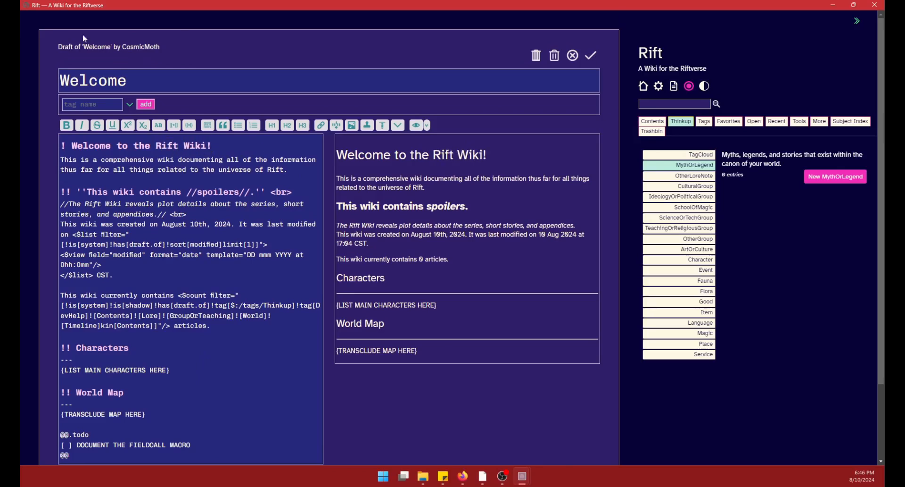
left_click(111, 101)
left_click(591, 55)
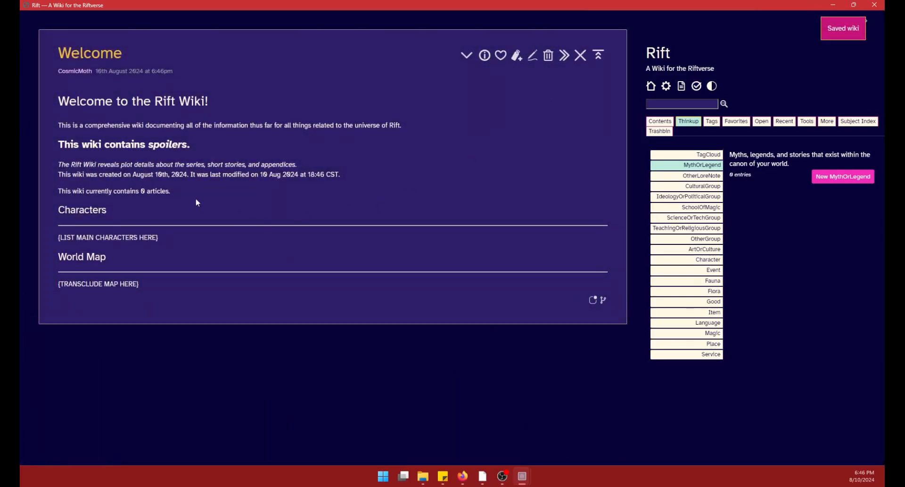
- Review the finished Welcome text and display the wiki's Contents outline
left_click_drag(191, 190, 44, 98)
left_click(421, 186)
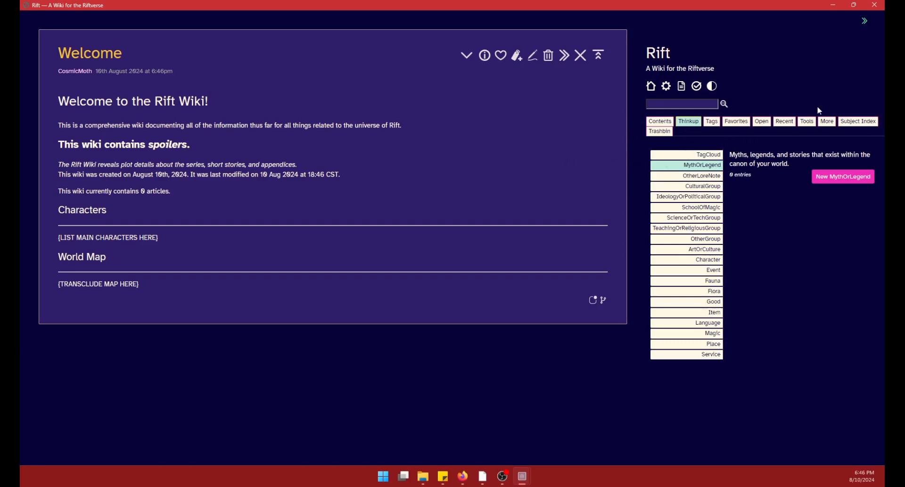
left_click(660, 122)
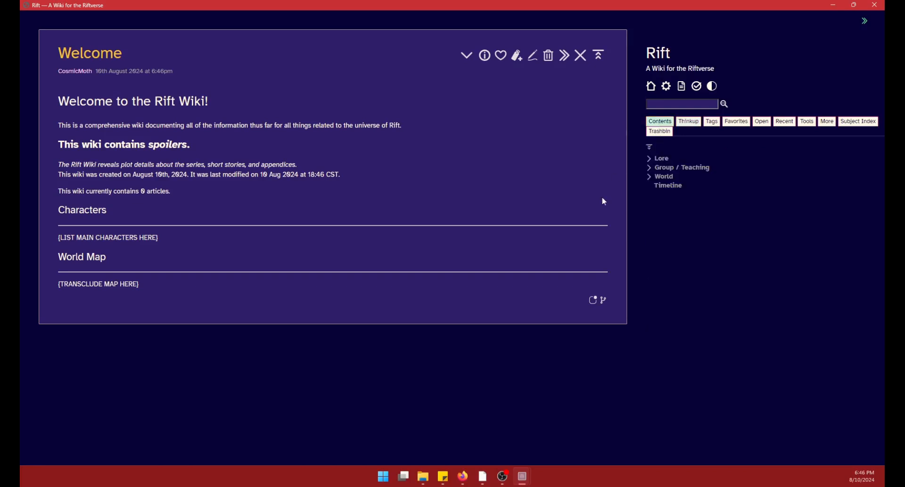
- Expand the Lore, Group / Teaching and World branches of the Contents outline to view their categories, and collapse them again
left_click(650, 159)
left_click(650, 186)
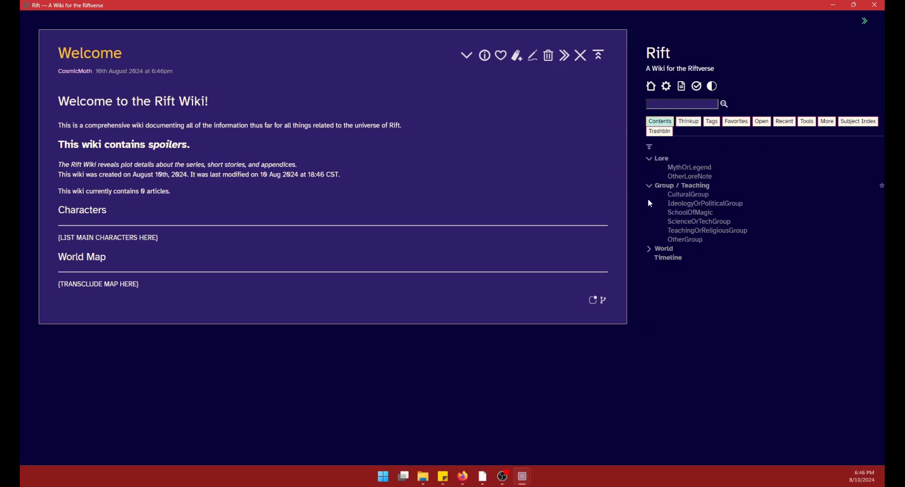
left_click(650, 249)
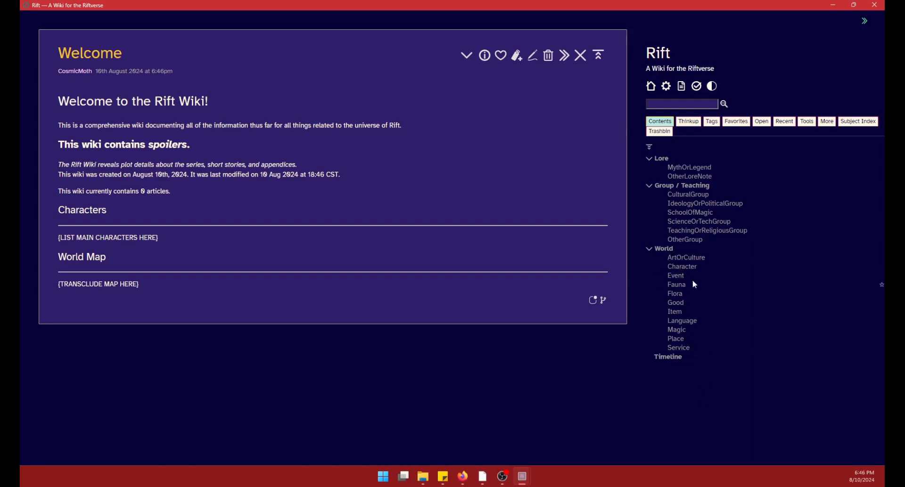
left_click(650, 159)
left_click(650, 168)
left_click(651, 177)
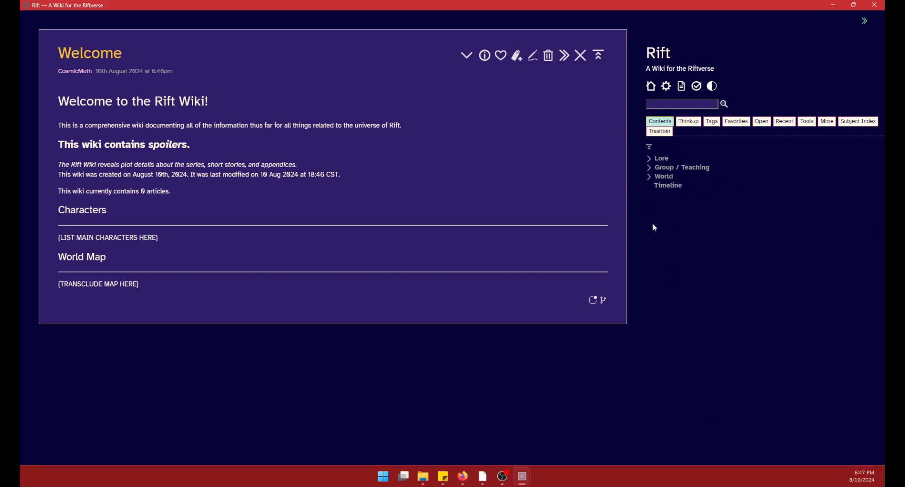
- Expand Lore and Group / Teaching individually, and try out the outline's expand-all toggle, leaving every Contents branch expanded
left_click(651, 160)
left_click(651, 187)
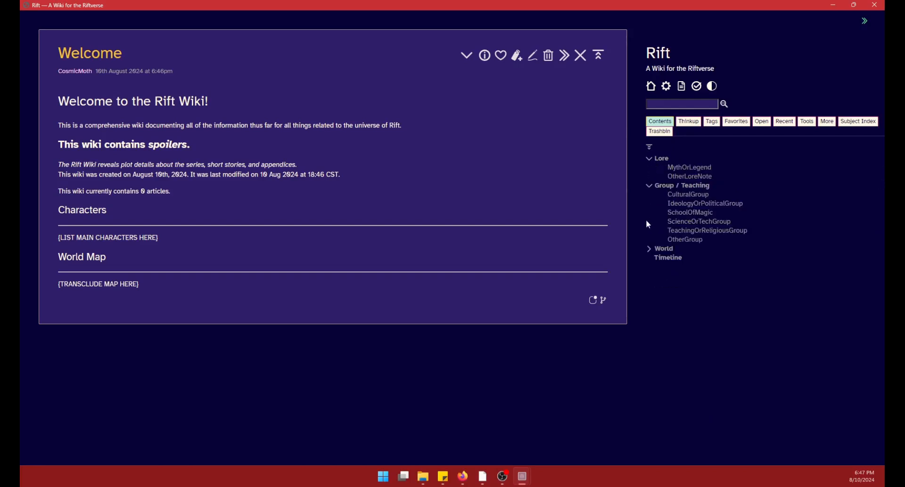
left_click(650, 146)
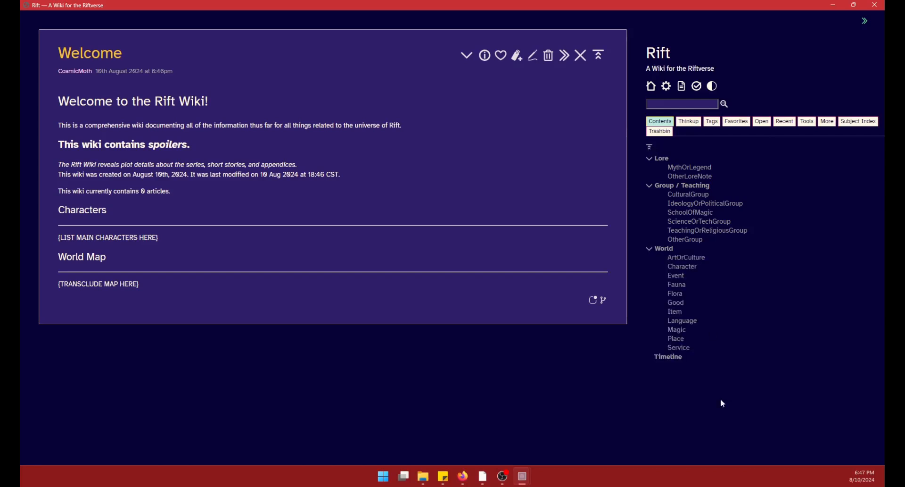
left_click(652, 148)
left_click(652, 148)
- Review the Thinkup categories, the wiki's tags including the tiddlers under GroupOrTeaching, the favorites and the list of open tiddlers
left_click(687, 124)
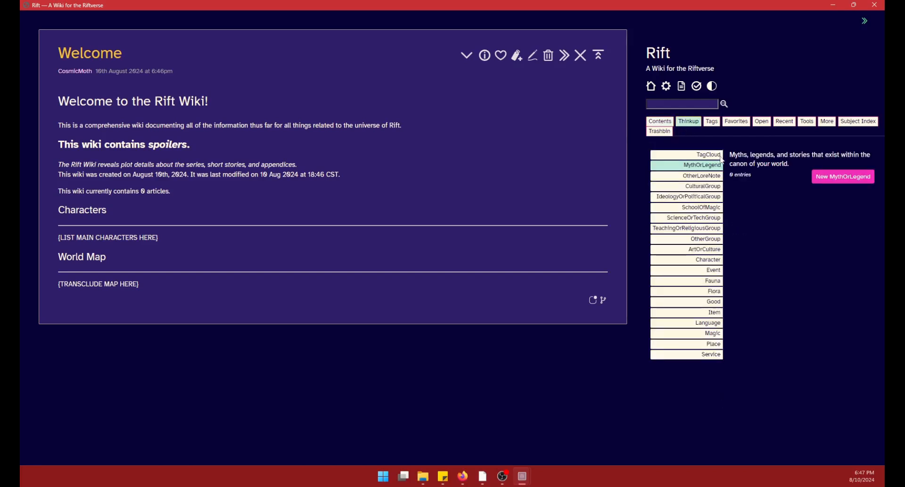
left_click(712, 121)
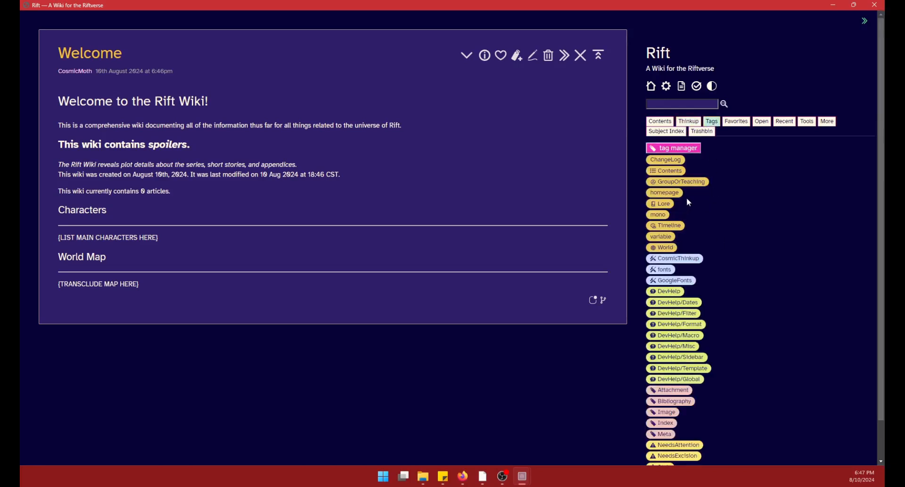
scroll(689, 202, "down", 1)
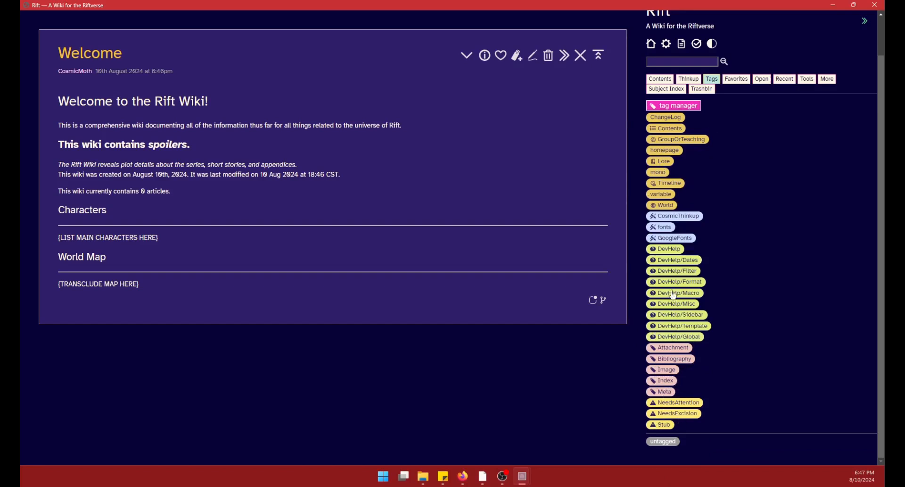
left_click(685, 141)
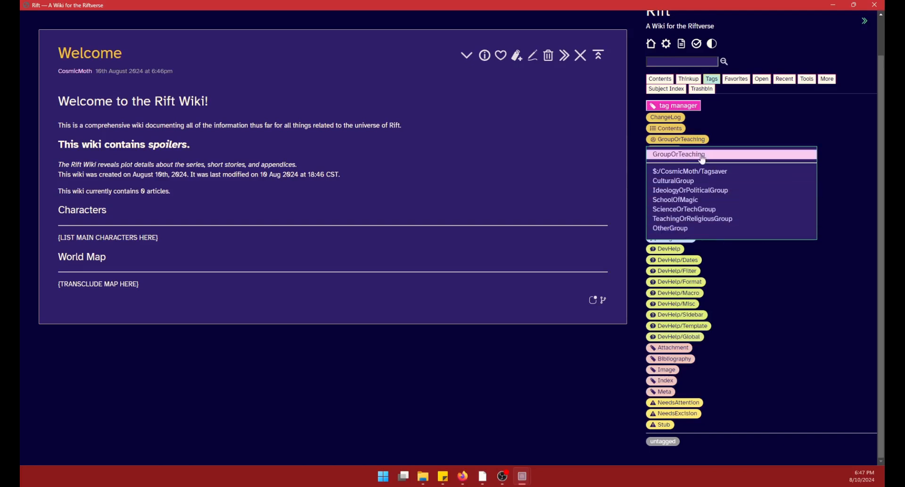
left_click(736, 78)
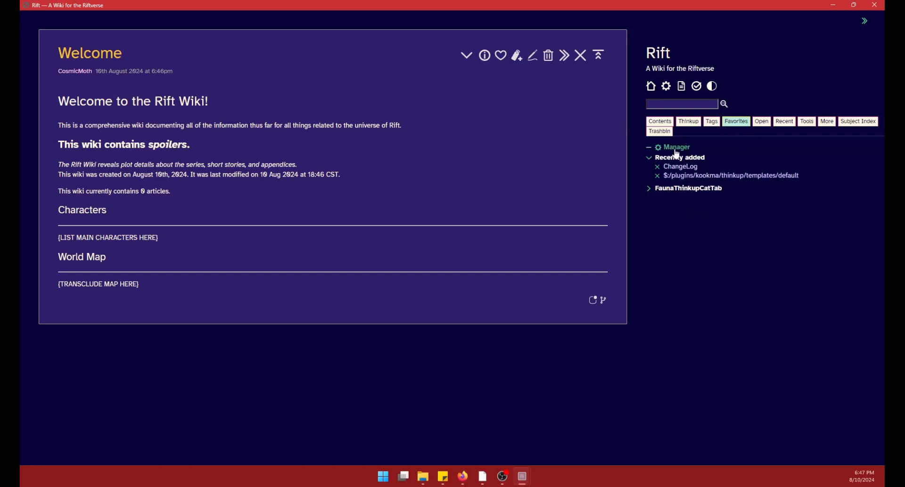
left_click(762, 122)
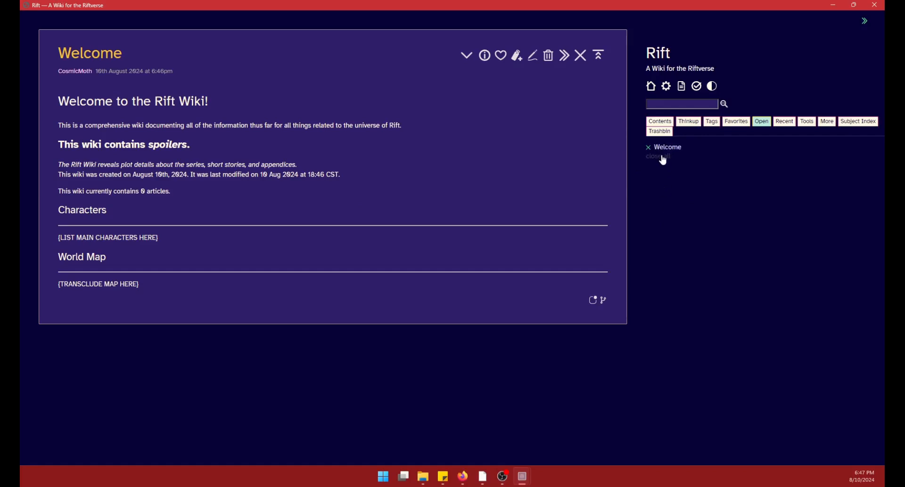
- Open the SchoolOfMagic and ScienceOrTechGroup tiddlers from the Contents outline and move SchoolOfMagic to the top of the open tiddlers
left_click(673, 122)
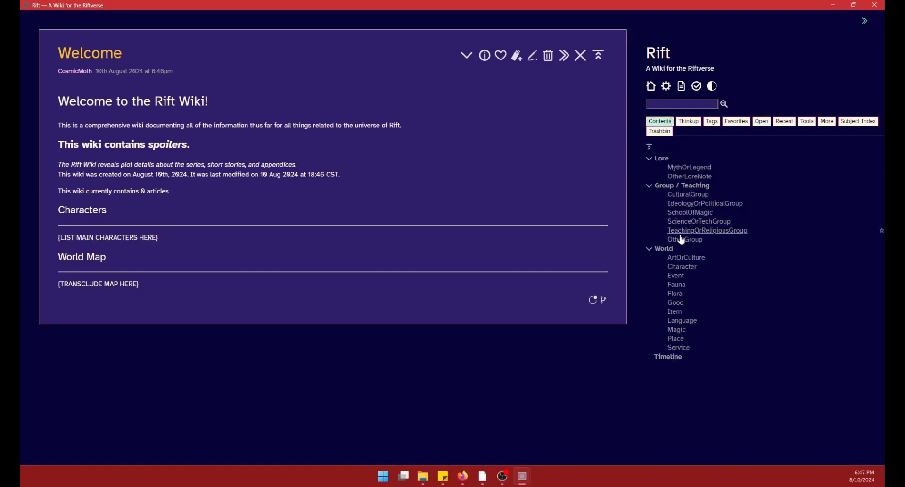
left_click(688, 213)
left_click(689, 223)
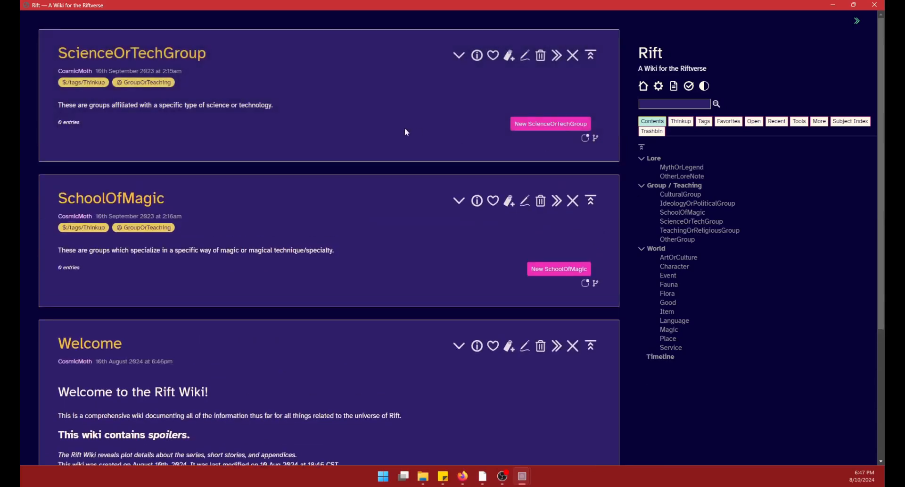
left_click(757, 123)
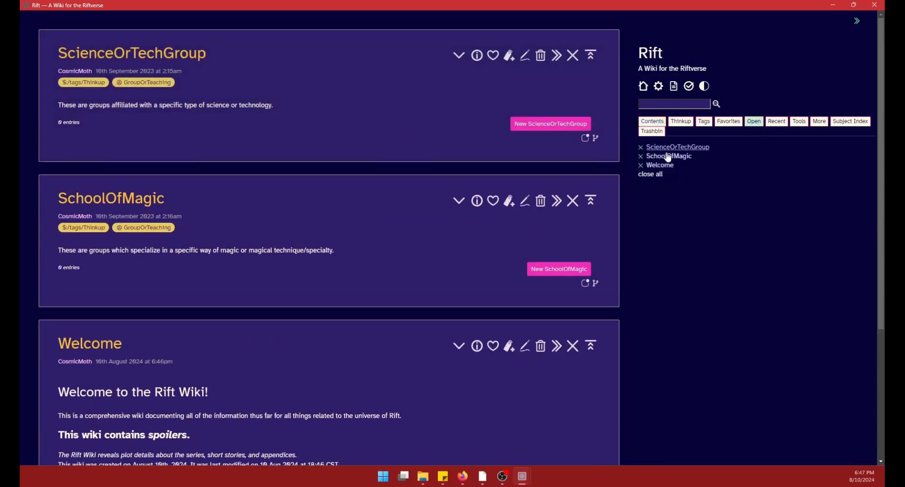
mouse_move(677, 157)
left_mouse_down()
mouse_move(681, 144)
mouse_move(681, 152)
left_mouse_up()
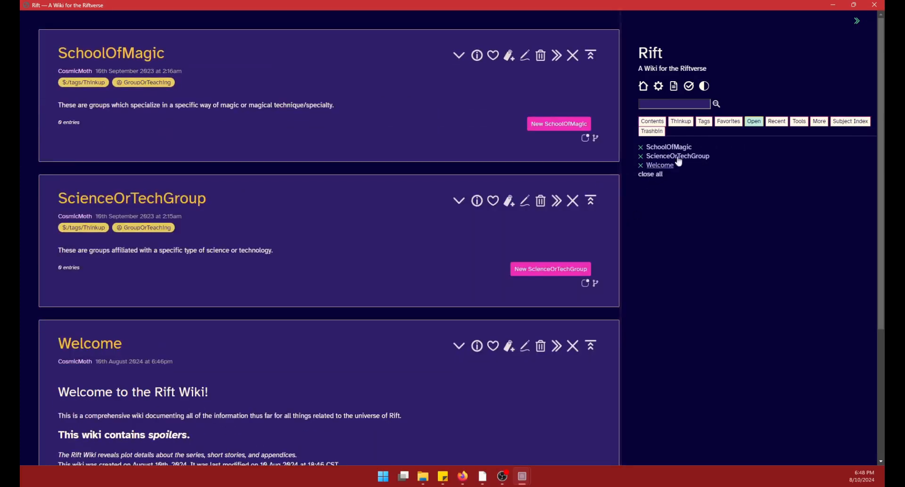
- Browse the list of recently modified tiddlers by date and return to its newest entries
left_click(778, 123)
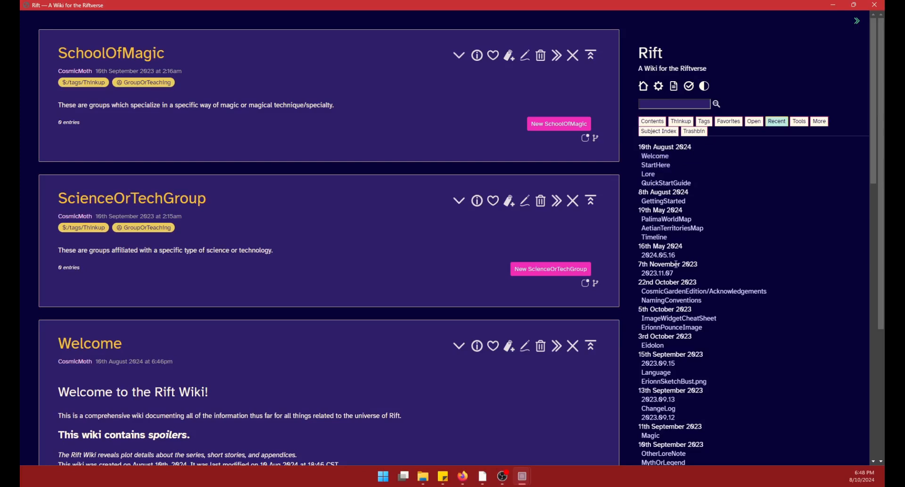
scroll(671, 156, "down", 15)
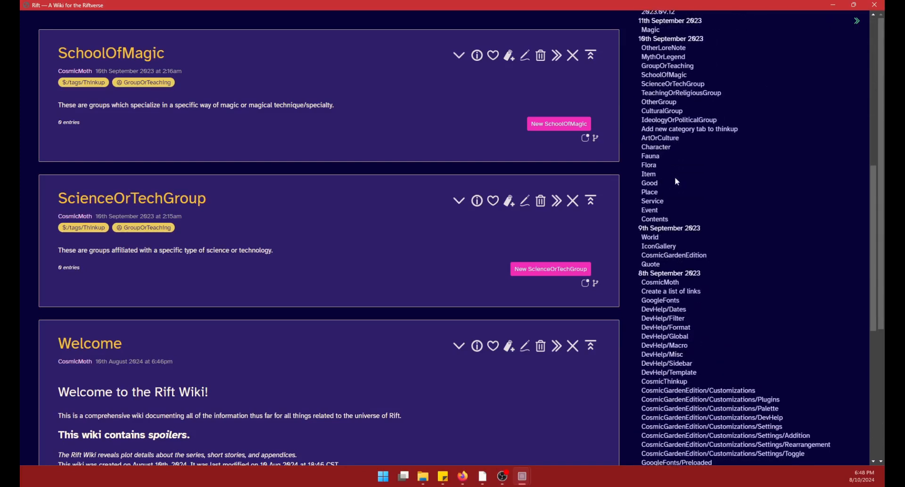
scroll(678, 186, "up", 6)
scroll(669, 182, "up", 10)
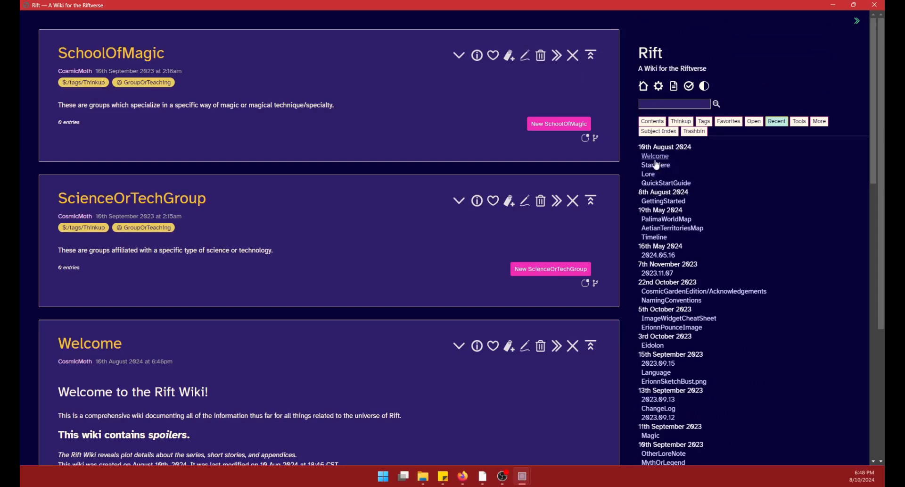
- Review the list of wiki tools and demonstrate enabling and disabling the new tiddler shortcut for the sidebar
left_click(799, 122)
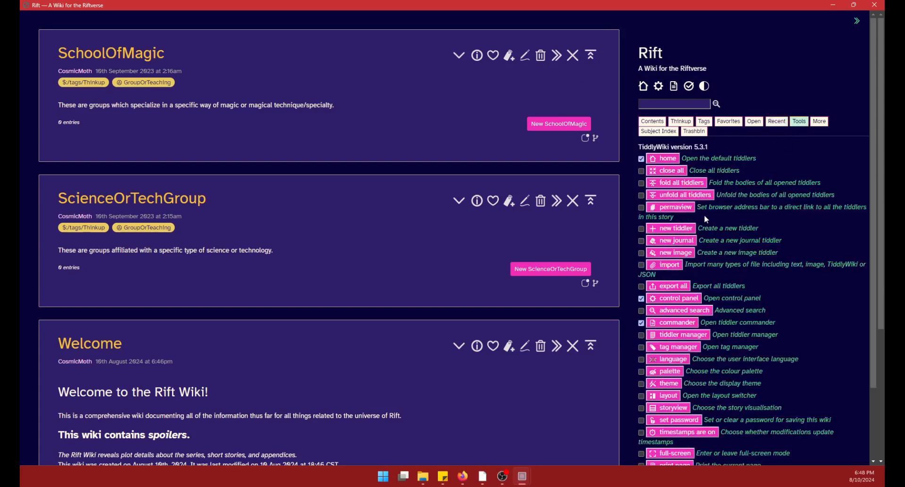
scroll(706, 219, "down", 6)
scroll(717, 255, "up", 3)
scroll(718, 263, "up", 2)
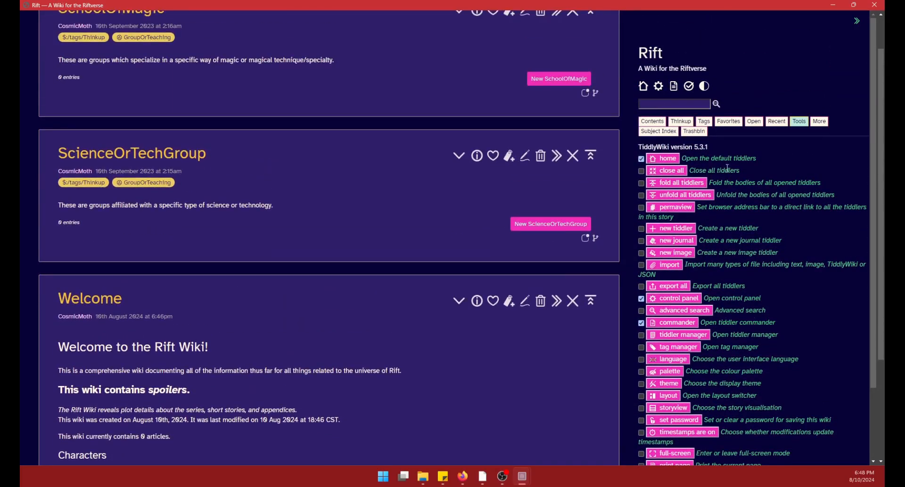
scroll(682, 304, "down", 2)
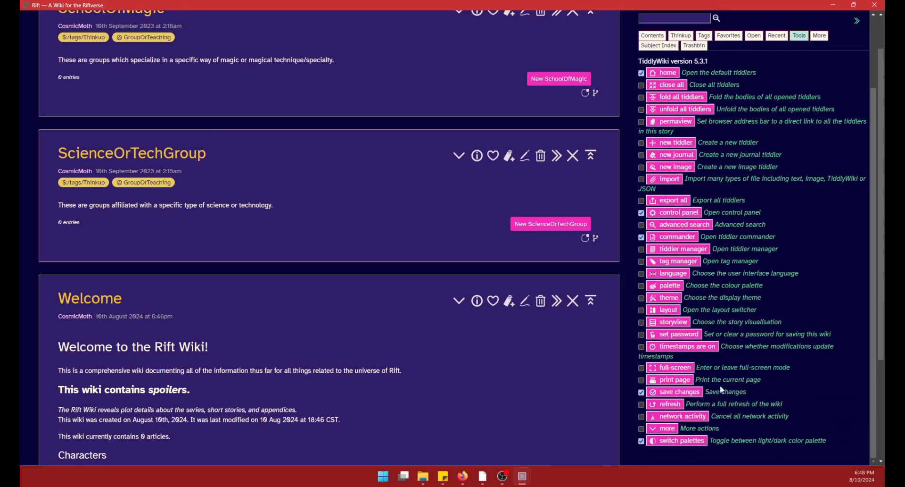
scroll(658, 112, "up", 2)
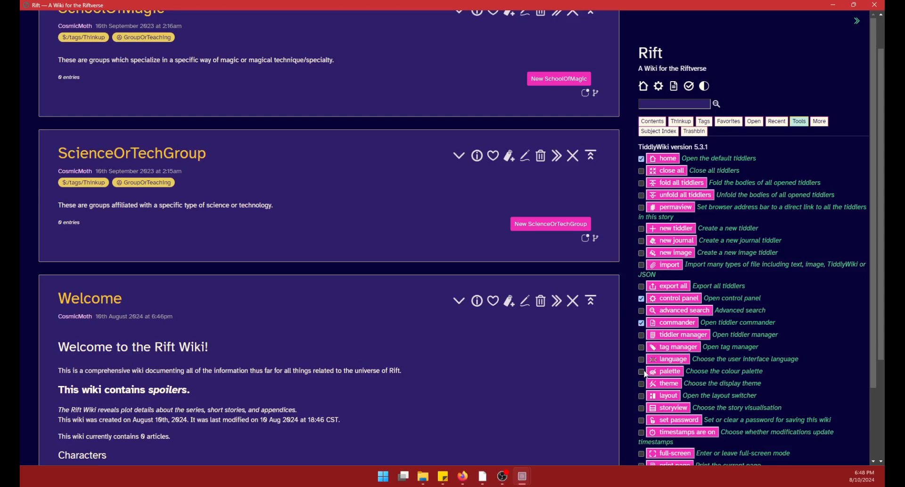
left_click(642, 229)
left_click(641, 229)
- Examine the lists of all tiddlers and missing tiddlers, highlighting the article count in the Welcome text for comparison
left_click(821, 122)
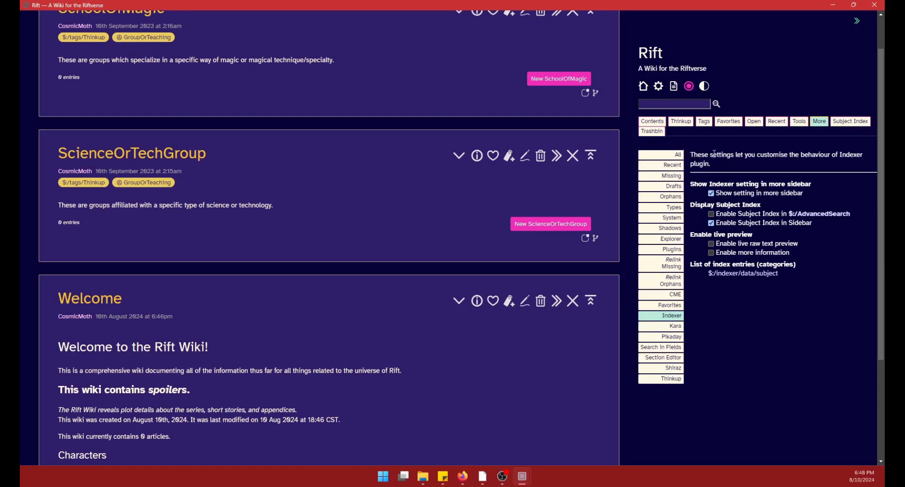
left_click(679, 157)
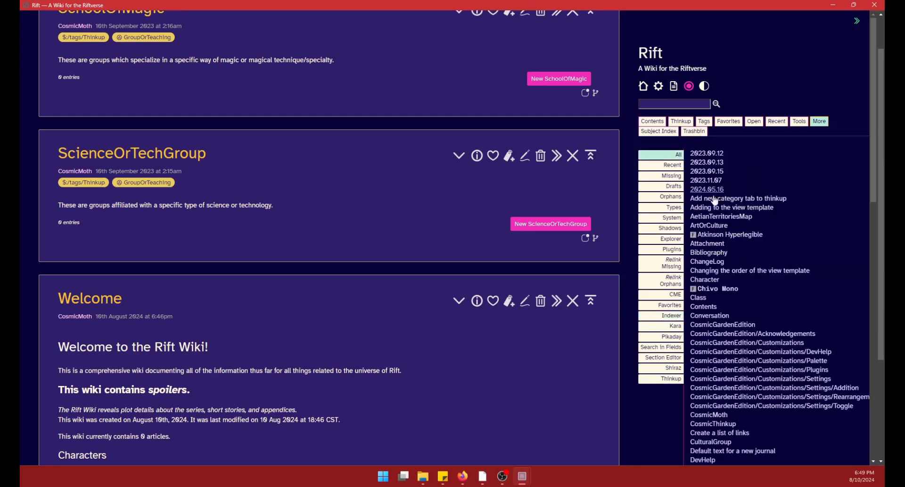
scroll(768, 173, "down", 15)
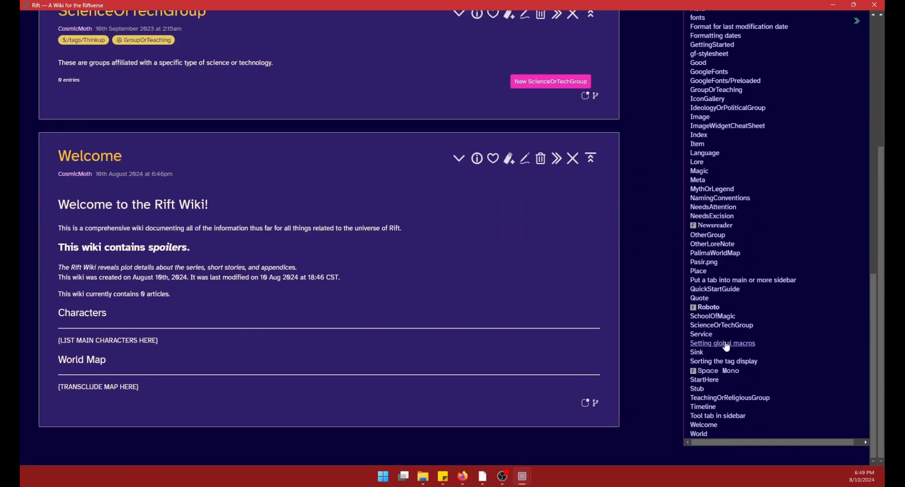
scroll(724, 415, "up", 15)
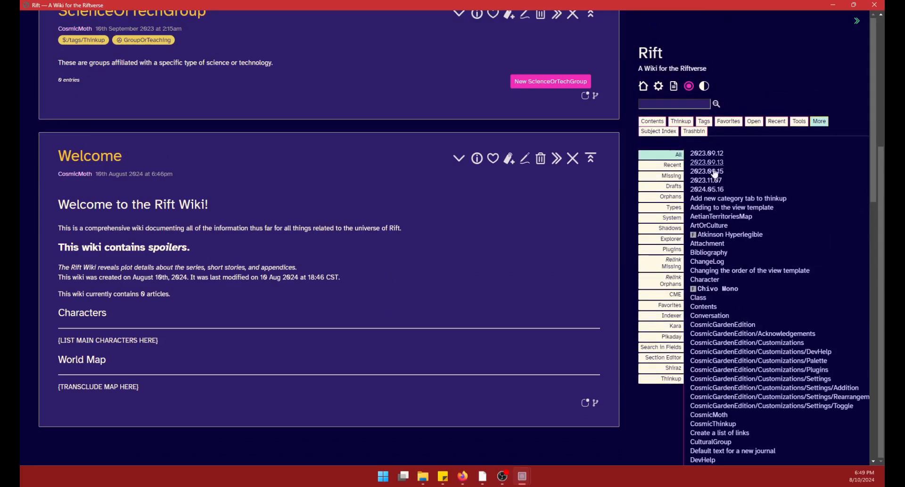
left_click_drag(170, 293, 139, 292)
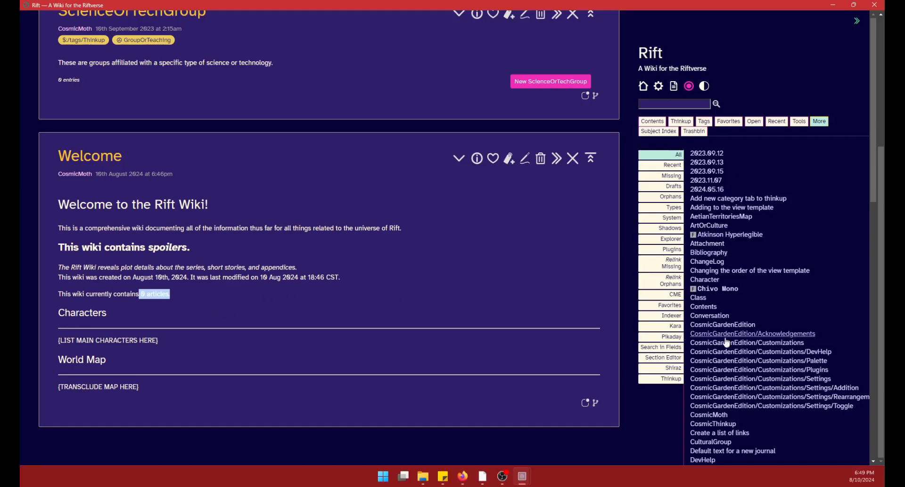
scroll(735, 185, "down", 8)
scroll(740, 220, "down", 5)
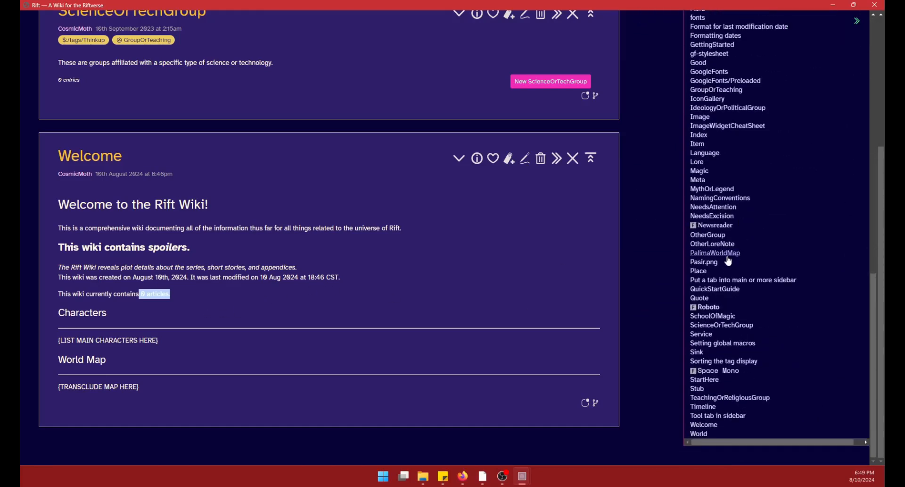
scroll(732, 333, "up", 14)
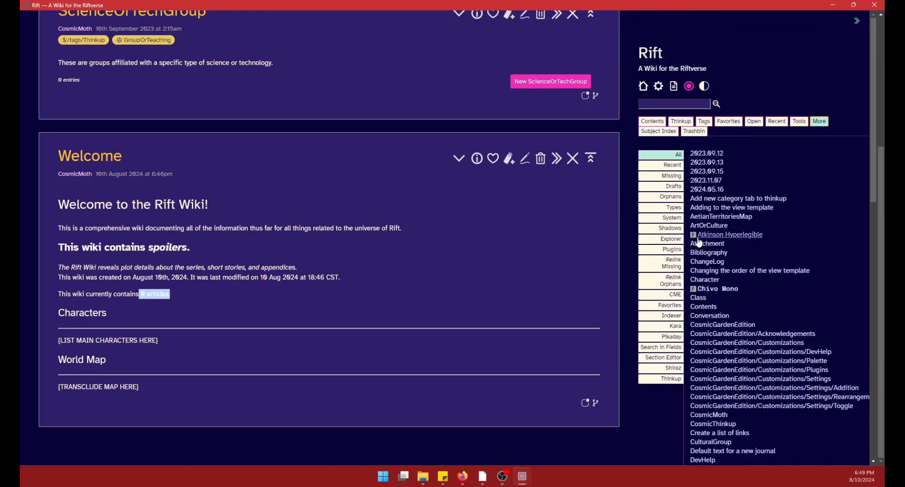
left_click(679, 176)
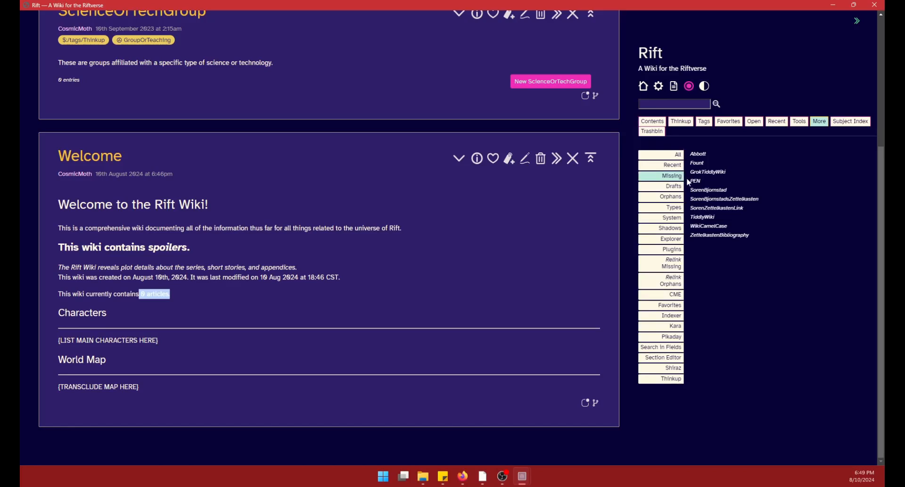
- Browse the Subject Index entries filed under the letters B, I, M and T
left_click(853, 124)
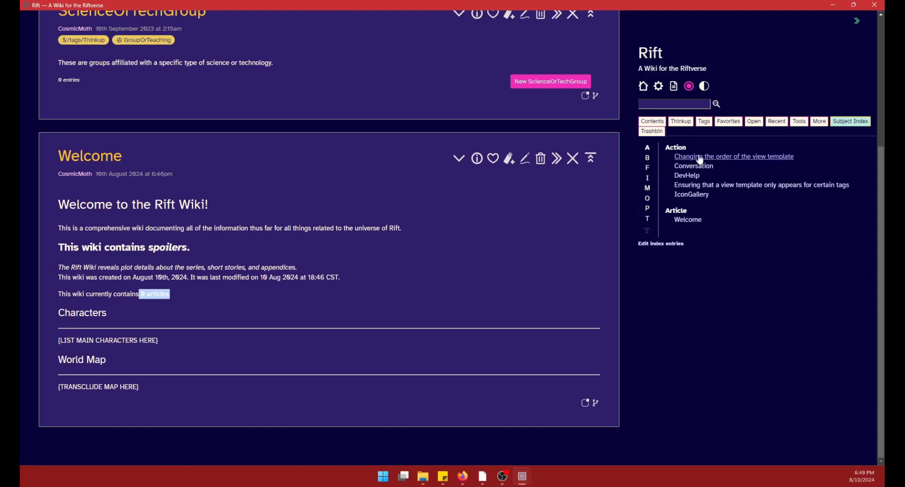
left_click(648, 157)
left_click(648, 177)
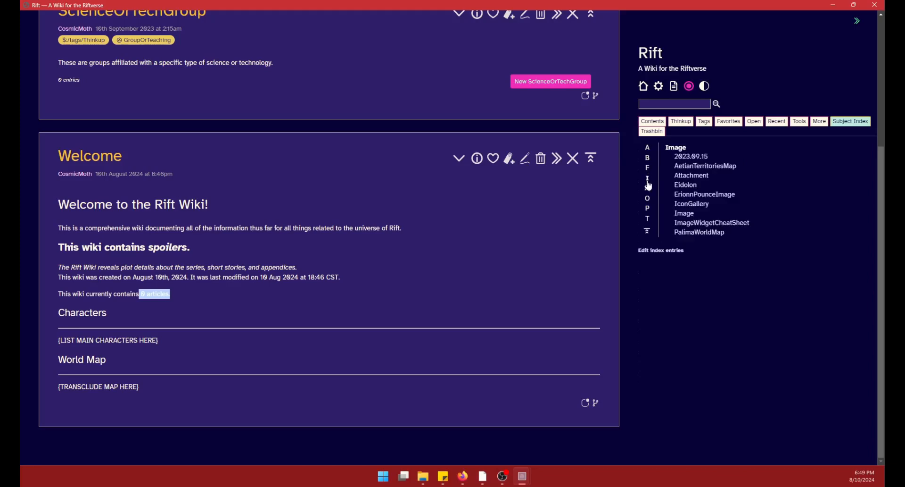
left_click(648, 188)
left_click(648, 219)
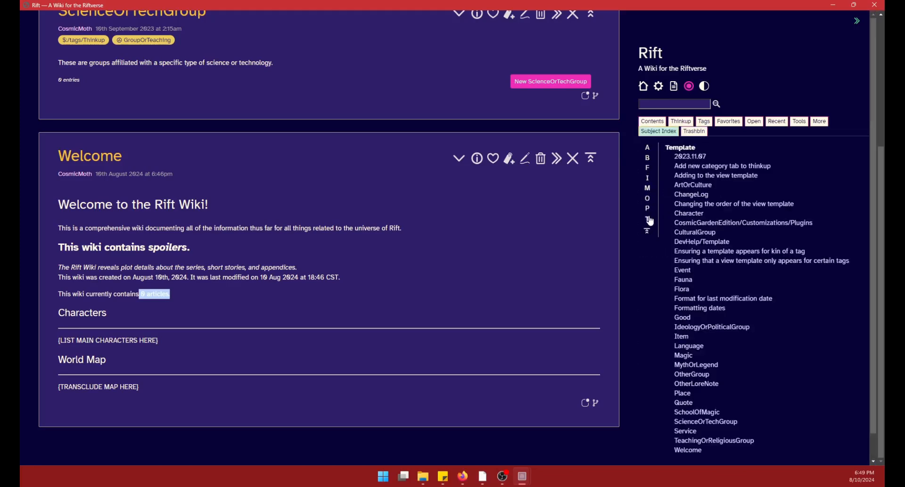
- Display the deleted tiddlers in the Trashbin and the additional actions available for the Welcome tiddler
left_click(694, 132)
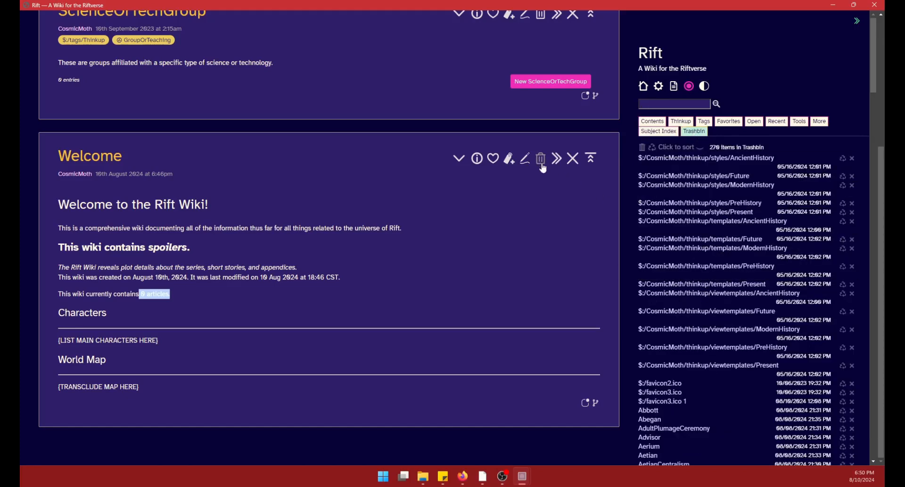
left_click(461, 161)
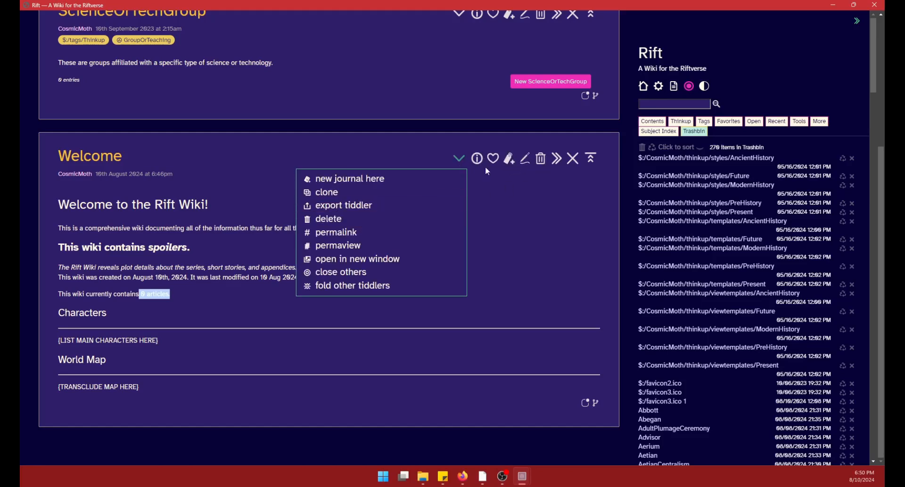
- Show the Welcome tiddler's additional actions again, comparing its delete option with the move-to-Trashbin control
left_click(540, 188)
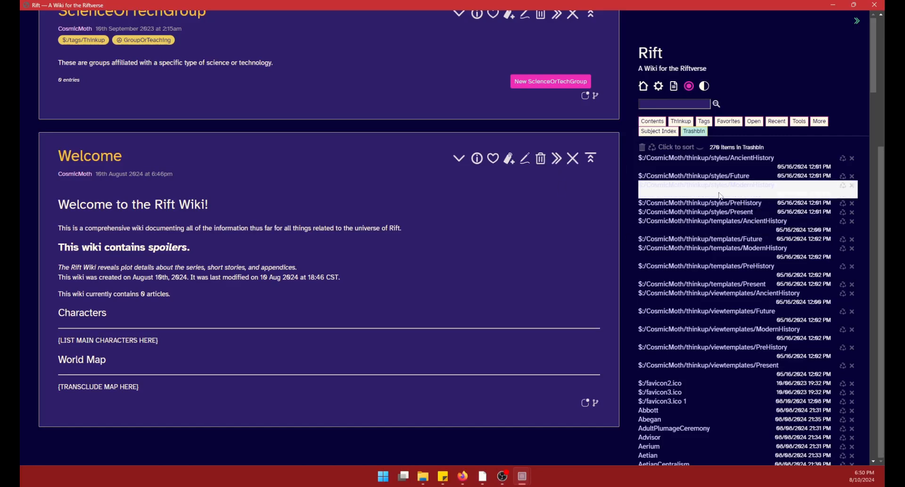
left_click(453, 162)
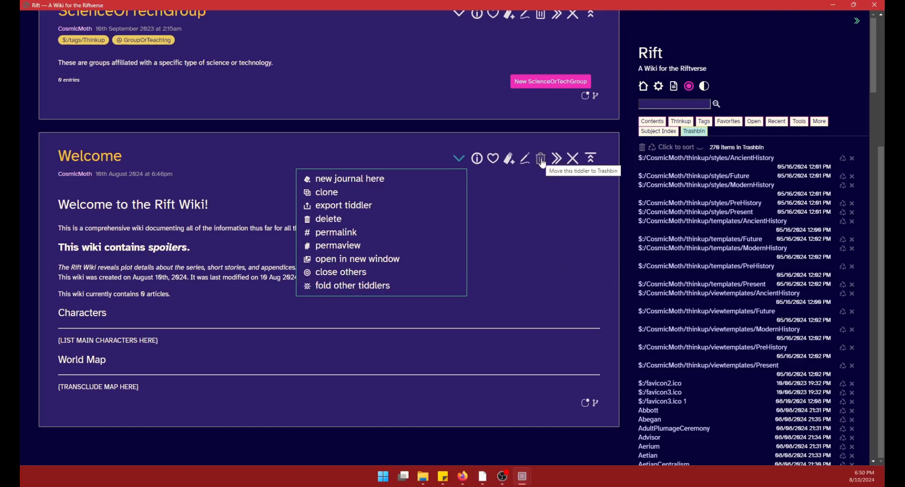
left_click(659, 196)
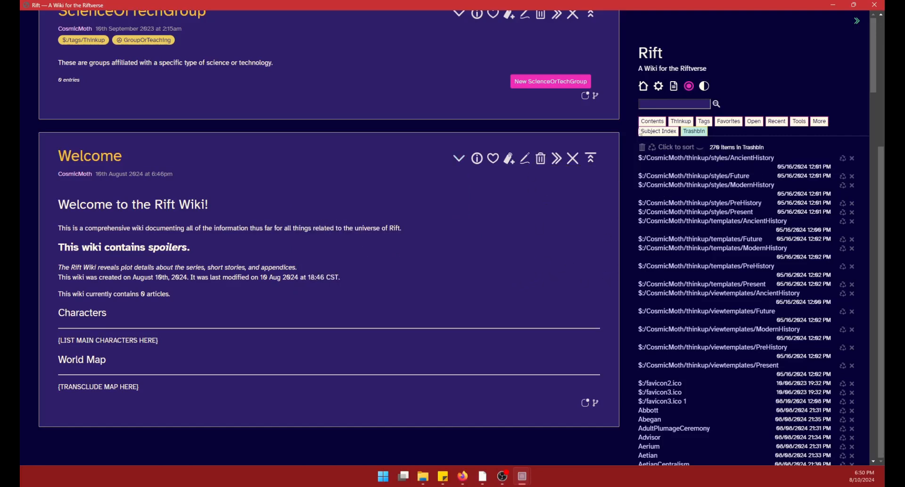
- Create a new Character entry from the Thinkup categories and title it Finch
left_click(673, 123)
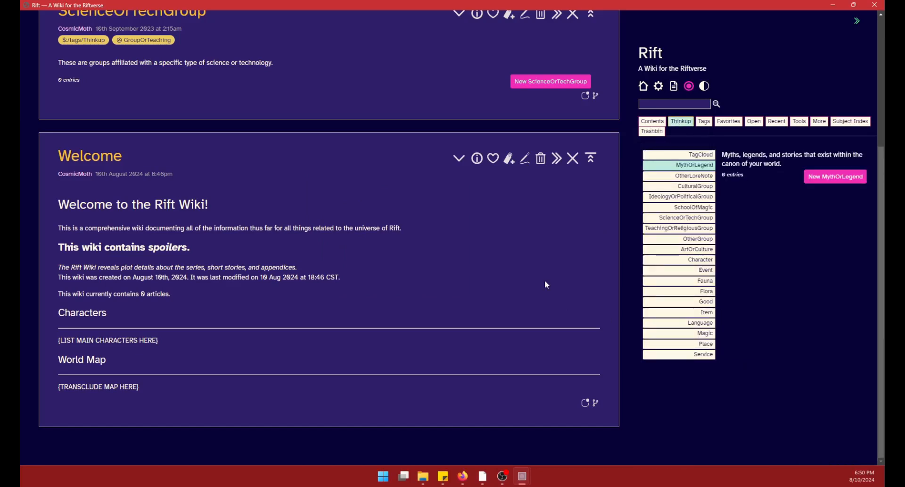
scroll(582, 284, "up", 4)
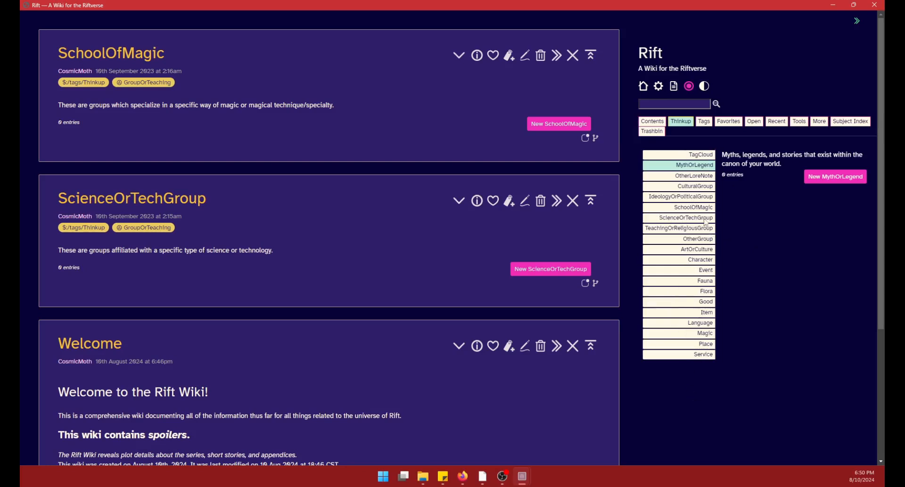
left_click(702, 260)
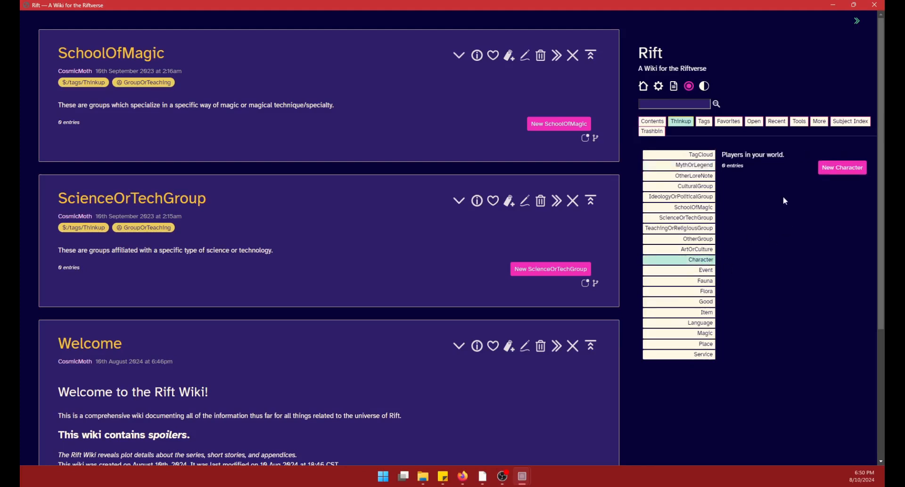
left_click(830, 172)
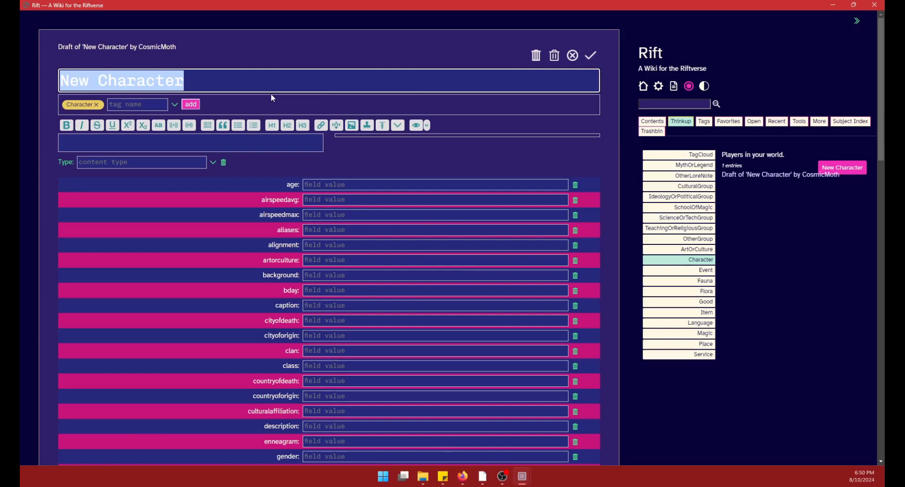
type("Finch")
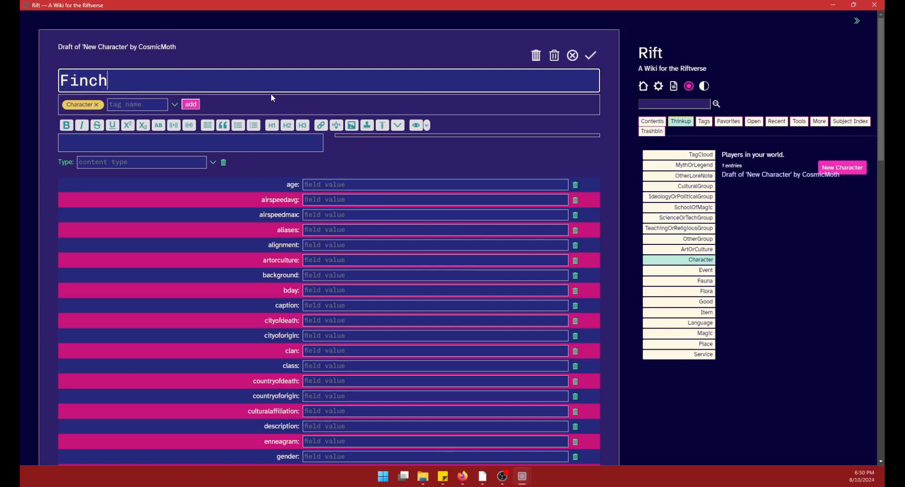
- Enter "Finch is a person." as the tiddler's body text and highlight its preview
left_click(115, 138)
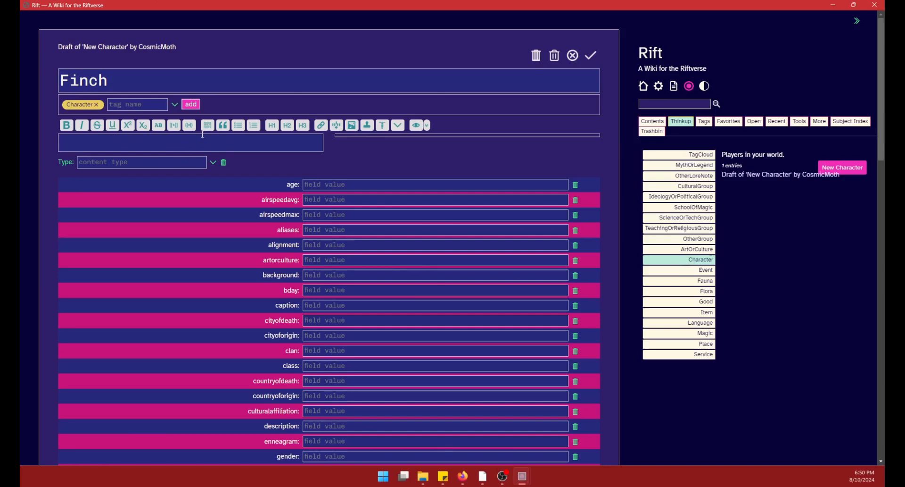
type("Finch is")
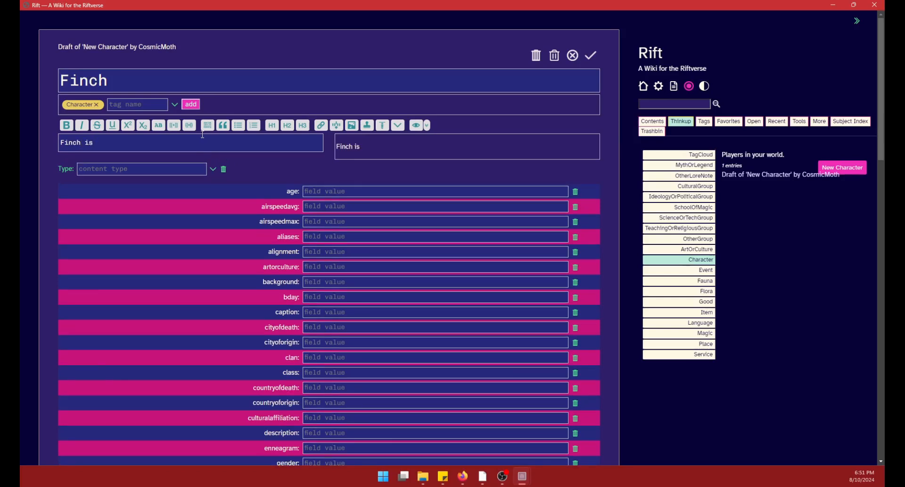
type("a person.")
left_click_drag(415, 154, 339, 149)
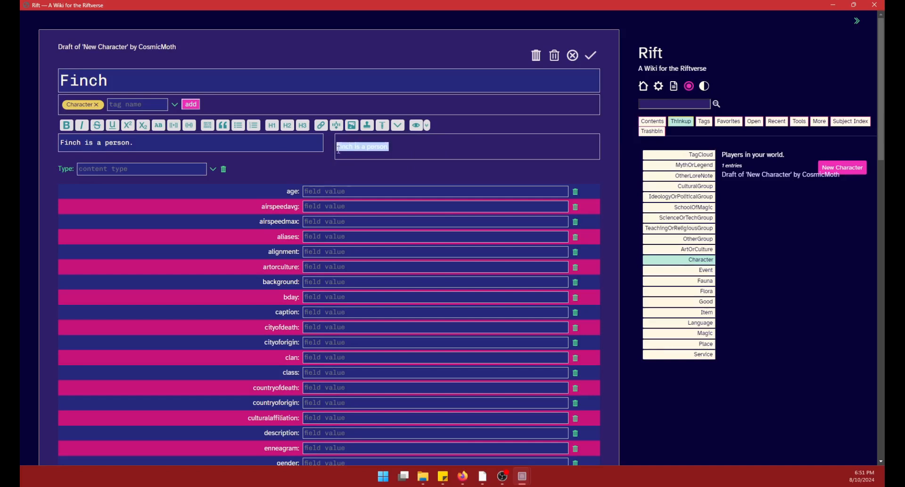
left_click(400, 146)
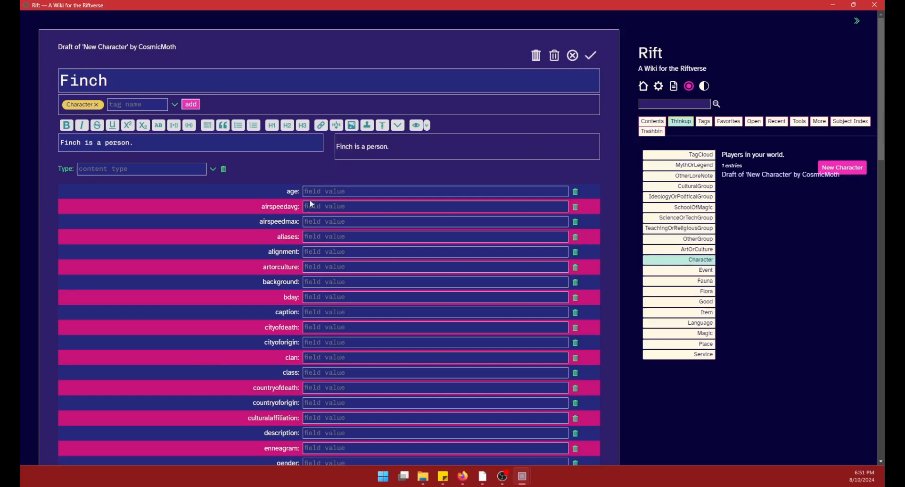
- Look over the available Character fields and set Finch's age to 235
scroll(361, 185, "down", 10)
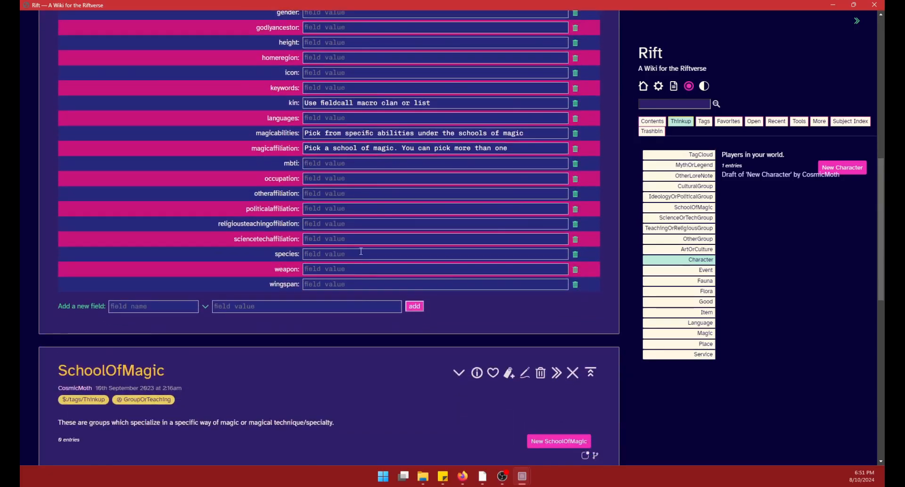
scroll(363, 208, "up", 10)
left_click(354, 194)
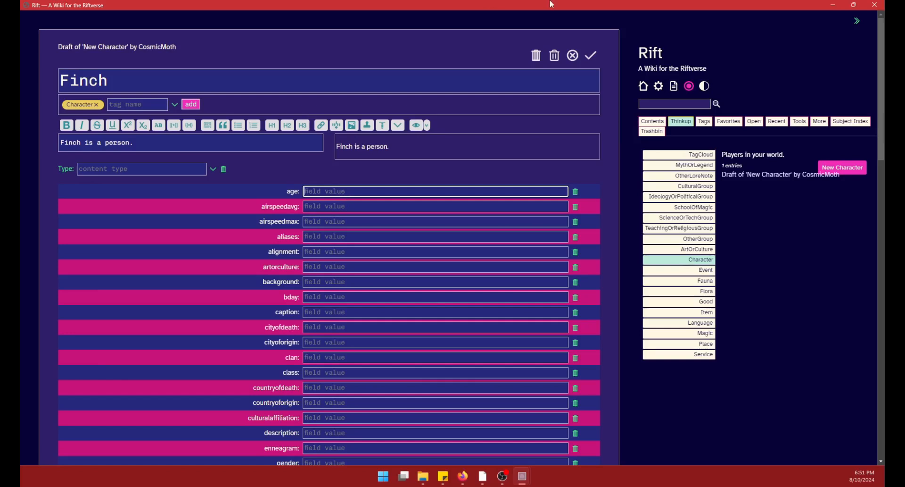
type("235")
- Review the remaining Character fields, including airspeedavg, airspeedmax and wingspan, and save the Finch tiddler
left_click(327, 210)
left_click(325, 222)
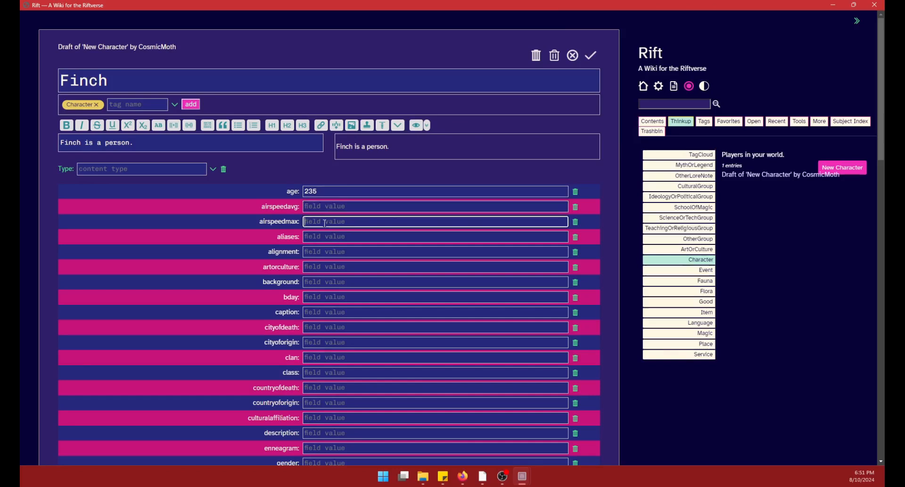
left_click(326, 206)
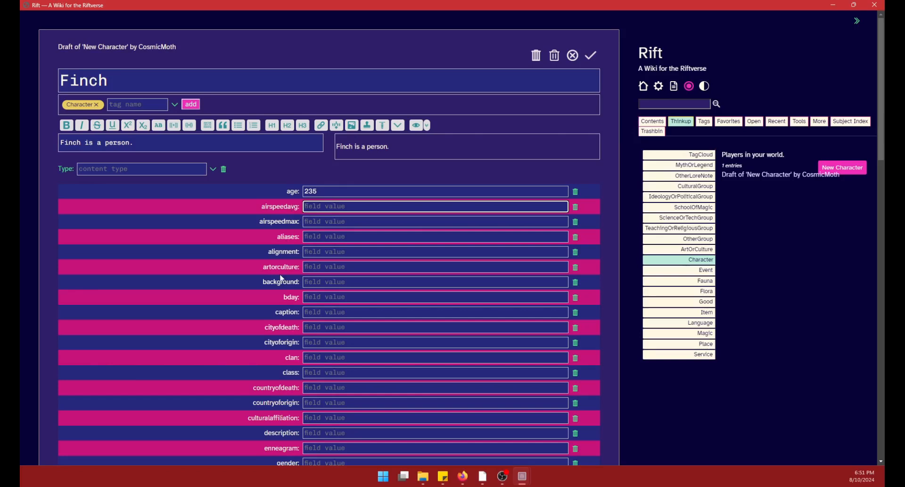
scroll(279, 203, "down", 7)
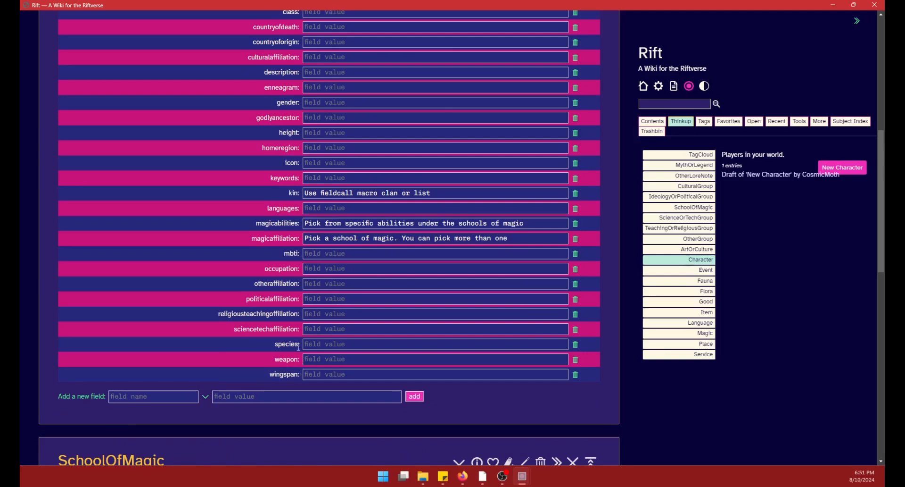
scroll(298, 348, "up", 7)
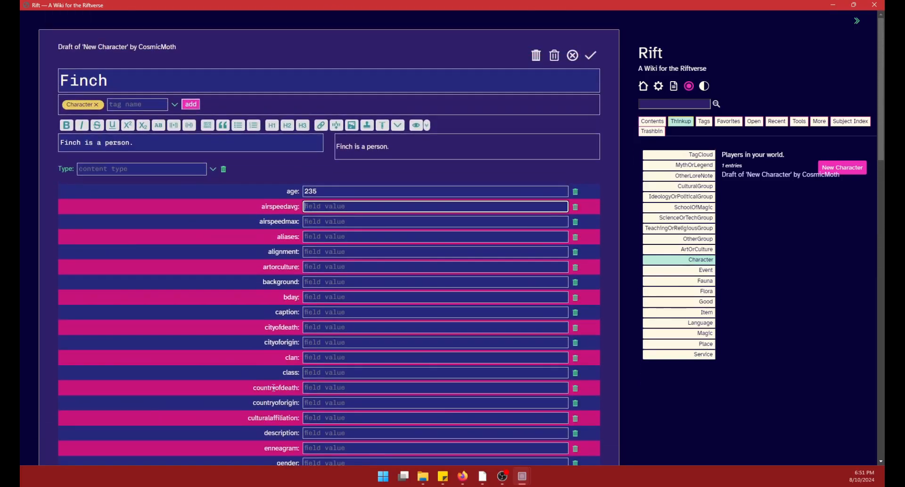
scroll(275, 253, "down", 4)
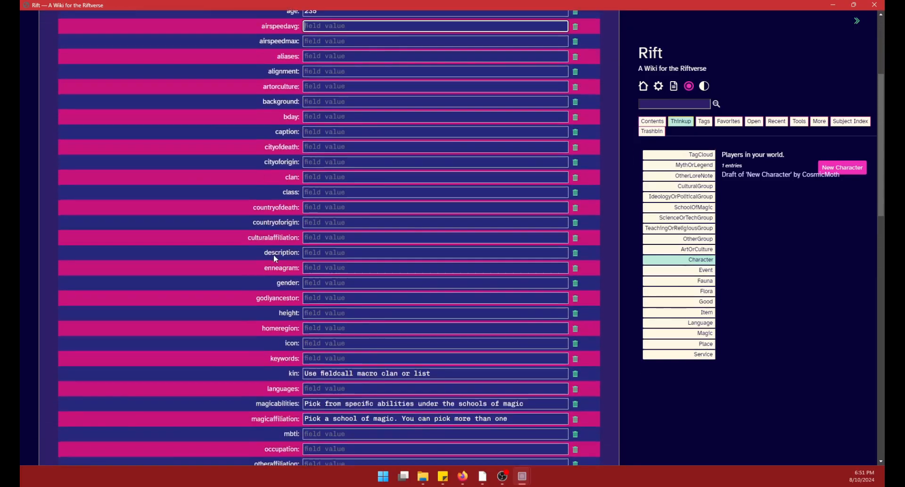
scroll(280, 238, "up", 2)
left_click(318, 132)
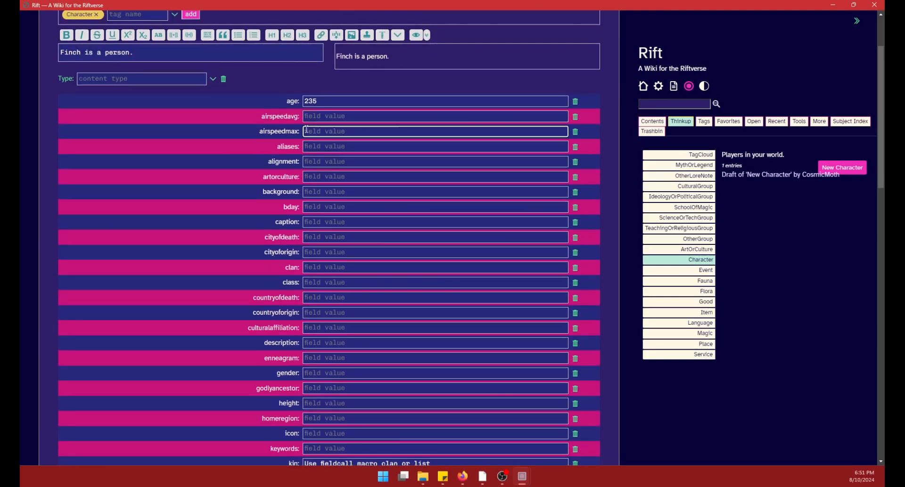
scroll(330, 198, "up", 2)
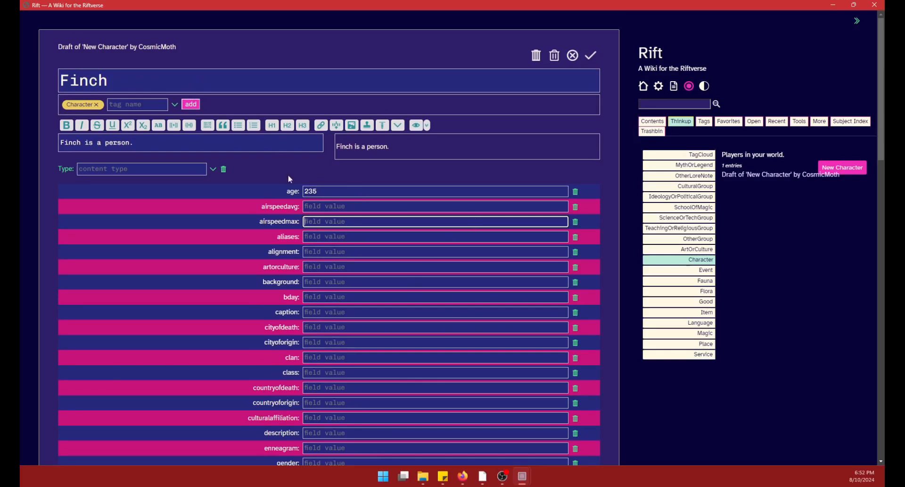
scroll(363, 330, "down", 7)
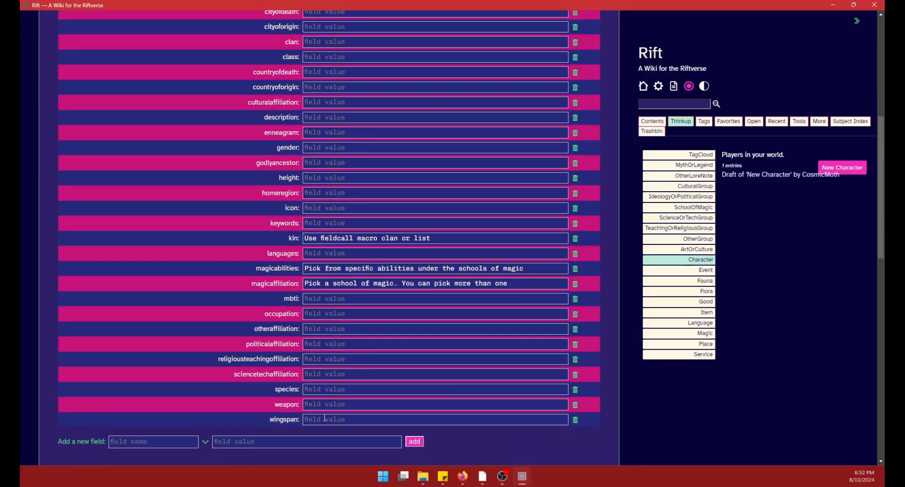
left_click(325, 419)
scroll(383, 298, "up", 7)
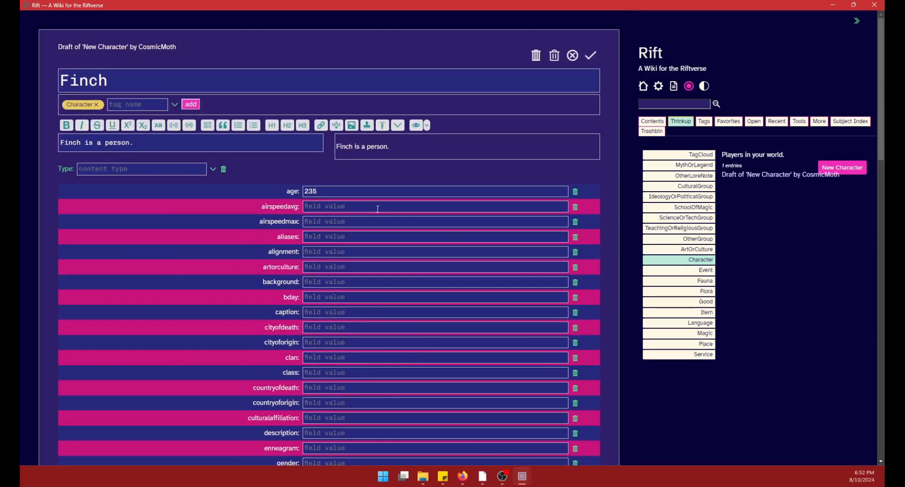
left_click(335, 191)
left_click(592, 56)
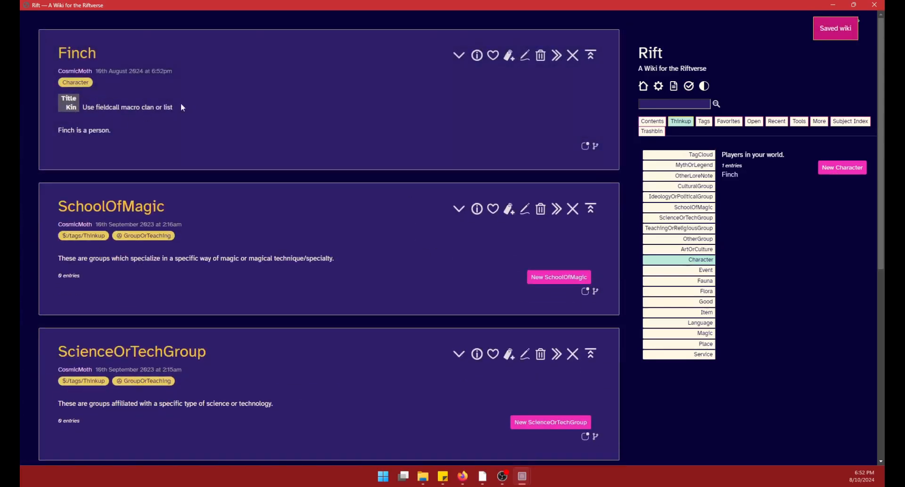
- Edit the Finch tiddler to set its caption to Finch, and save it
left_click(525, 55)
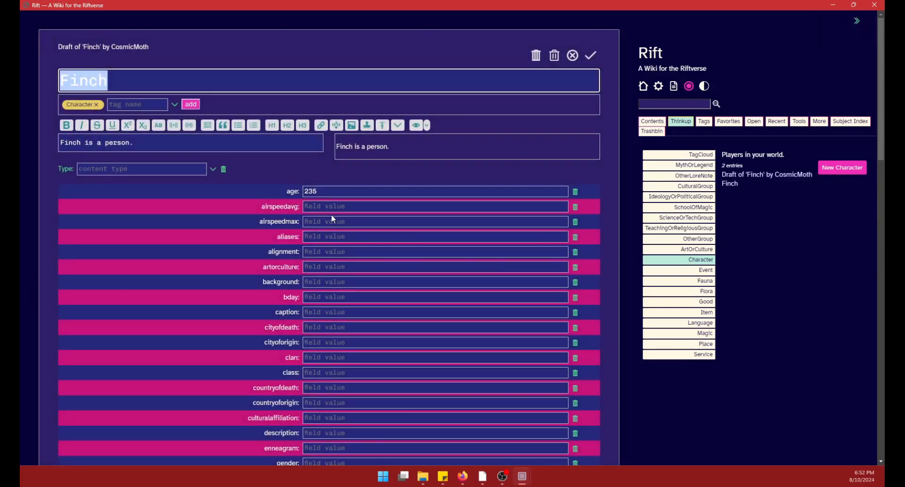
left_click(347, 313)
type("Facn")
key("BackSpace")
key("BackSpace")
key("BackSpace")
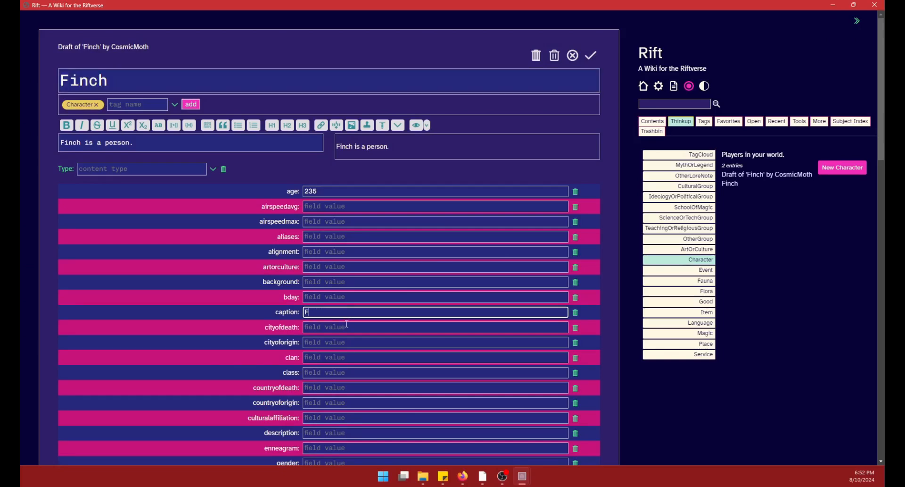
type("inch")
left_click(591, 56)
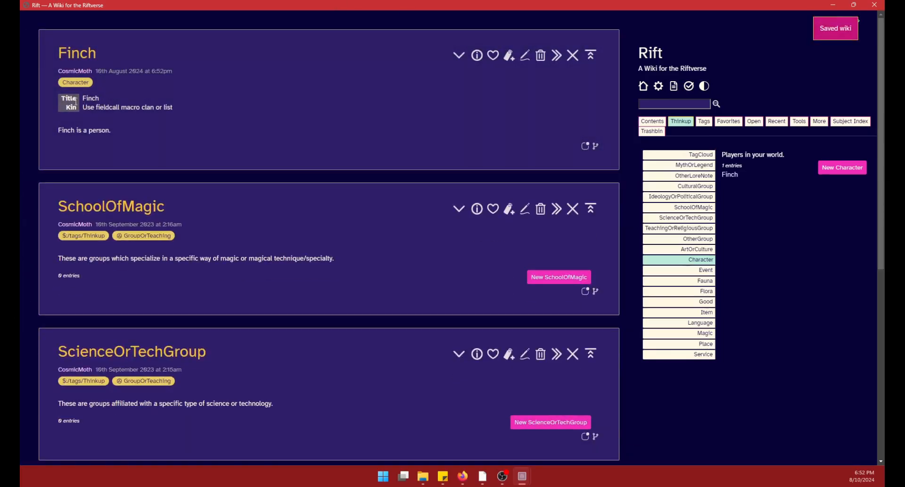
- Highlight the Title and Kin rows in the saved Finch tiddler's information table
left_click_drag(99, 99, 61, 97)
left_click(101, 101)
left_click_drag(173, 109, 83, 109)
left_click(70, 111)
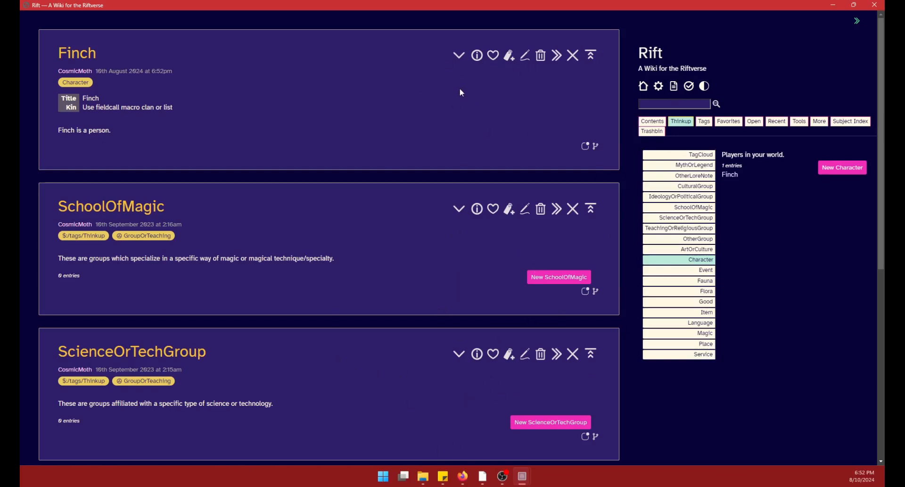
- Demonstrate the light/dark palette toggle and browse the palette list in the control panel's appearance settings
left_click(705, 87)
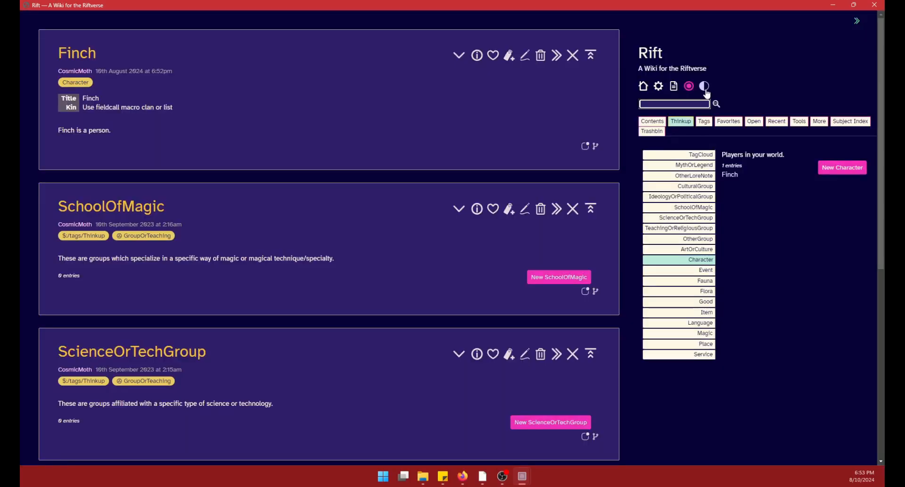
left_click(704, 87)
left_click(659, 86)
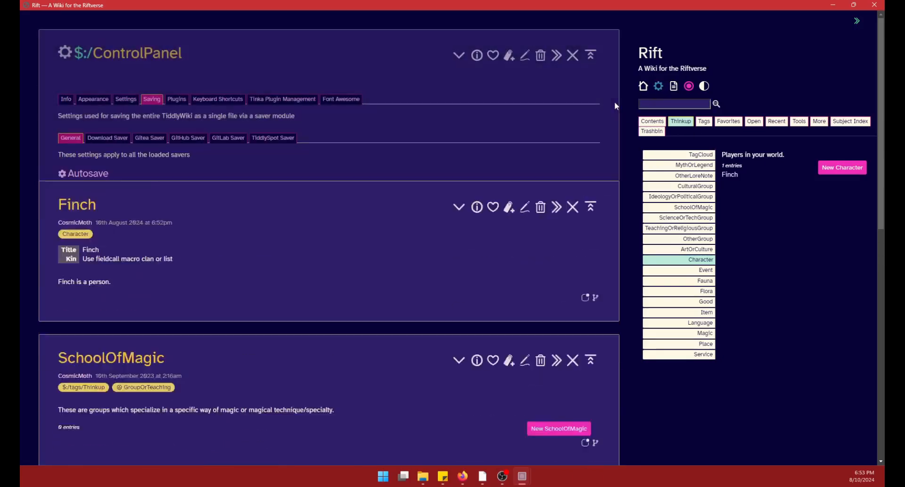
left_click(102, 100)
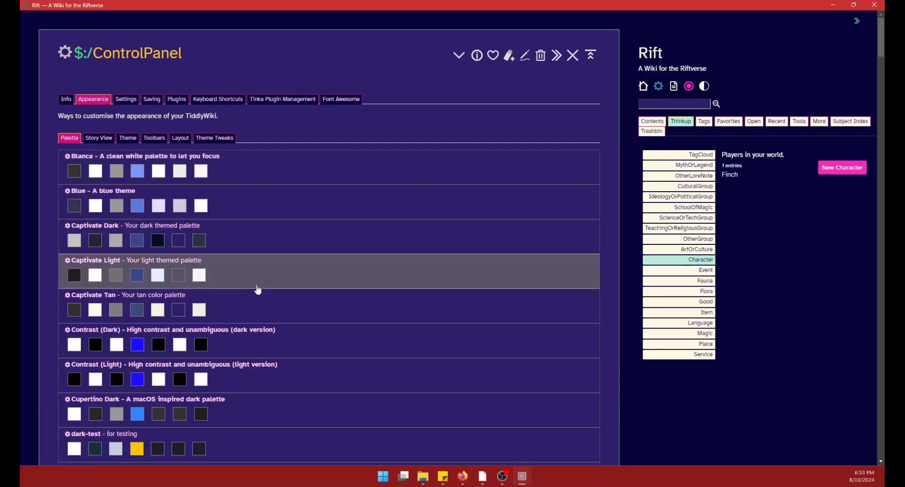
scroll(257, 289, "down", 14)
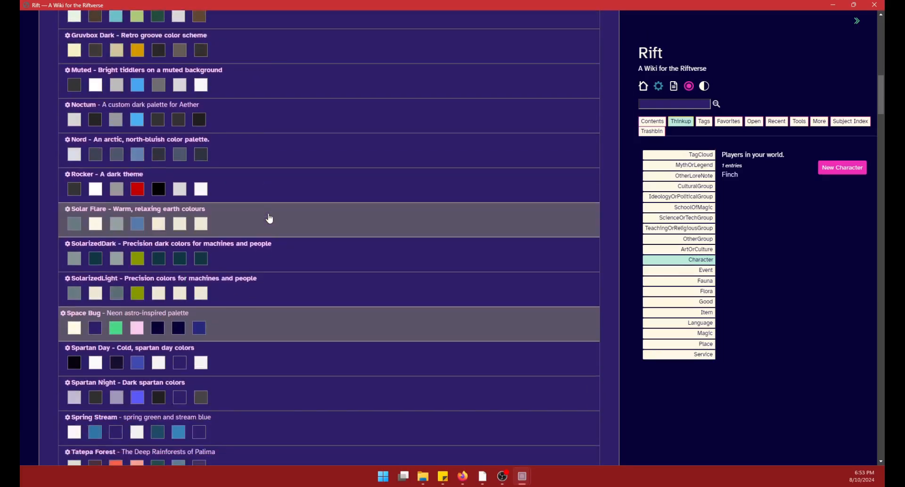
scroll(270, 217, "down", 7)
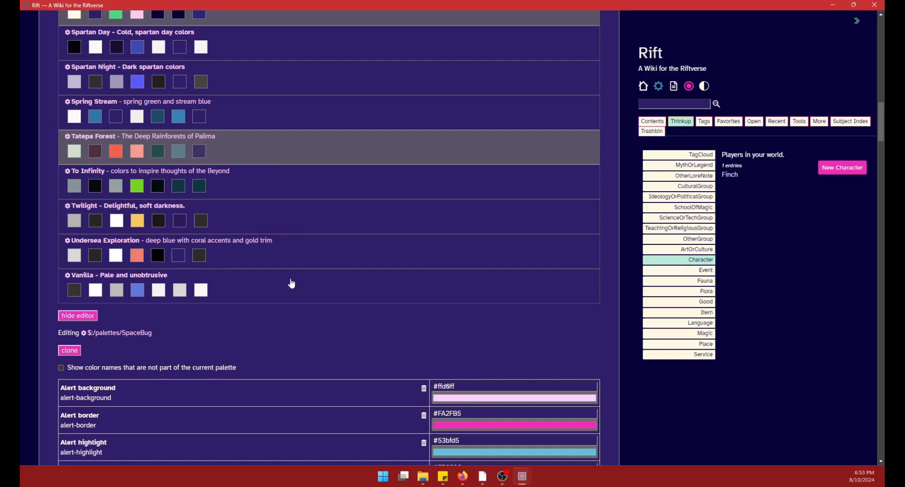
- Try the SolarizedDark, Gruvbox Dark and Green Thumb colour palettes on the wiki
scroll(293, 282, "up", 6)
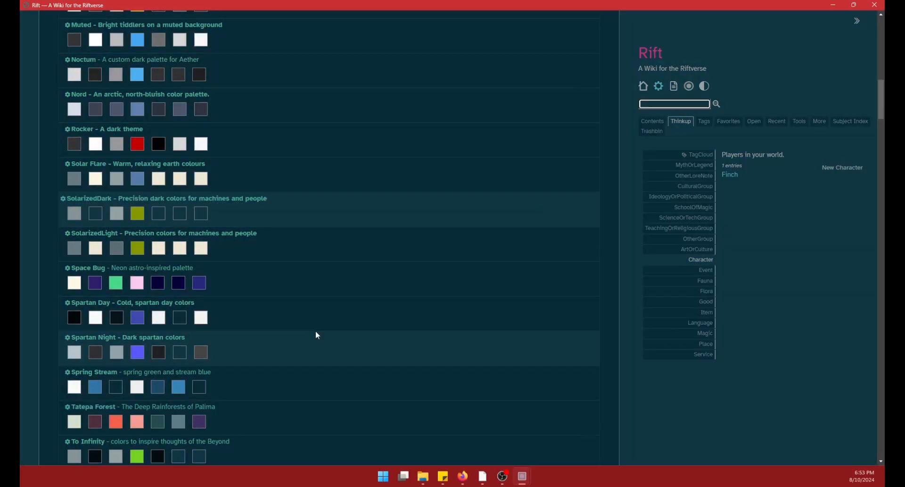
scroll(316, 330, "up", 2)
left_click(353, 208)
scroll(331, 283, "up", 3)
left_click(339, 217)
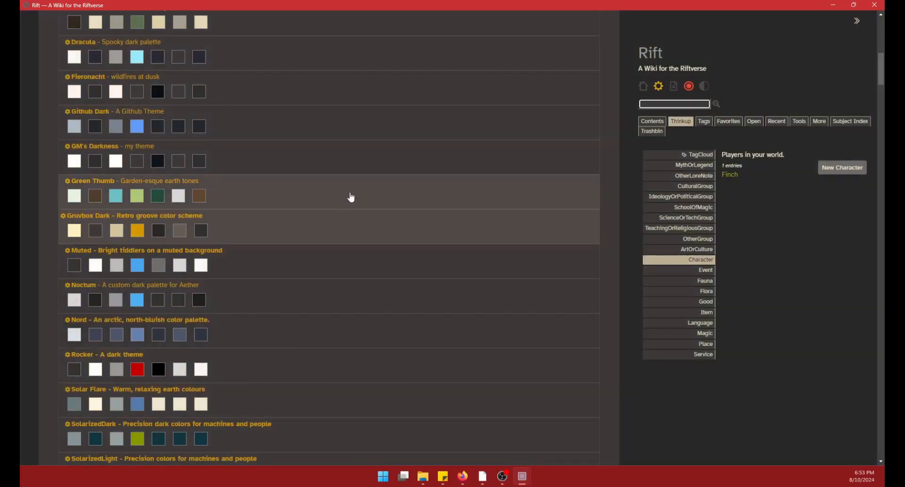
left_click(351, 197)
scroll(249, 342, "up", 2)
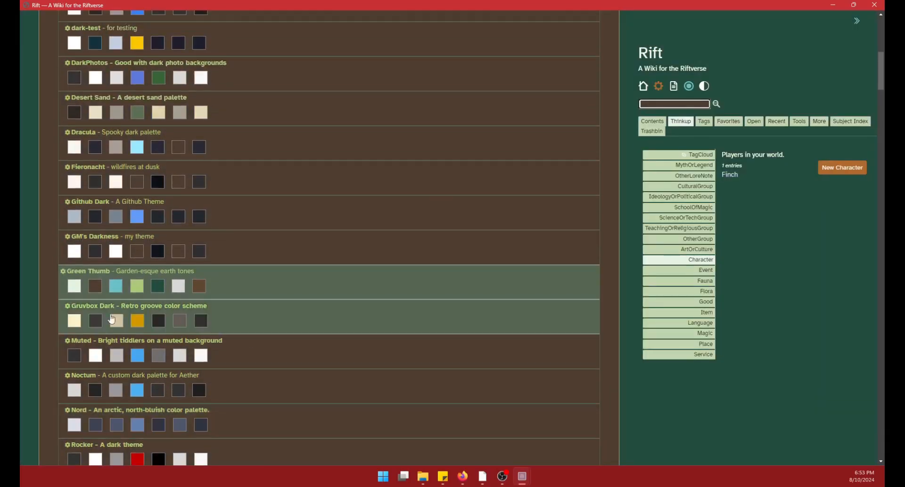
- Try the Space Bug palette and the GM's Darkness palette on the wiki
scroll(355, 288, "down", 7)
left_click(244, 293)
scroll(323, 242, "up", 2)
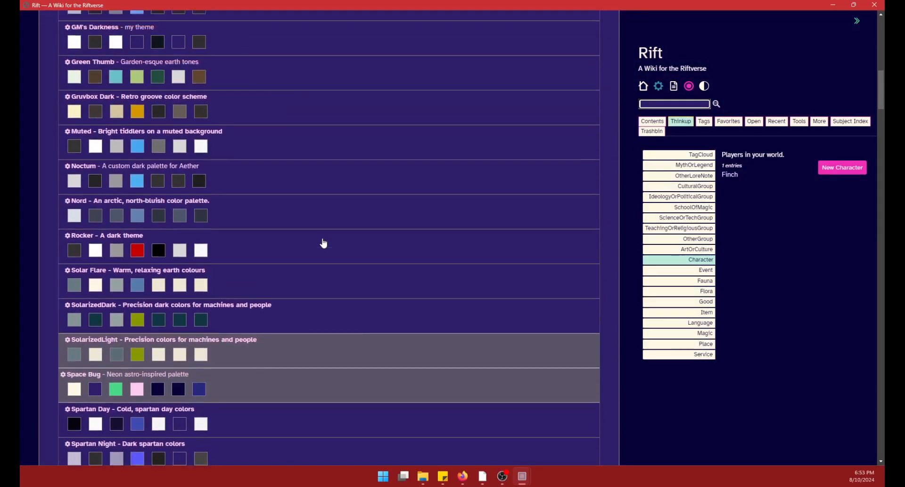
scroll(323, 242, "up", 4)
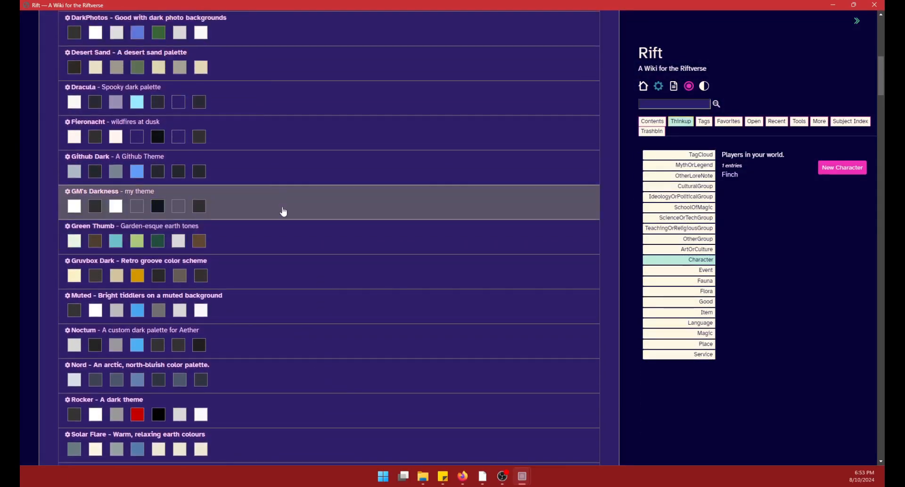
left_click(284, 211)
scroll(290, 239, "up", 3)
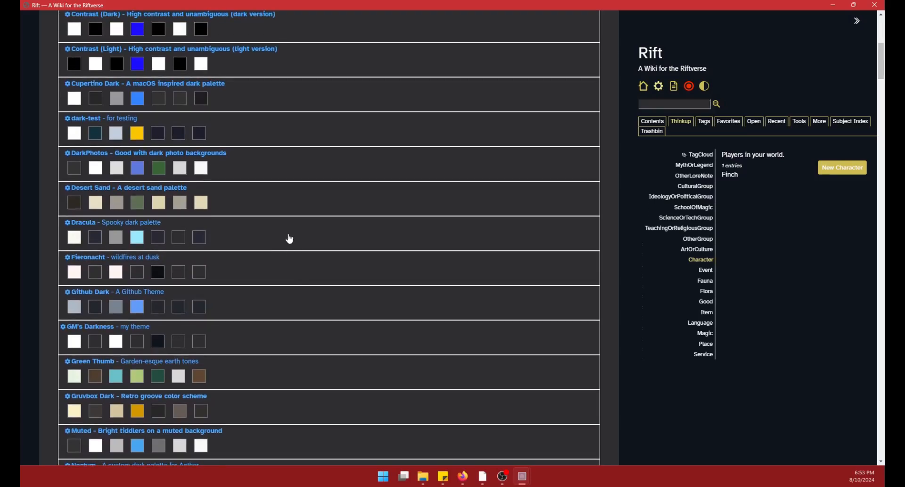
- Apply the Dracula palette to the wiki and look over the remaining palette list
left_click(291, 239)
scroll(295, 240, "up", 3)
scroll(273, 246, "down", 20)
scroll(162, 206, "up", 7)
scroll(162, 206, "up", 15)
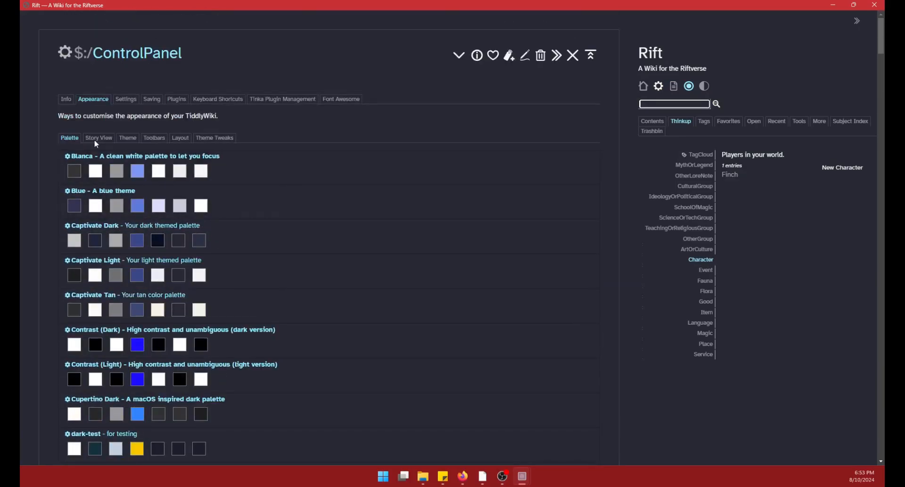
- Examine the pop story view, try the zoomin story view and list the open tiddlers
left_click(96, 139)
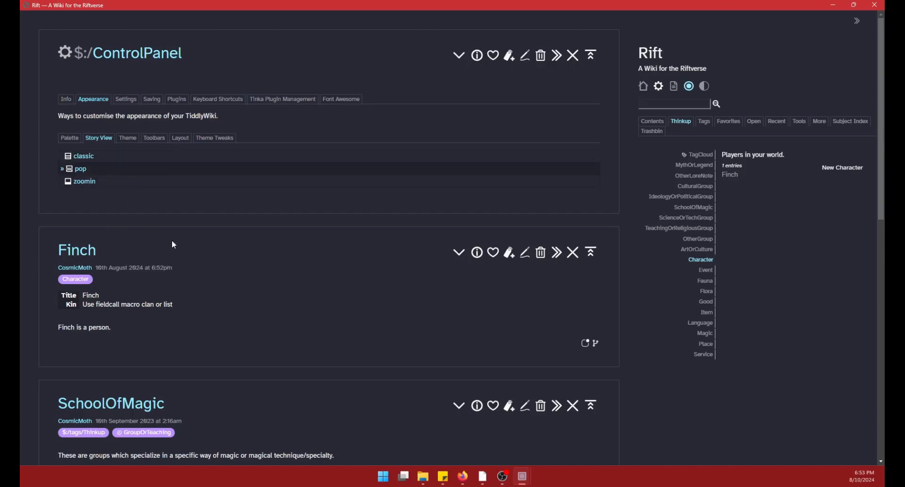
scroll(172, 240, "down", 5)
scroll(269, 183, "up", 4)
scroll(277, 224, "down", 3)
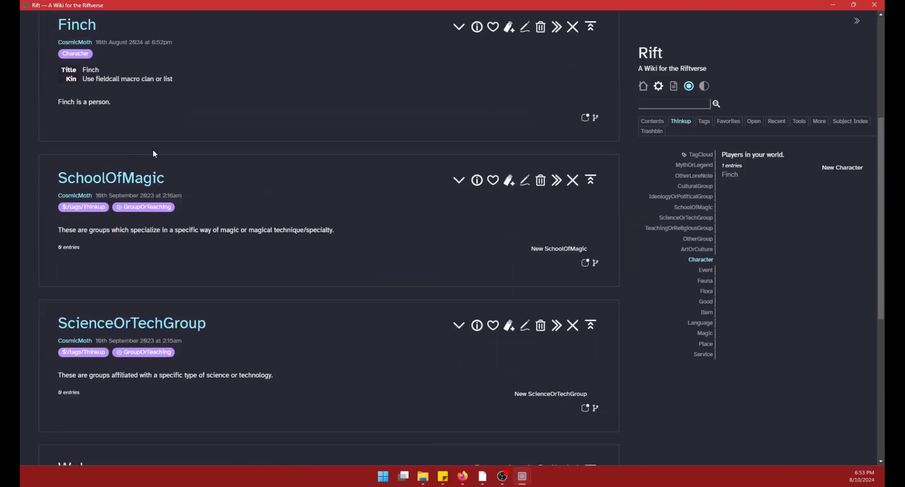
scroll(241, 193, "up", 5)
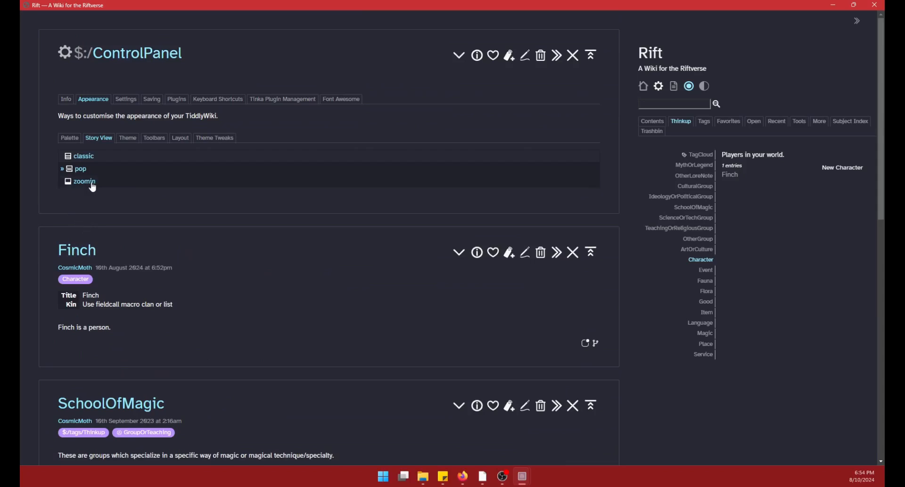
left_click(92, 184)
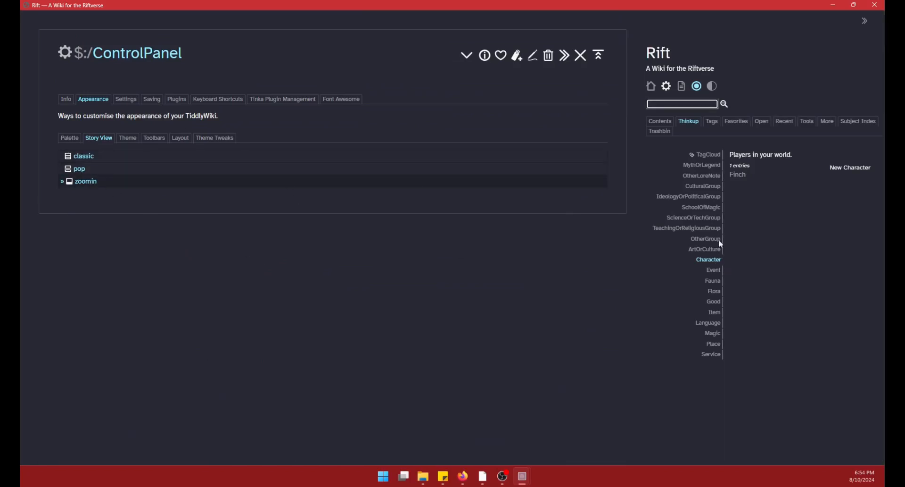
left_click(763, 122)
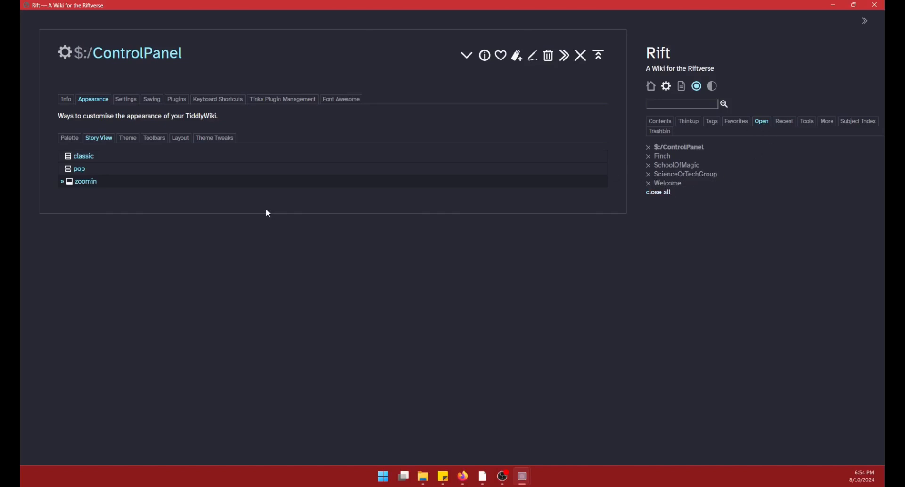
- Set the story view to classic and look through the open tiddlers in it
left_click(132, 159)
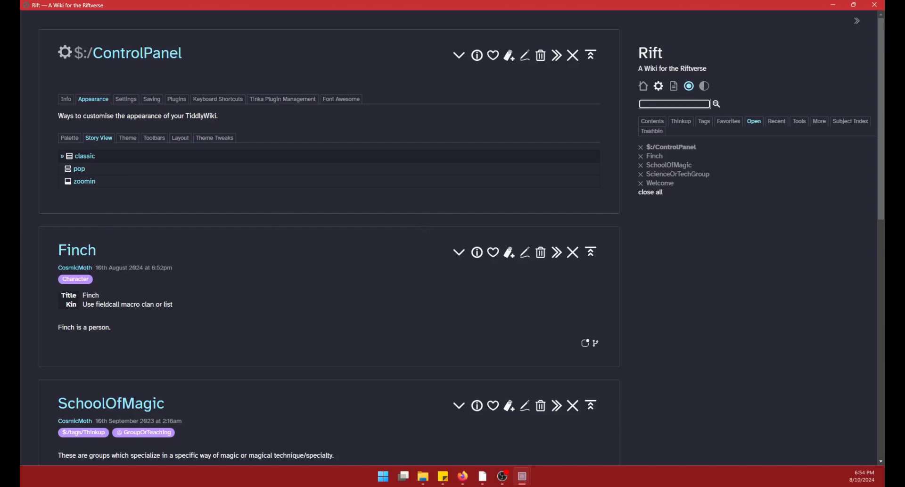
scroll(188, 251, "down", 10)
scroll(168, 167, "up", 10)
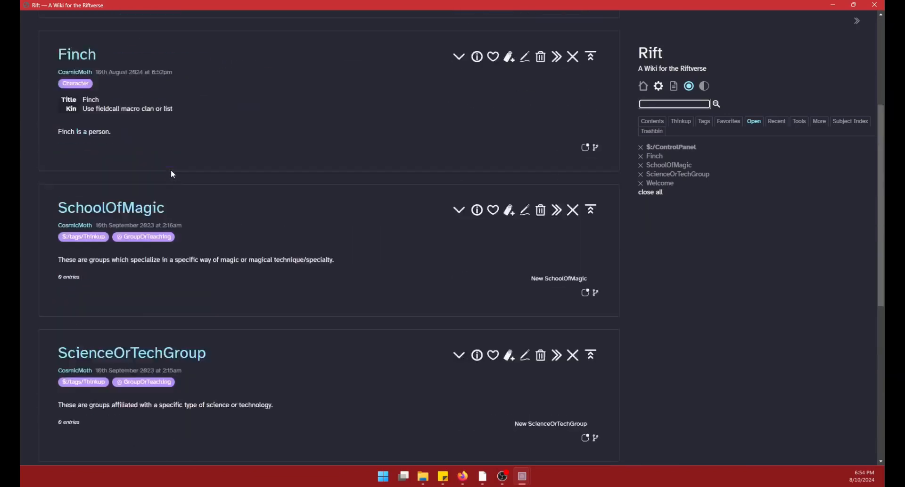
- Try the Captivate and Notebook themes on the wiki, and switch back to the Vanilla theme
left_click(126, 140)
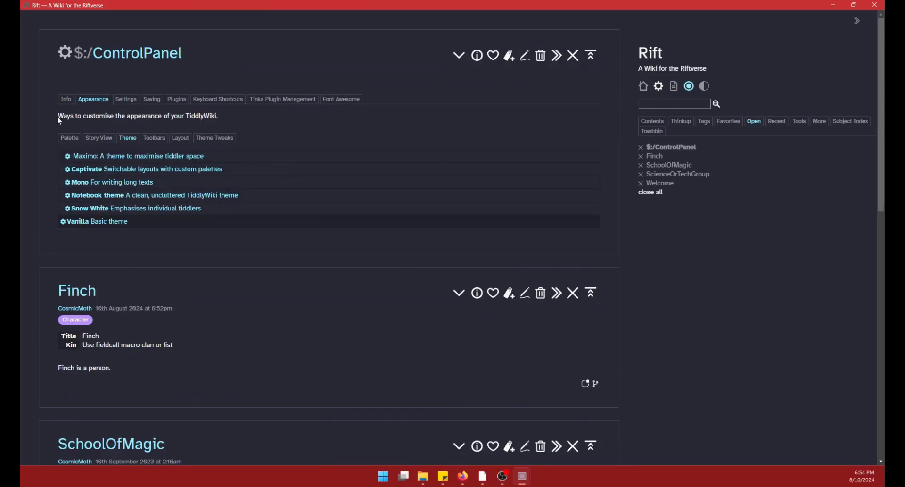
left_click(73, 139)
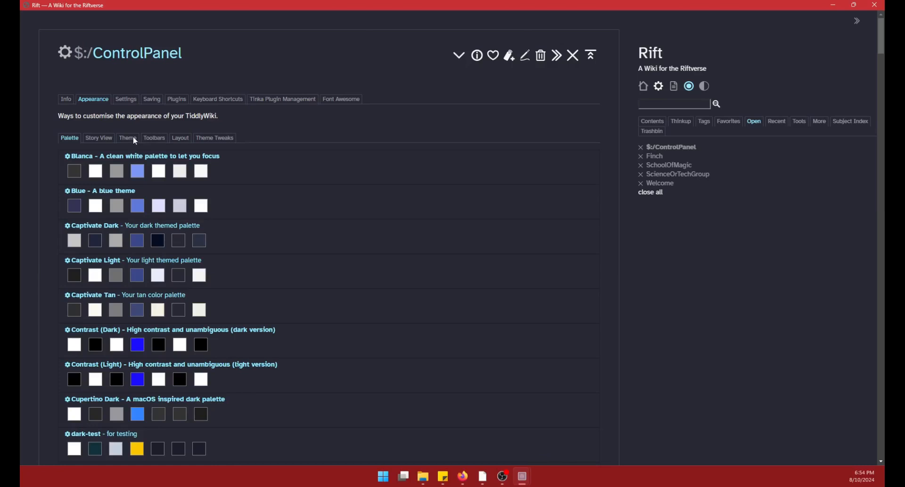
left_click(129, 138)
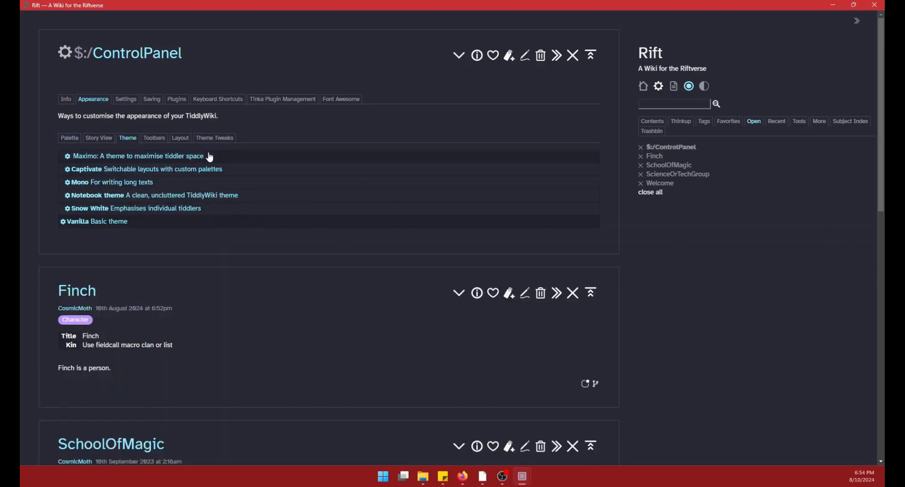
left_click(261, 159)
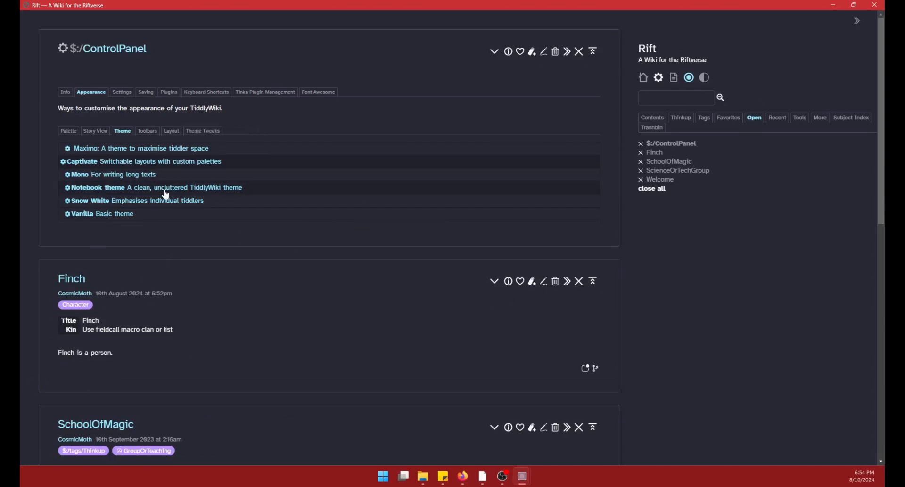
left_click(309, 188)
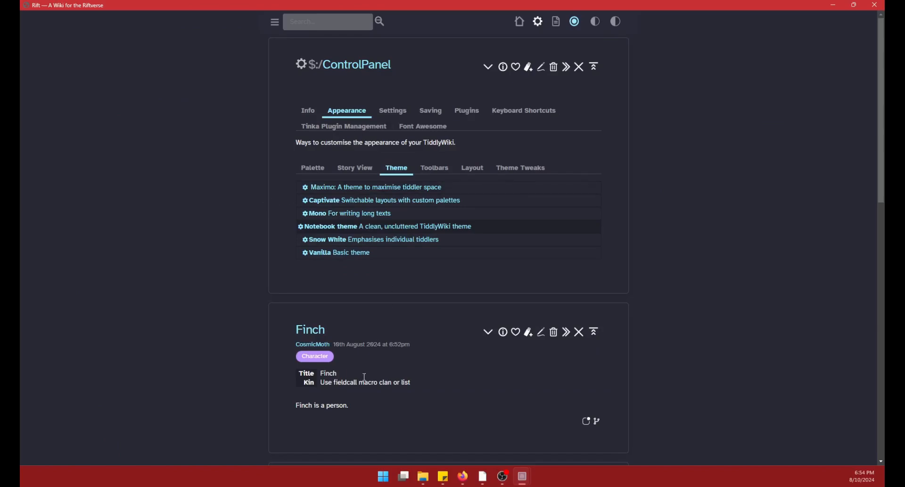
left_click(421, 257)
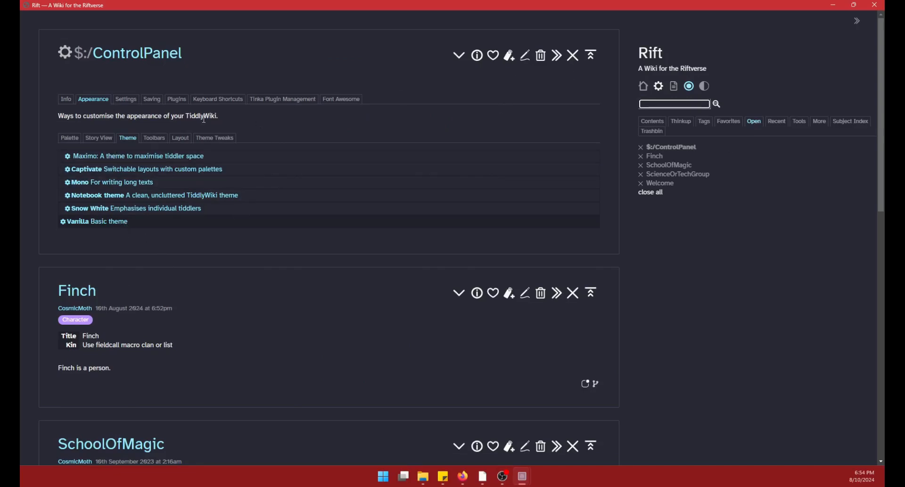
- Review the appearance settings for toolbars, page layout and Vanilla theme tweaks, including options, fonts and sizes
left_click(164, 137)
left_click(182, 139)
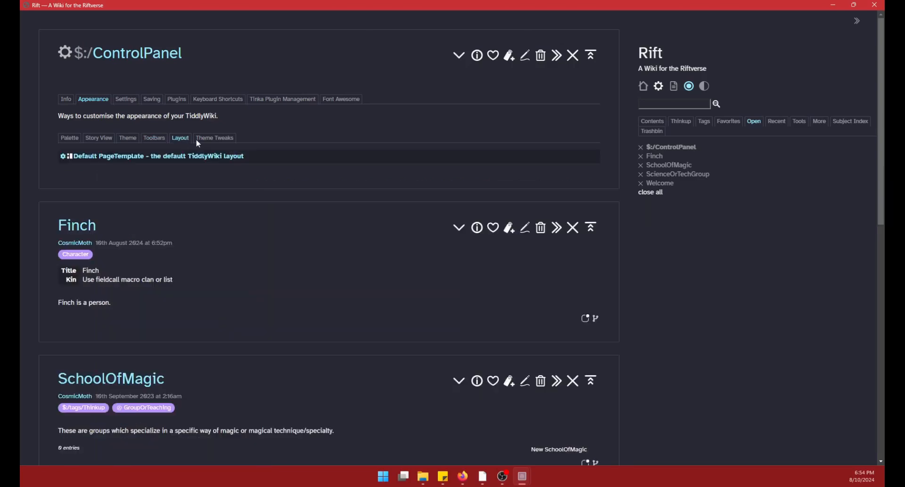
left_click(209, 141)
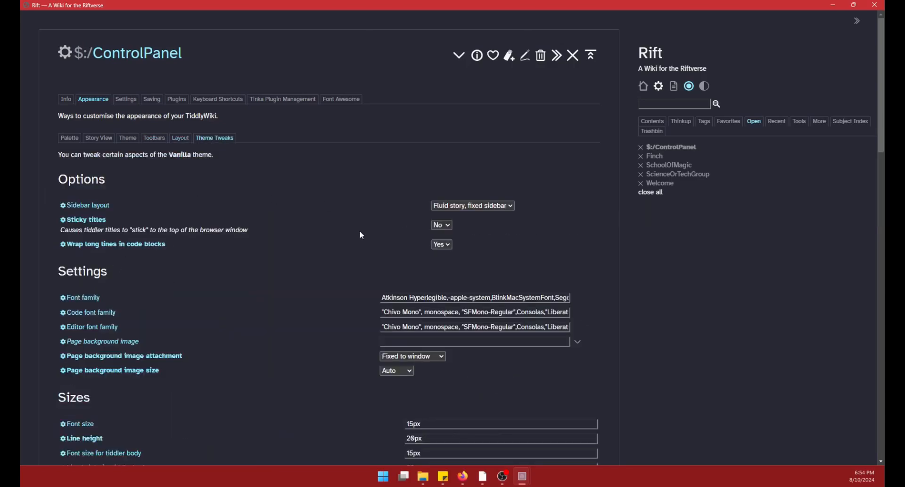
scroll(363, 235, "down", 12)
scroll(300, 283, "up", 12)
- Show the wiki's basic information settings in the control panel
left_click(66, 100)
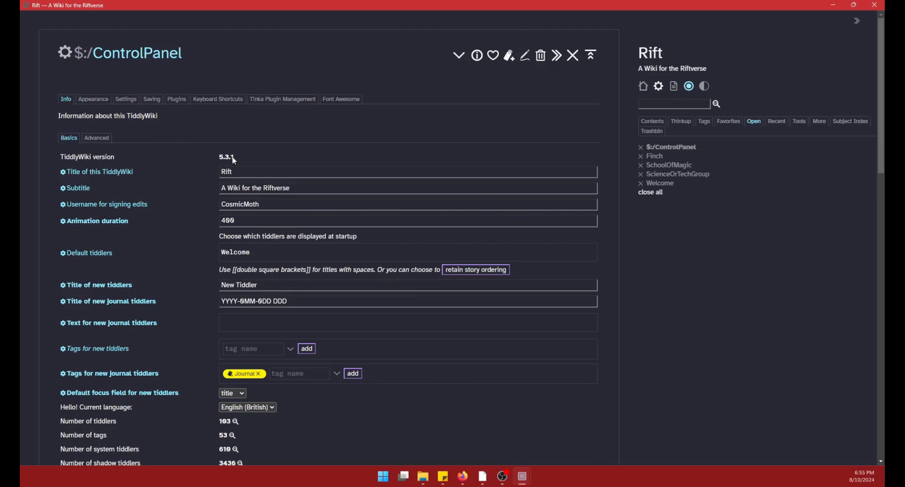